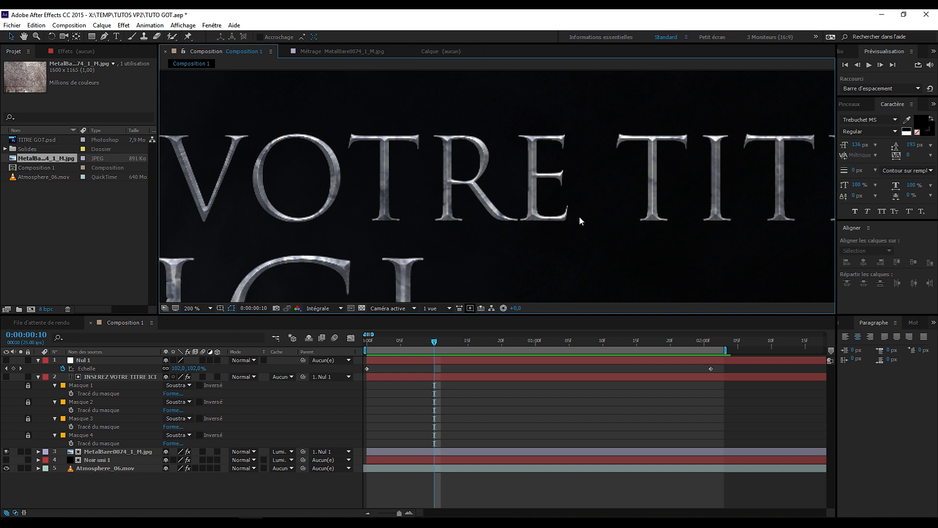
Examine the finished example title and the metal texture image MetalBare0074_1_M.jpg used for it.
{"action": "scroll", "coordinate": [579, 216], "scroll_direction": "down", "scroll_amount": 4}
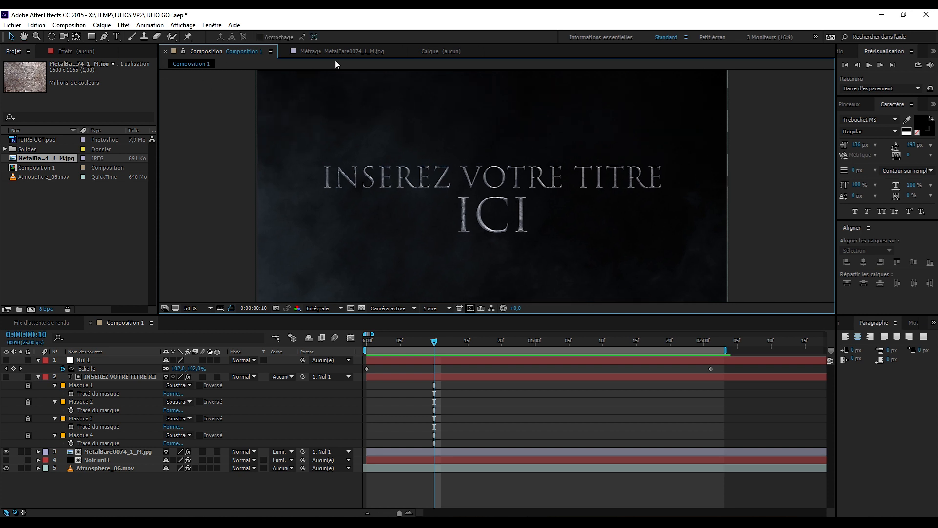
{"action": "double_click", "coordinate": [42, 157]}
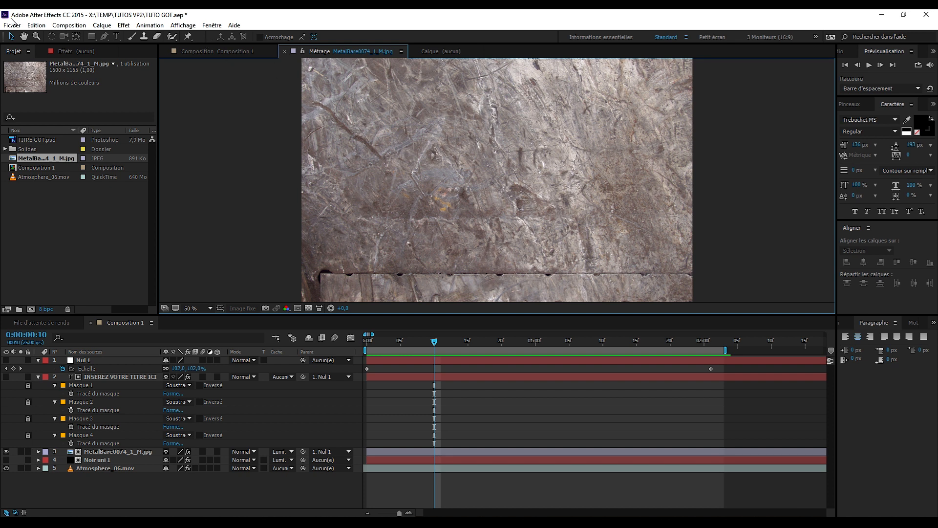
Create a new composition with the HDTV 1080 25 preset and fit it to the viewer up to 100 %.
{"action": "left_click", "coordinate": [59, 28]}
{"action": "left_click", "coordinate": [59, 36]}
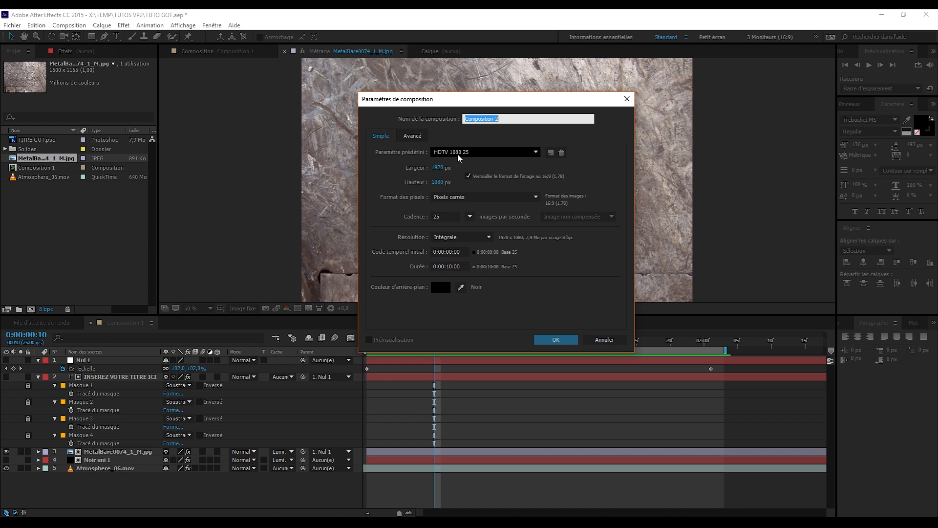
{"action": "left_click", "coordinate": [474, 155]}
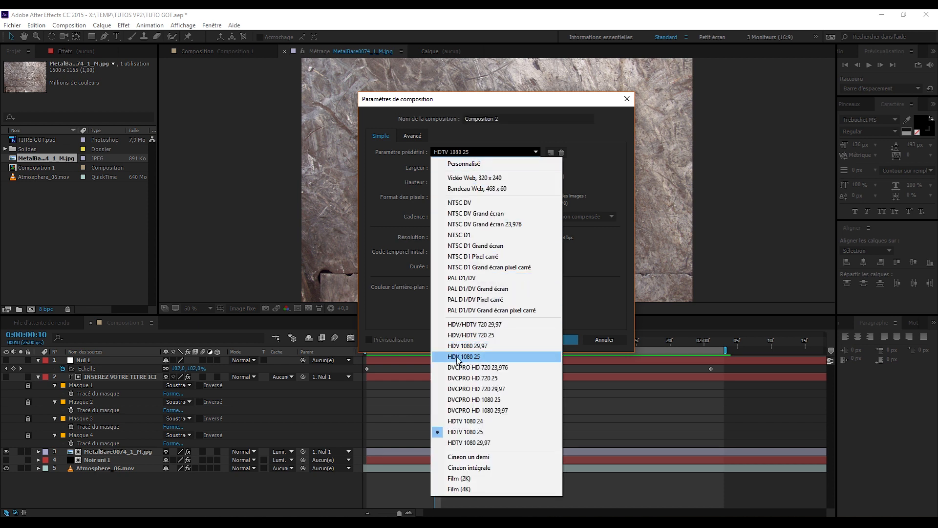
{"action": "left_click", "coordinate": [481, 432]}
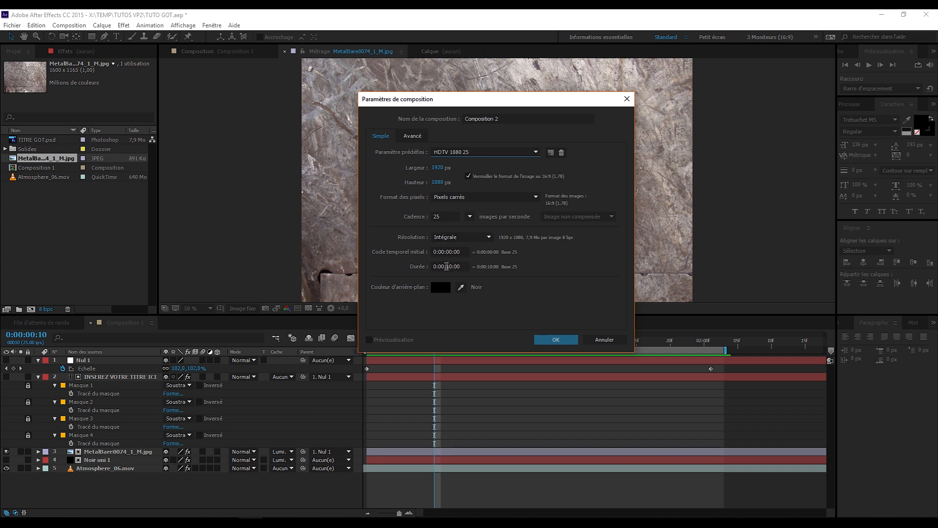
{"action": "left_click", "coordinate": [548, 339]}
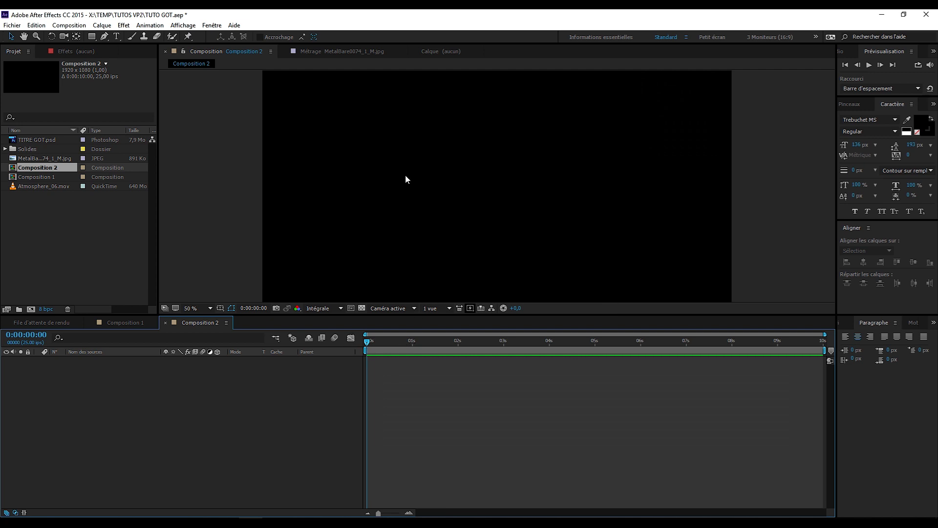
{"action": "left_click", "coordinate": [191, 308]}
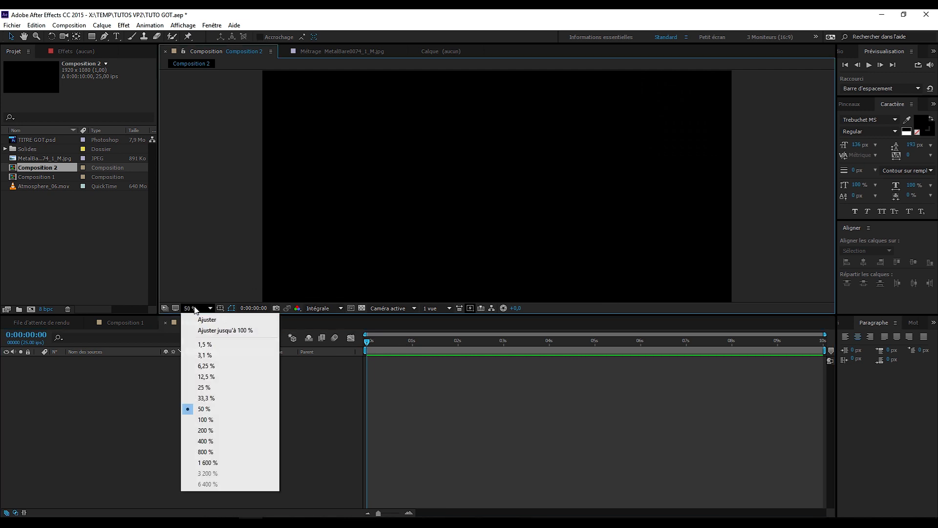
{"action": "left_click", "coordinate": [230, 330]}
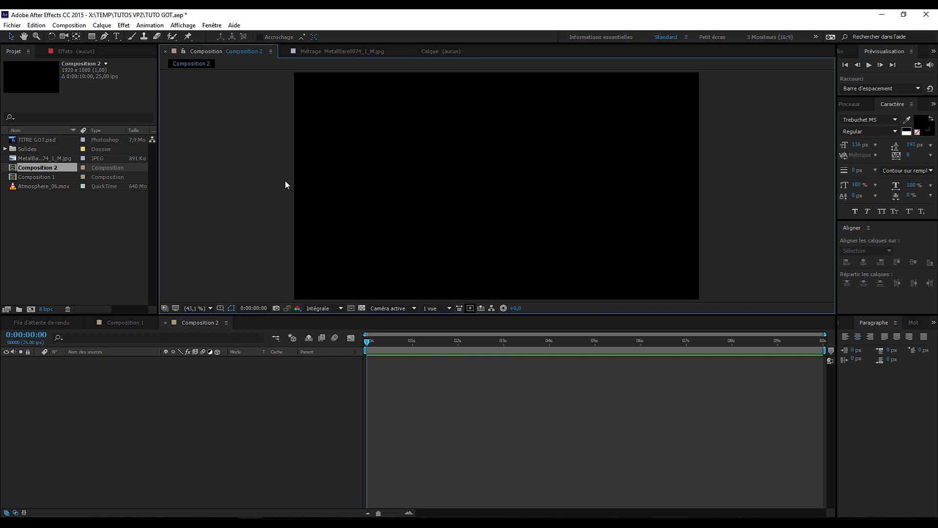
Examine the metal texture image MetalBare0074_1_M.jpg again and return to the Composition 2 view.
{"action": "left_click", "coordinate": [44, 159]}
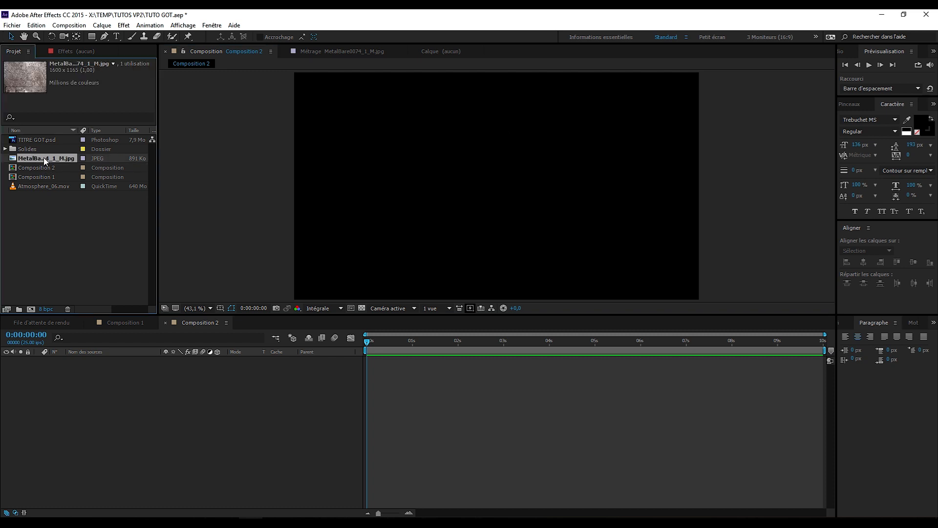
{"action": "double_click", "coordinate": [43, 158]}
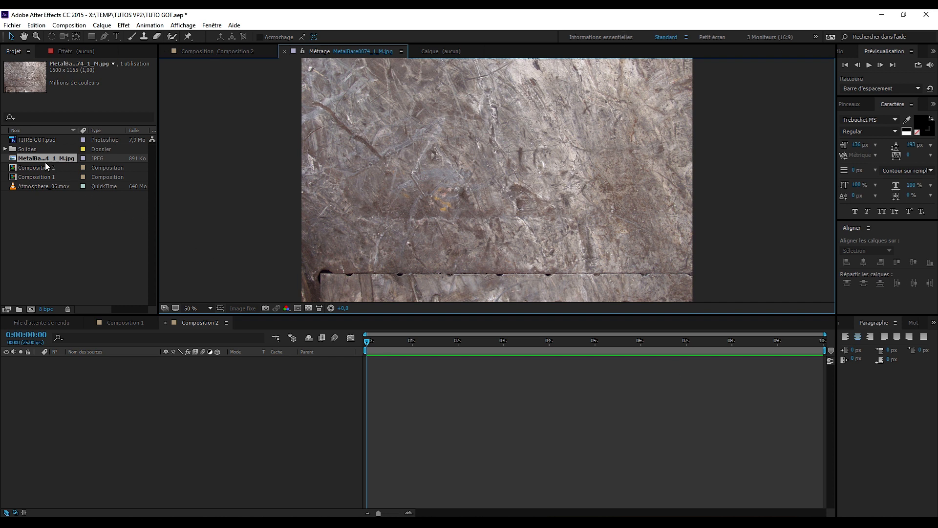
{"action": "left_click", "coordinate": [31, 158]}
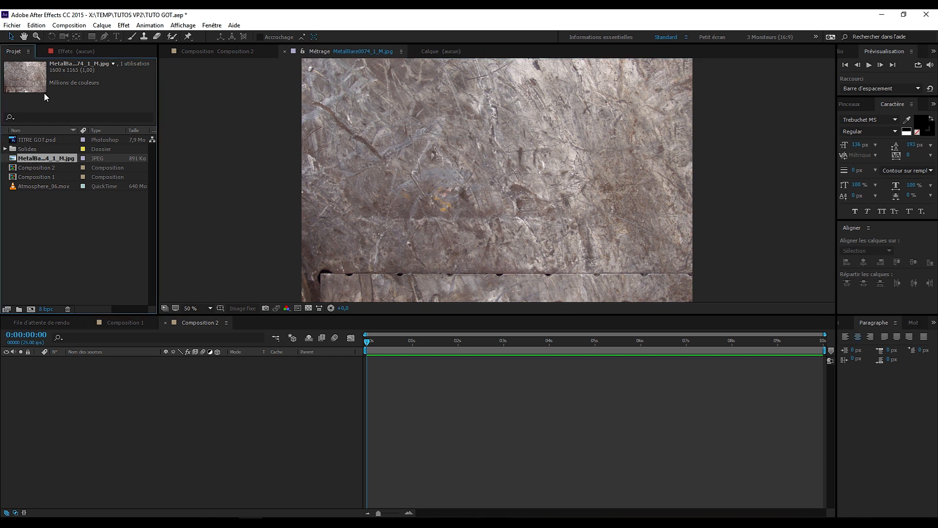
{"action": "left_click", "coordinate": [69, 247]}
{"action": "left_click", "coordinate": [215, 51]}
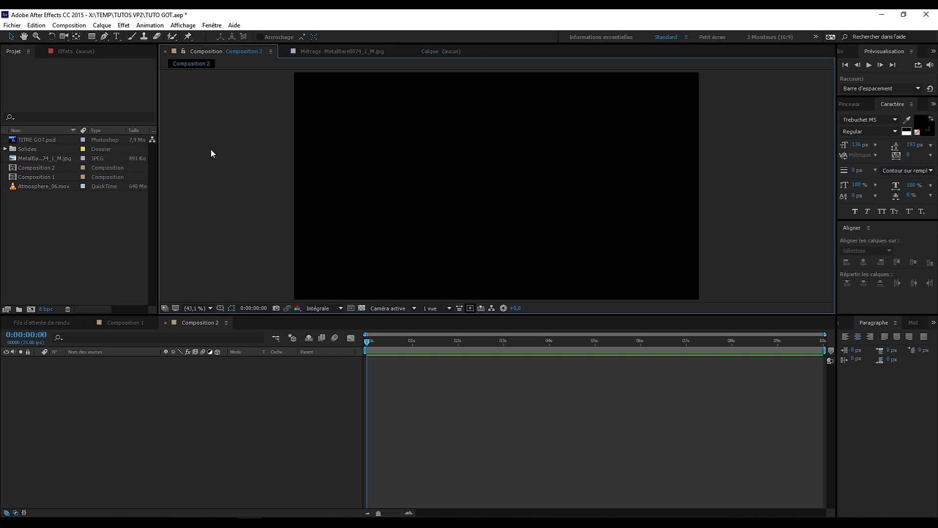
{"action": "left_click", "coordinate": [41, 159]}
{"action": "left_click", "coordinate": [78, 257]}
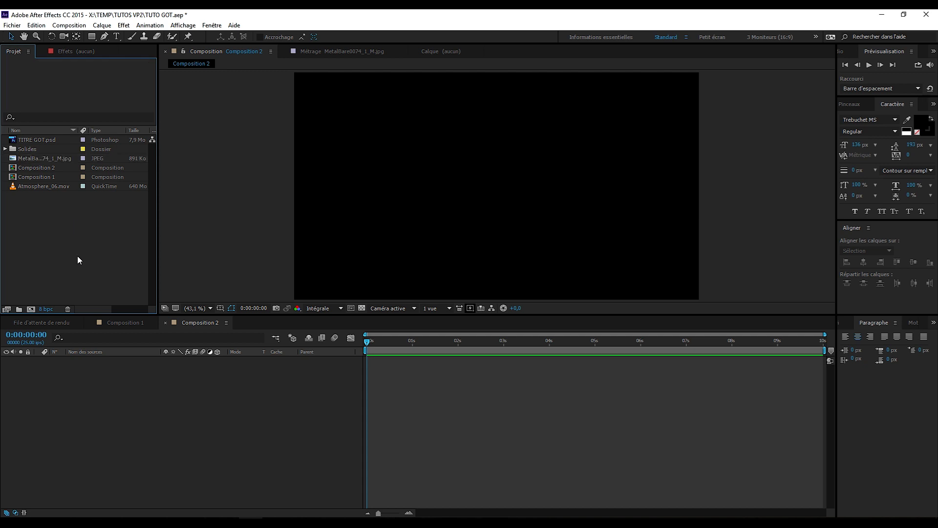
Create a text layer in Composition 2 containing the word THE.
{"action": "left_click", "coordinate": [188, 323]}
{"action": "left_click", "coordinate": [105, 26]}
{"action": "mouse_move", "coordinate": [103, 36]}
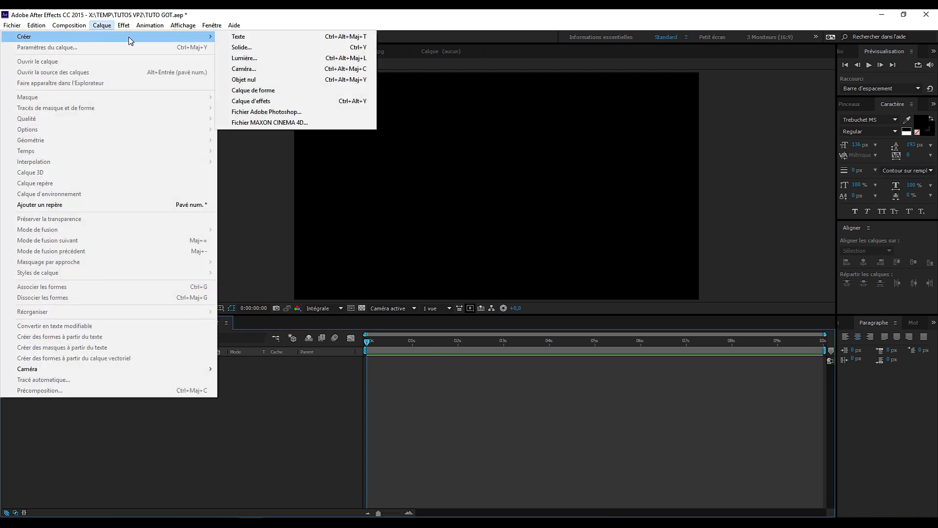
{"action": "left_click", "coordinate": [239, 38]}
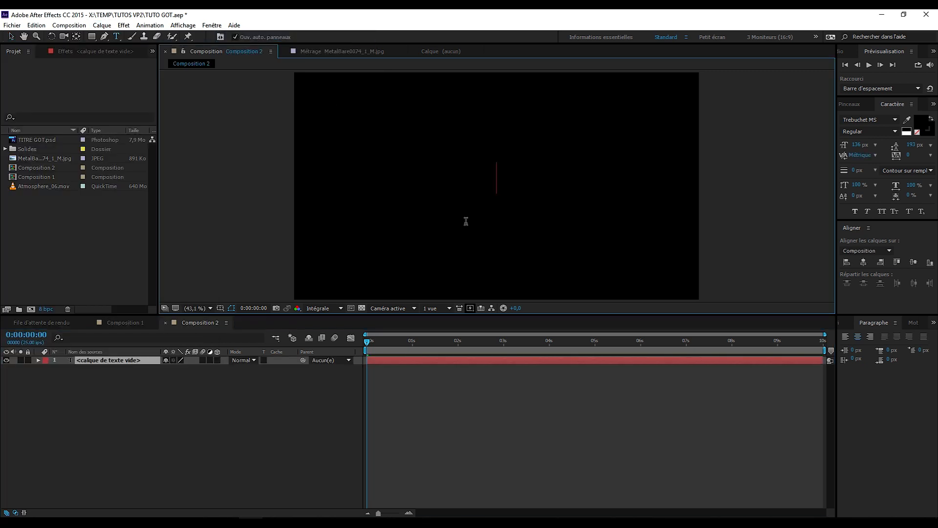
{"action": "type", "text": "THE SE"}
{"action": "key", "text": "BackSpace"}
{"action": "key", "text": "BackSpace"}
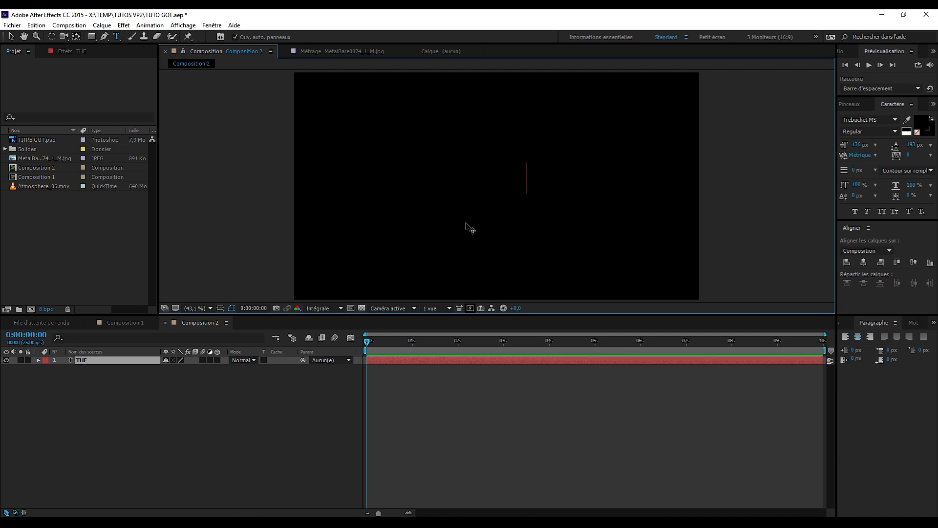
Set the fill colour of the THE text to white.
{"action": "key", "text": "ctrl+a"}
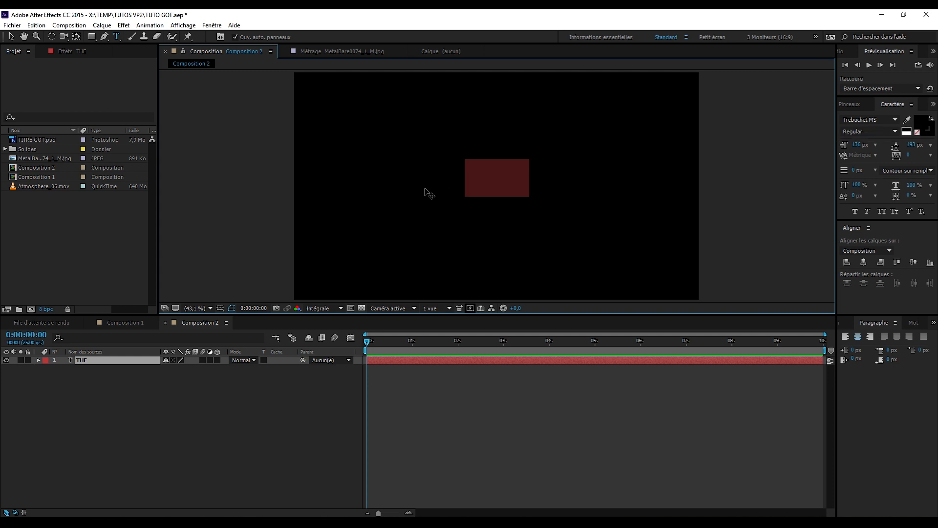
{"action": "left_click", "coordinate": [909, 129]}
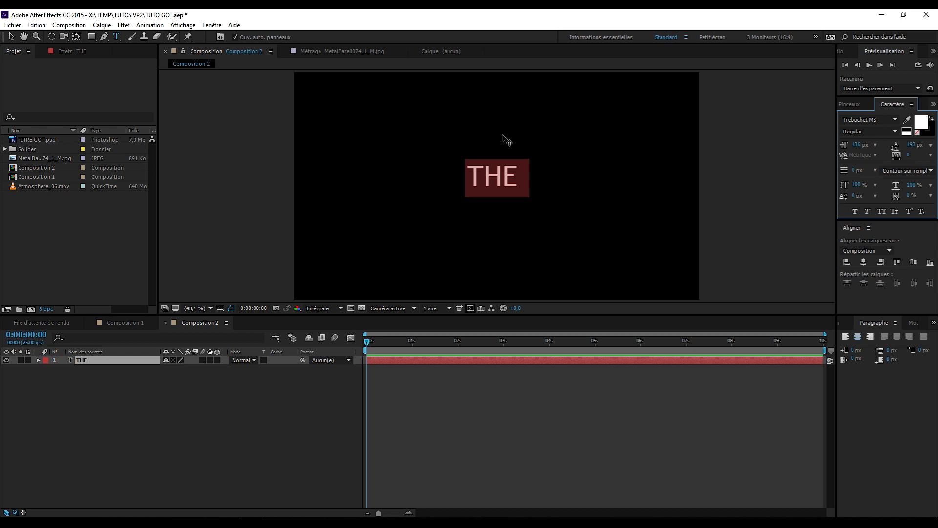
{"action": "left_click", "coordinate": [105, 362]}
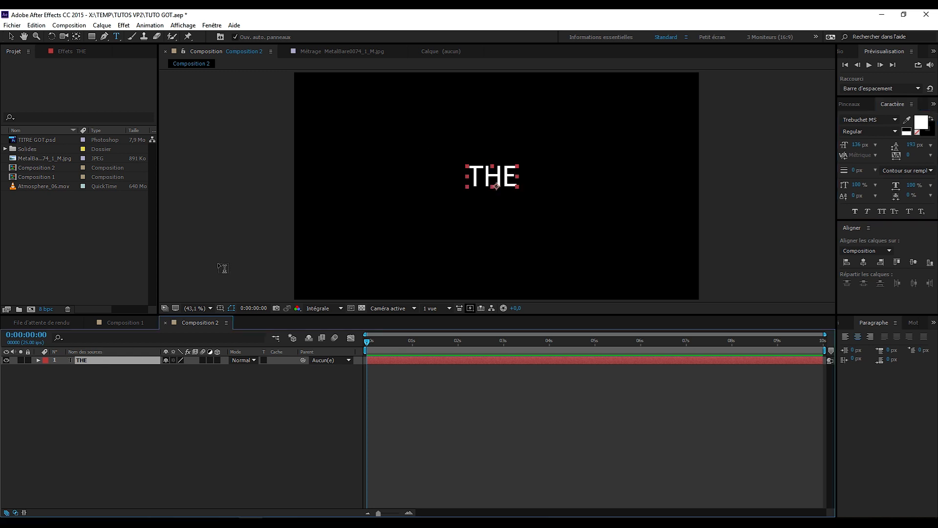
Extend the text to read THE NEW SEASON on the first line and BEGINS on the second.
{"action": "double_click", "coordinate": [136, 359]}
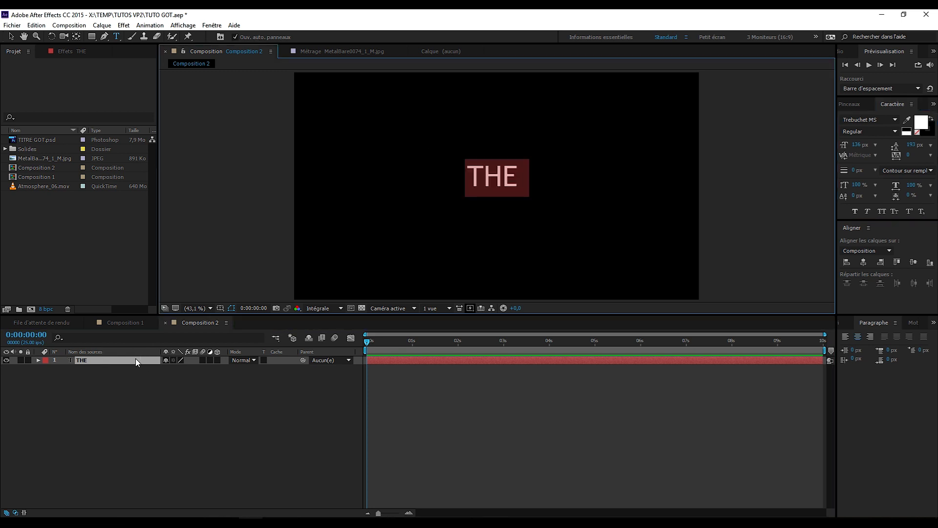
{"action": "key", "text": "End"}
{"action": "type", "text": "NEW SEASON"}
{"action": "key", "text": "Return"}
{"action": "type", "text": "BEGIONS"}
{"action": "key", "text": "BackSpace"}
{"action": "key", "text": "BackSpace"}
{"action": "key", "text": "BackSpace"}
{"action": "type", "text": "NS"}
{"action": "key", "text": "ctrl+a"}
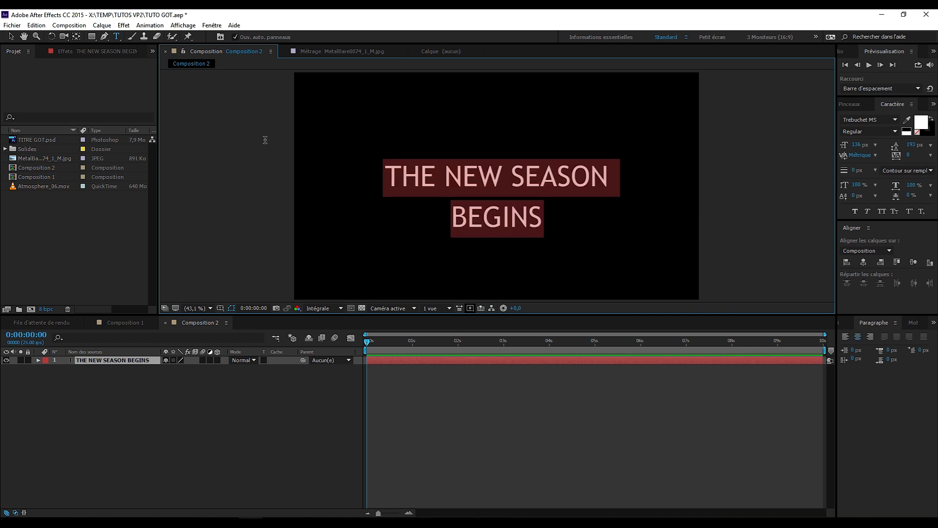
Centre the two-line title layer in the composition.
{"action": "left_click", "coordinate": [105, 359]}
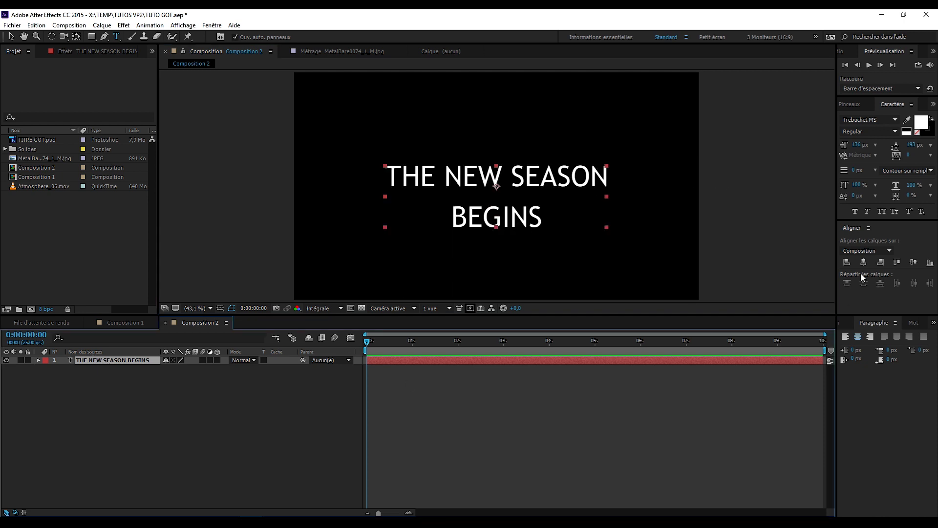
{"action": "left_click", "coordinate": [914, 263]}
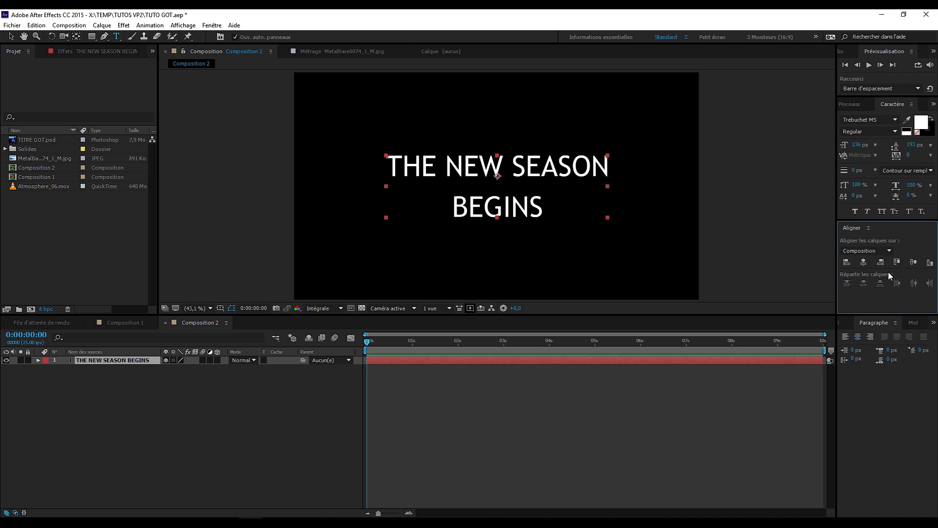
Dock the Align panel beneath the Paragraph panel and move it back under the Character panel.
{"action": "left_click", "coordinate": [211, 26]}
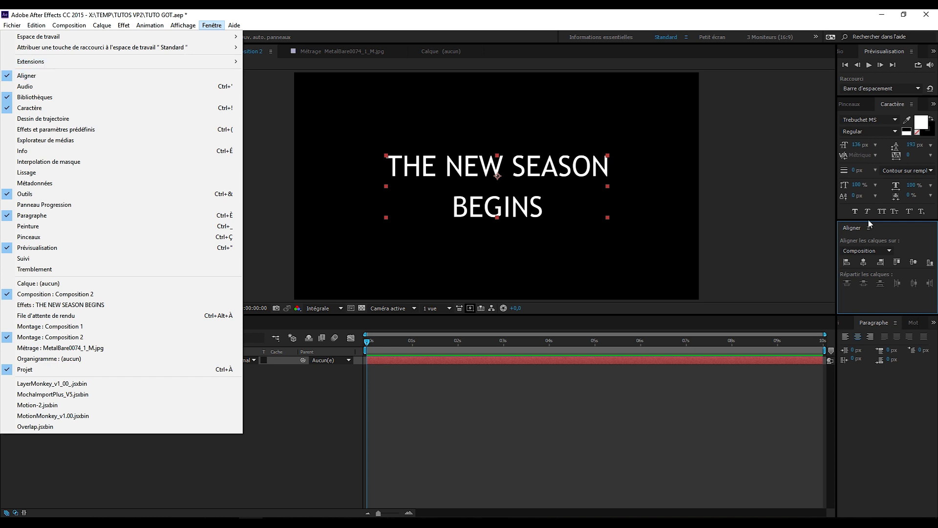
{"action": "left_click", "coordinate": [861, 231]}
{"action": "left_click_drag", "start_coordinate": [860, 231], "coordinate": [895, 469]}
{"action": "mouse_move", "coordinate": [887, 368]}
{"action": "left_mouse_down"}
{"action": "mouse_move", "coordinate": [886, 381]}
{"action": "mouse_move", "coordinate": [887, 371]}
{"action": "left_mouse_up"}
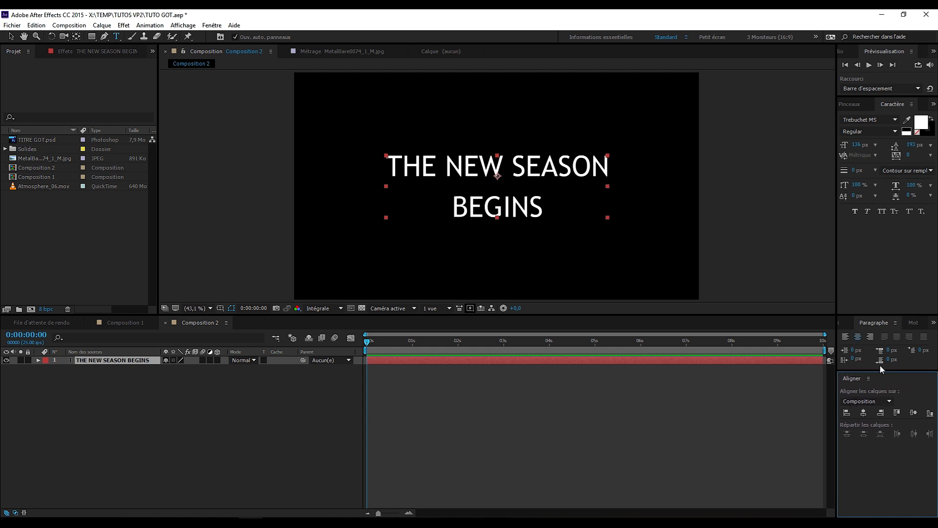
{"action": "left_click_drag", "start_coordinate": [852, 382], "coordinate": [881, 303]}
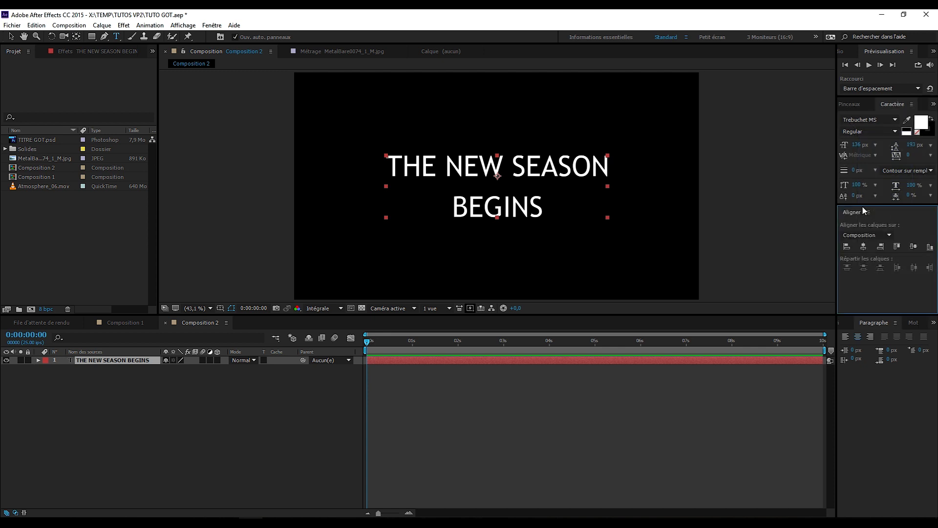
{"action": "left_click_drag", "start_coordinate": [860, 205], "coordinate": [860, 223]}
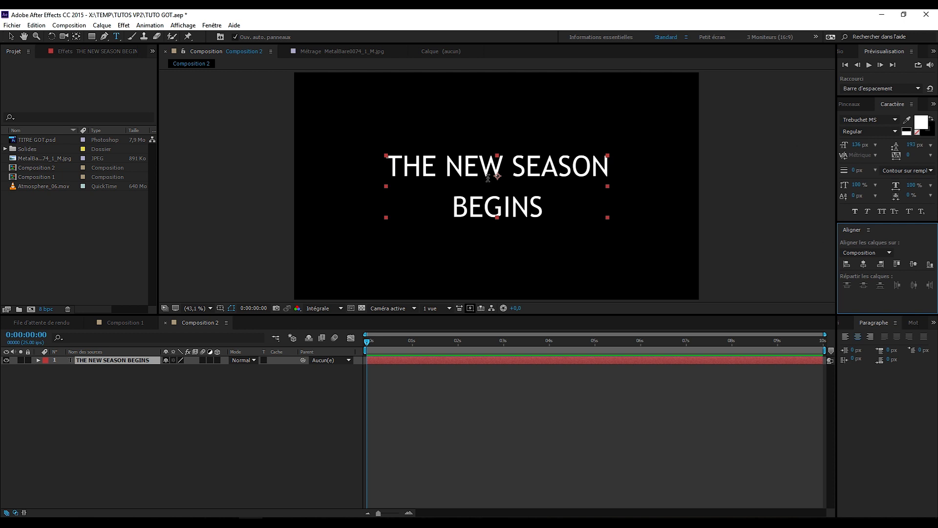
Change the title's font to Trajan Pro.
{"action": "left_click", "coordinate": [877, 119]}
{"action": "type", "text": "Tw Cen MT"}
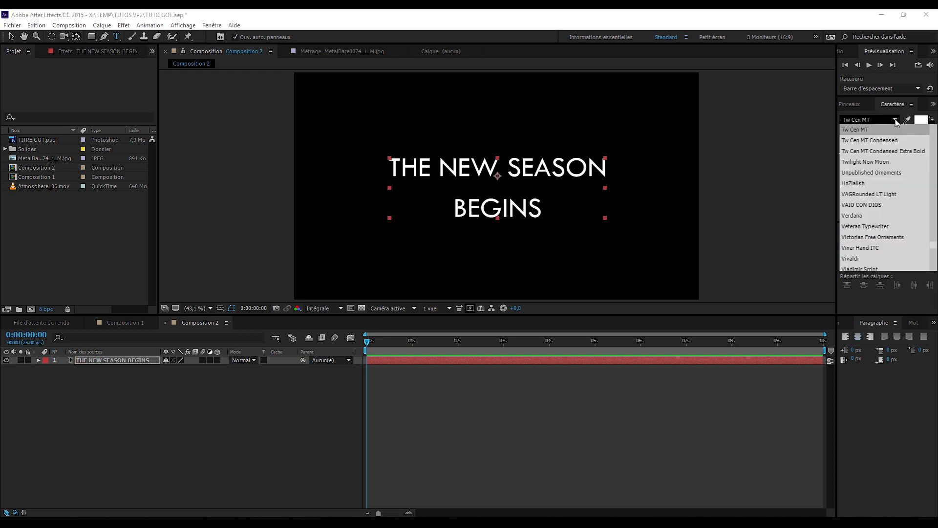
{"action": "scroll", "coordinate": [878, 140], "scroll_direction": "up", "scroll_amount": 1}
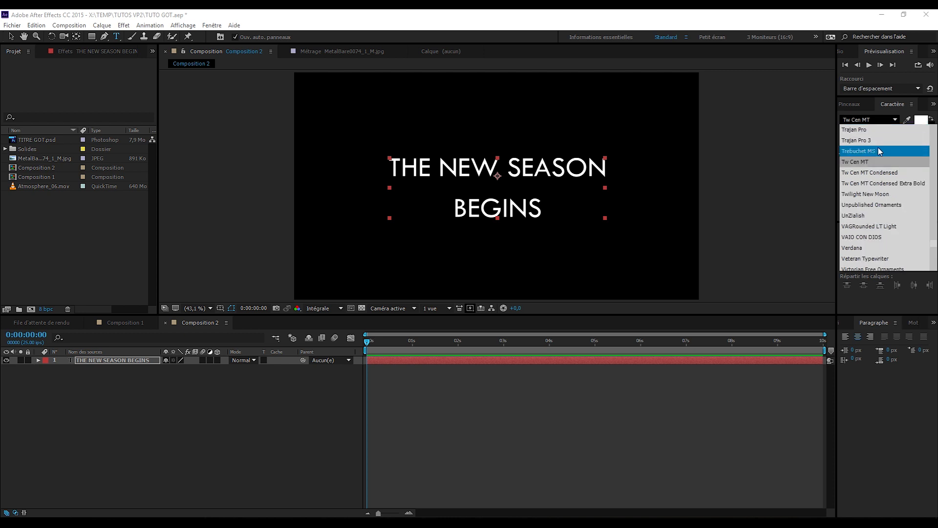
{"action": "scroll", "coordinate": [877, 149], "scroll_direction": "up", "scroll_amount": 1}
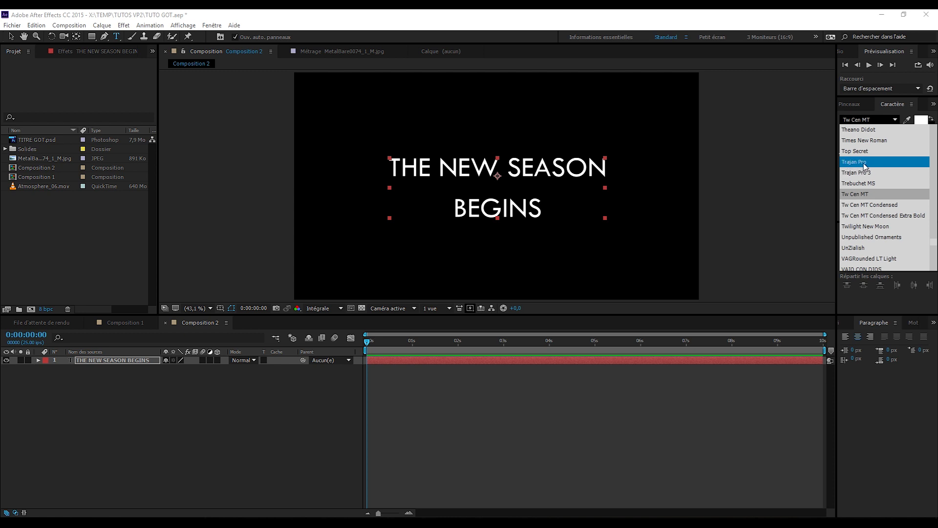
{"action": "left_click", "coordinate": [878, 163]}
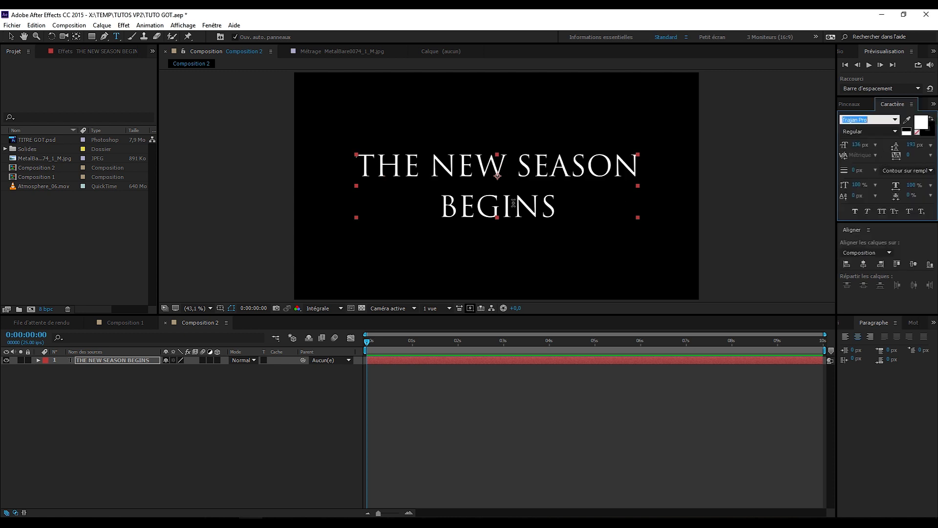
Tighten the title's line spacing to 133 px.
{"action": "left_click", "coordinate": [138, 360]}
{"action": "scroll", "coordinate": [490, 225], "scroll_direction": "up", "scroll_amount": 1}
{"action": "left_click_drag", "start_coordinate": [915, 146], "coordinate": [891, 148]}
Enlarge the word BEGINS well beyond the first line and reduce THE NEW SEASON to 118 px.
{"action": "left_click_drag", "start_coordinate": [521, 215], "coordinate": [393, 214]}
{"action": "left_click_drag", "start_coordinate": [857, 145], "coordinate": [937, 149]}
{"action": "left_click_drag", "start_coordinate": [617, 184], "coordinate": [281, 184]}
{"action": "mouse_move", "coordinate": [863, 149]}
{"action": "left_mouse_down"}
{"action": "mouse_move", "coordinate": [842, 148]}
{"action": "mouse_move", "coordinate": [853, 147]}
{"action": "left_mouse_up"}
{"action": "left_click", "coordinate": [137, 361]}
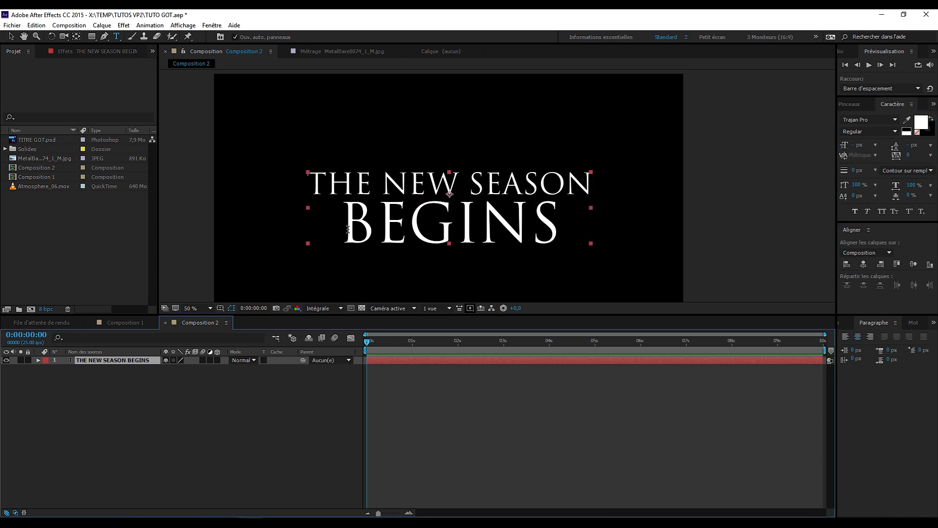
Centre the resized title horizontally and vertically in the composition, then deselect it.
{"action": "key", "text": "comma"}
{"action": "key", "text": "v"}
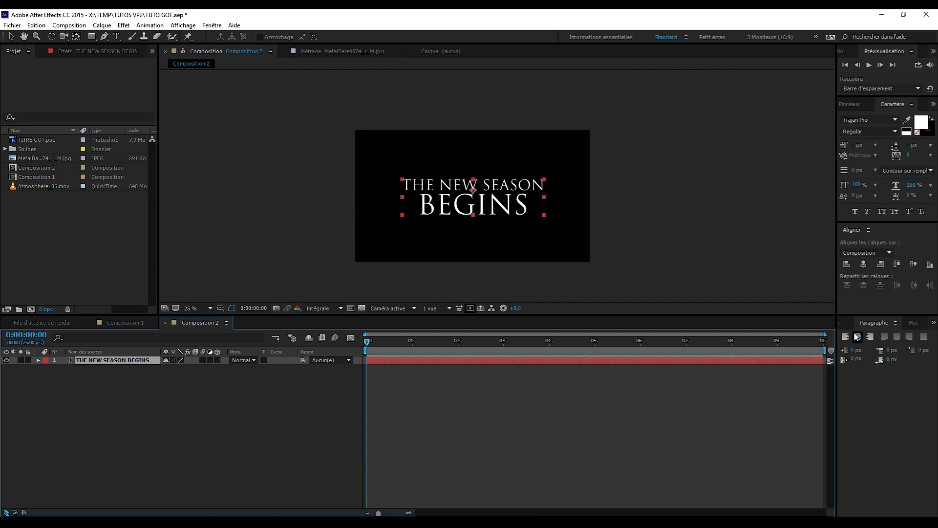
{"action": "left_click", "coordinate": [864, 264]}
{"action": "left_click", "coordinate": [915, 265]}
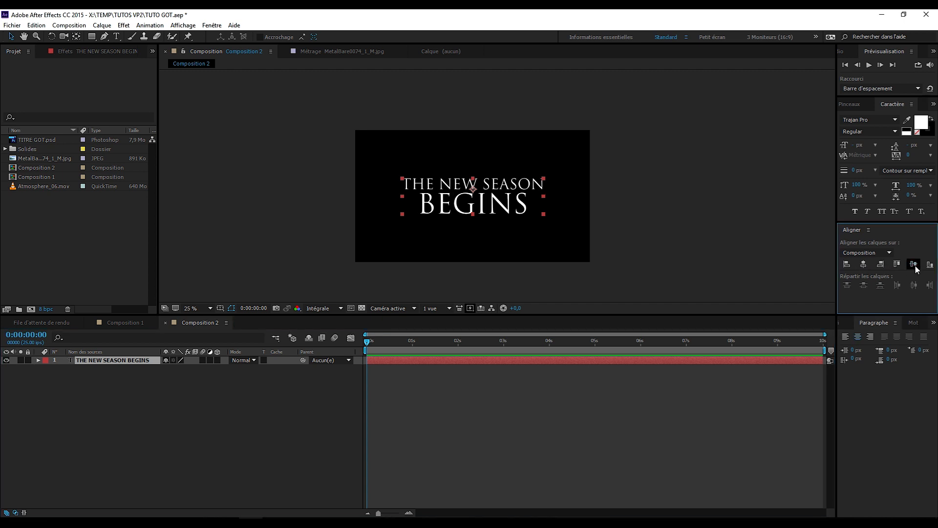
{"action": "left_click", "coordinate": [603, 185]}
{"action": "key", "text": "period"}
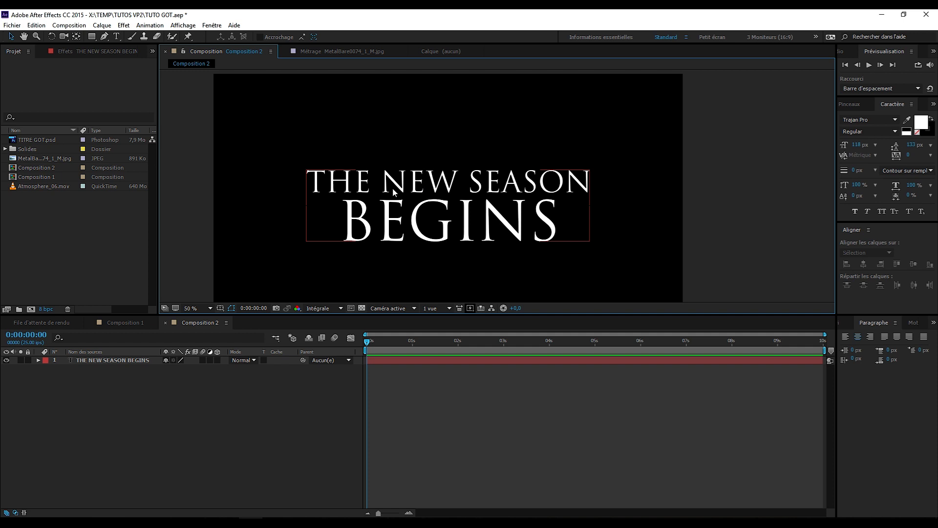
Apply the Biseautage et estampage layer style to the THE NEW SEASON BEGINS text layer.
{"action": "left_click", "coordinate": [110, 361]}
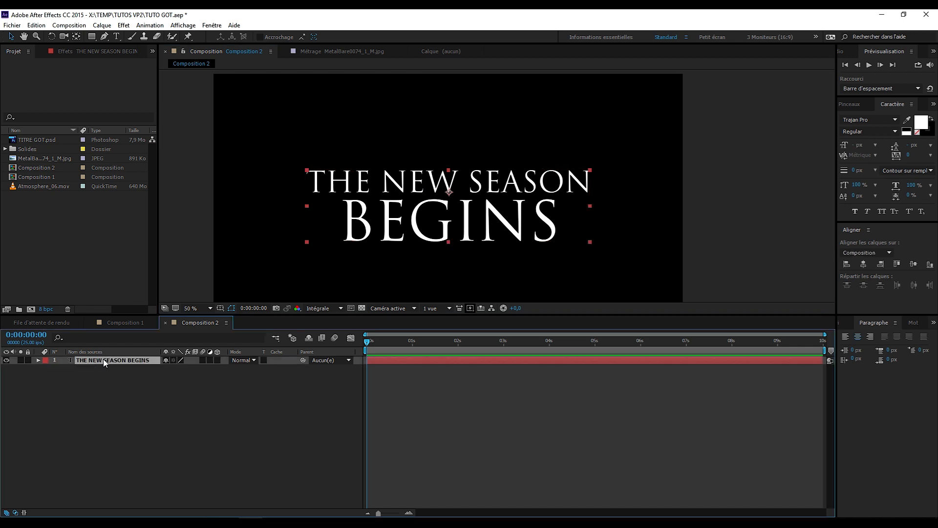
{"action": "right_click", "coordinate": [102, 360]}
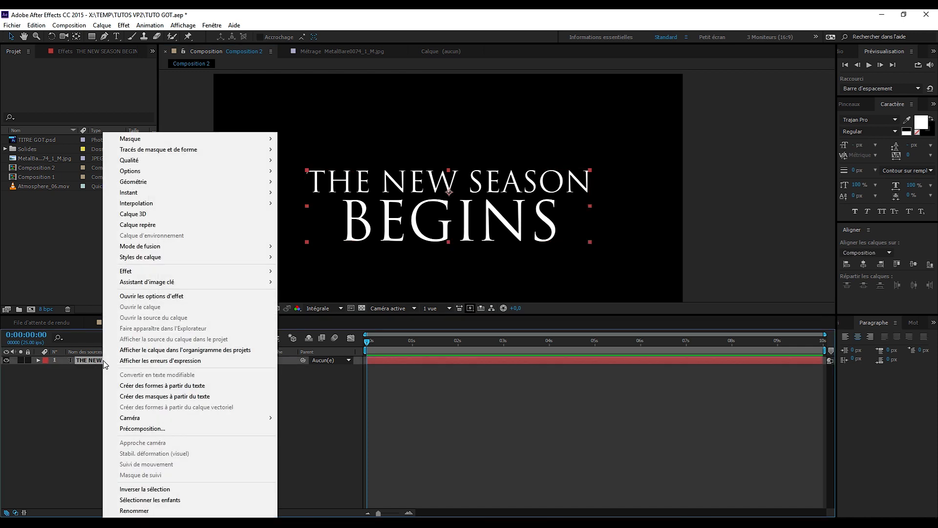
{"action": "mouse_move", "coordinate": [200, 259]}
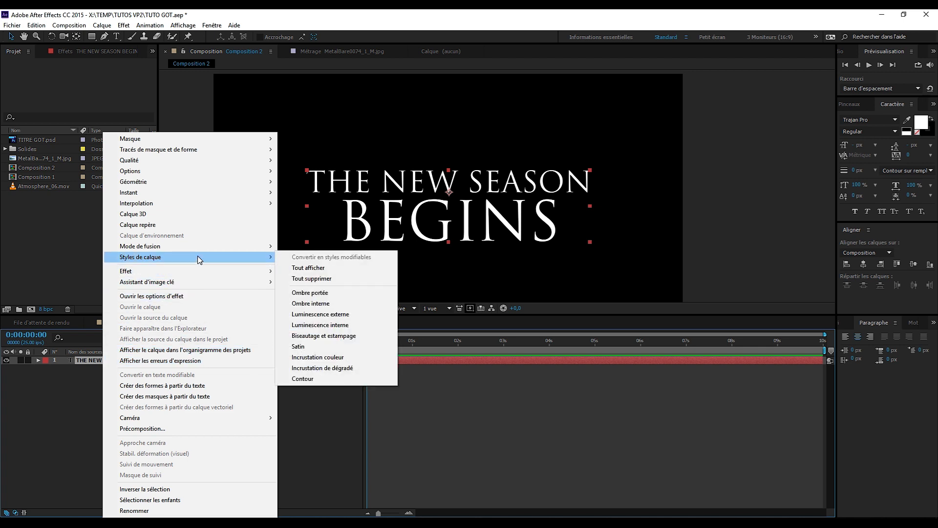
{"action": "left_click", "coordinate": [337, 336]}
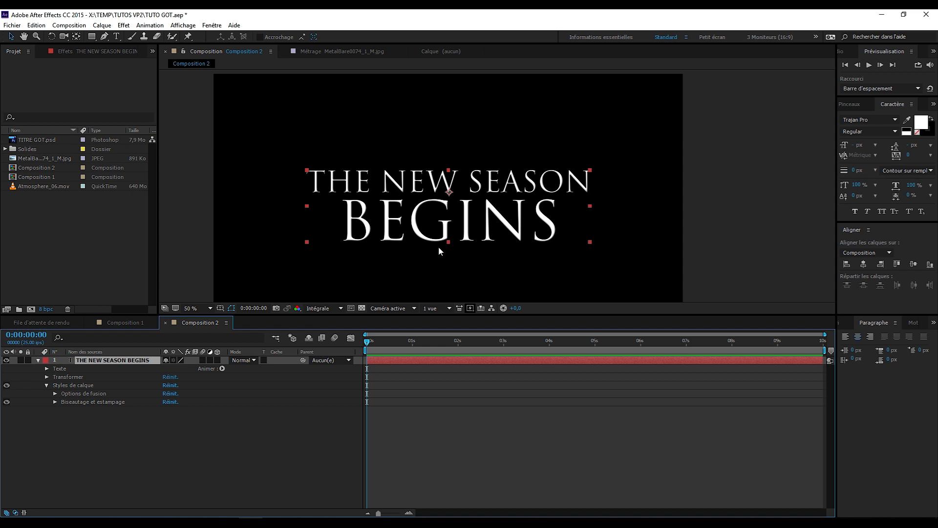
{"action": "scroll", "coordinate": [462, 235], "scroll_direction": "up", "scroll_amount": 4}
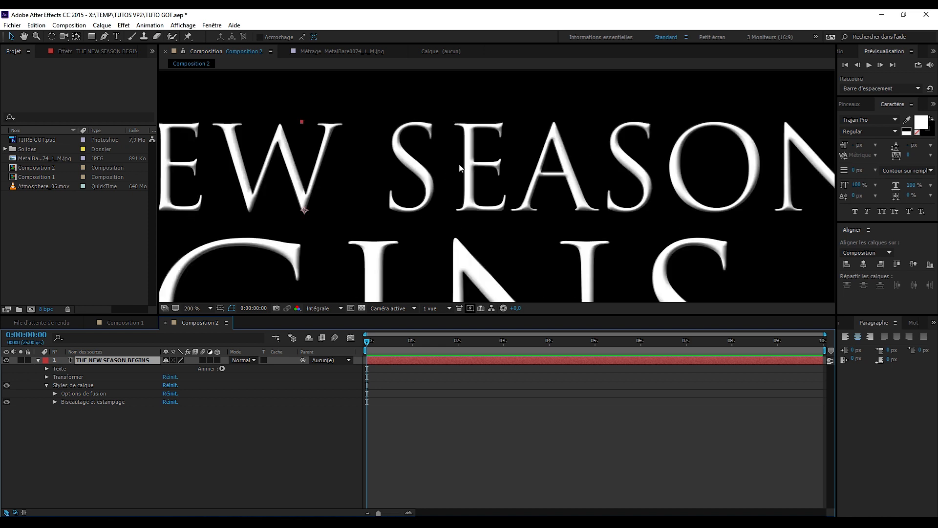
Hide the title's layer styles and try the Biseau alpha perspective effect on the text instead.
{"action": "left_click", "coordinate": [7, 386]}
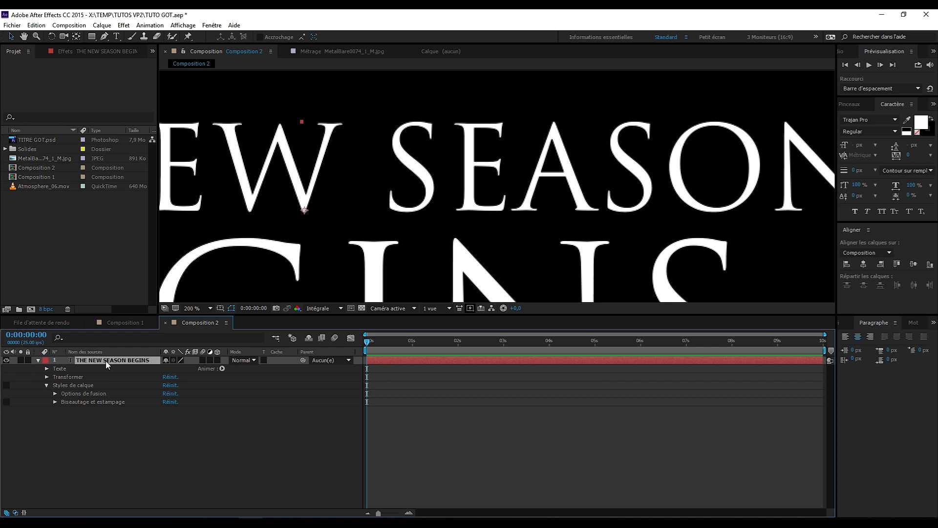
{"action": "left_click", "coordinate": [124, 26]}
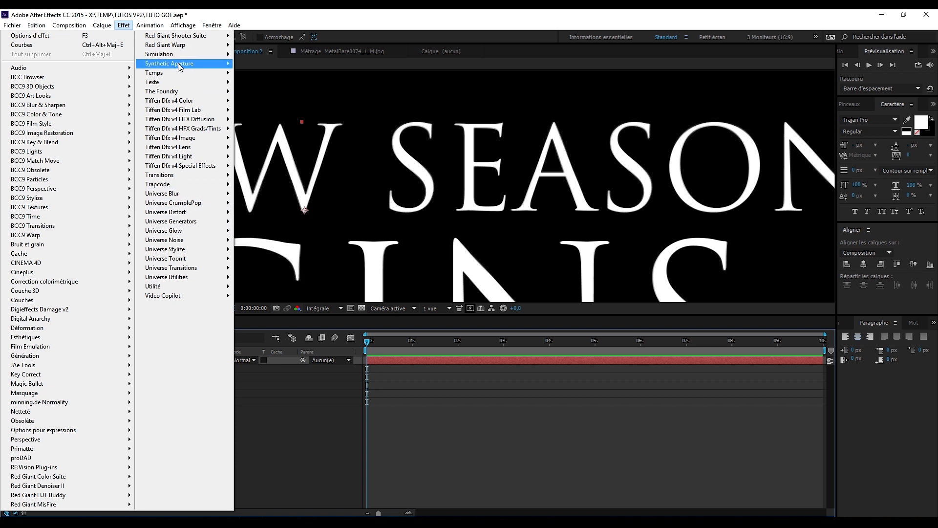
{"action": "mouse_move", "coordinate": [51, 441]}
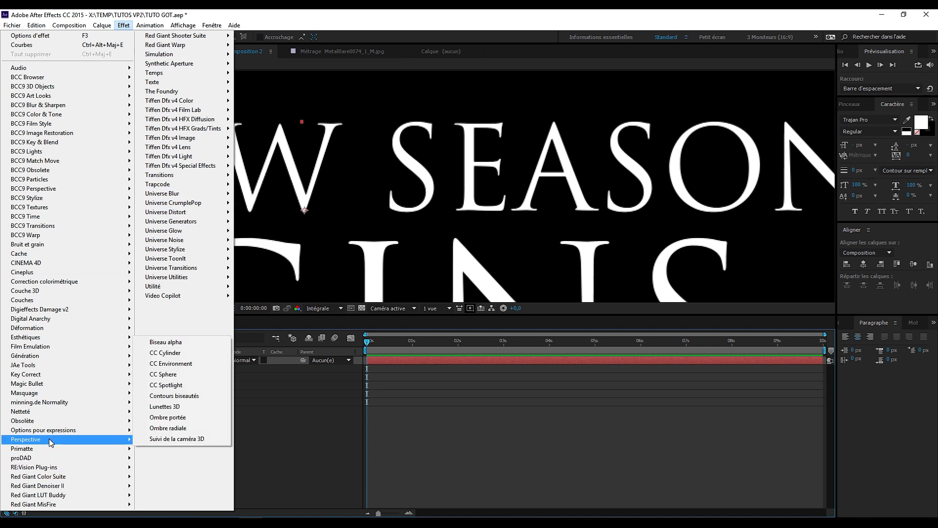
{"action": "left_click", "coordinate": [174, 341]}
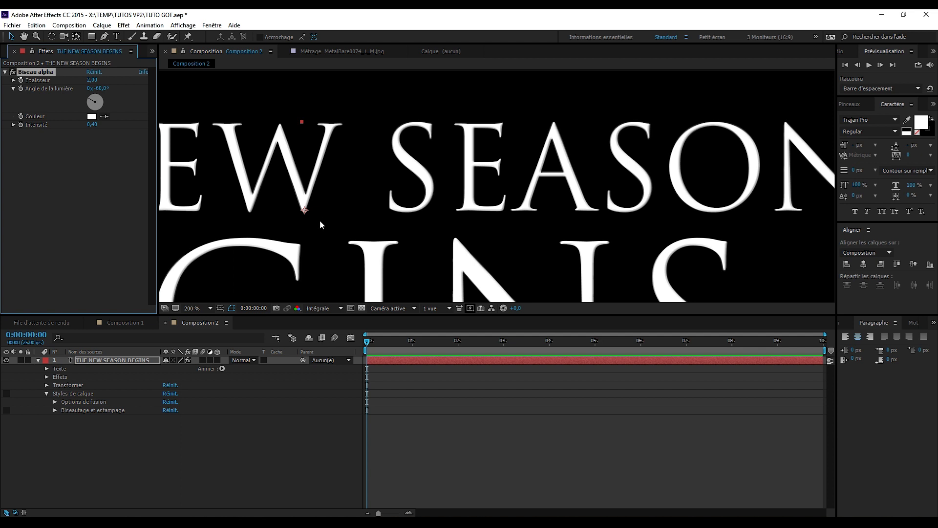
{"action": "key", "text": "period"}
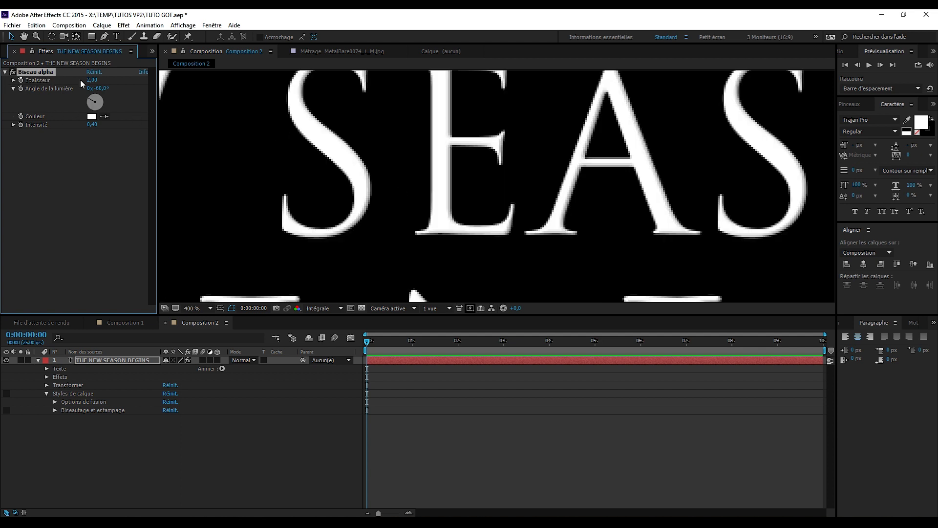
Raise the Biseau alpha effect's thickness to 20.30 and its intensity to 1.00.
{"action": "left_click_drag", "start_coordinate": [88, 80], "coordinate": [108, 87]}
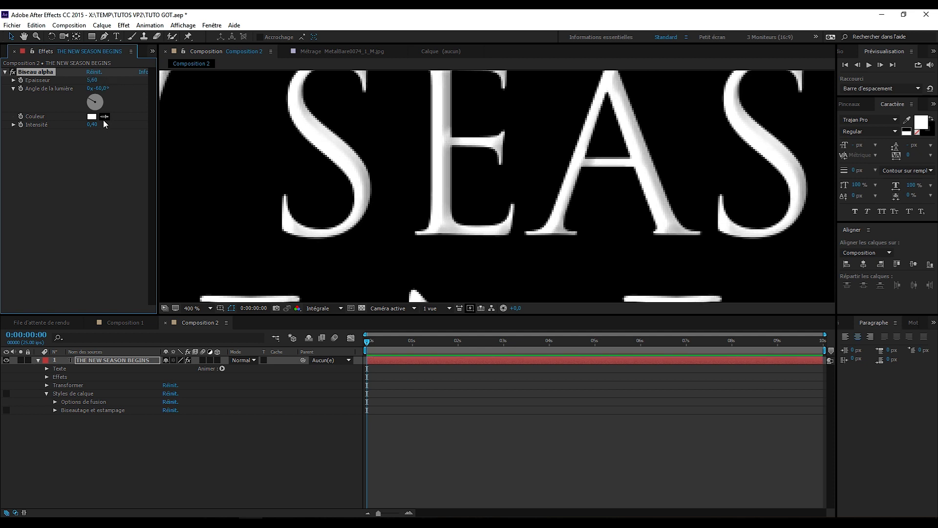
{"action": "left_click_drag", "start_coordinate": [92, 124], "coordinate": [268, 128]}
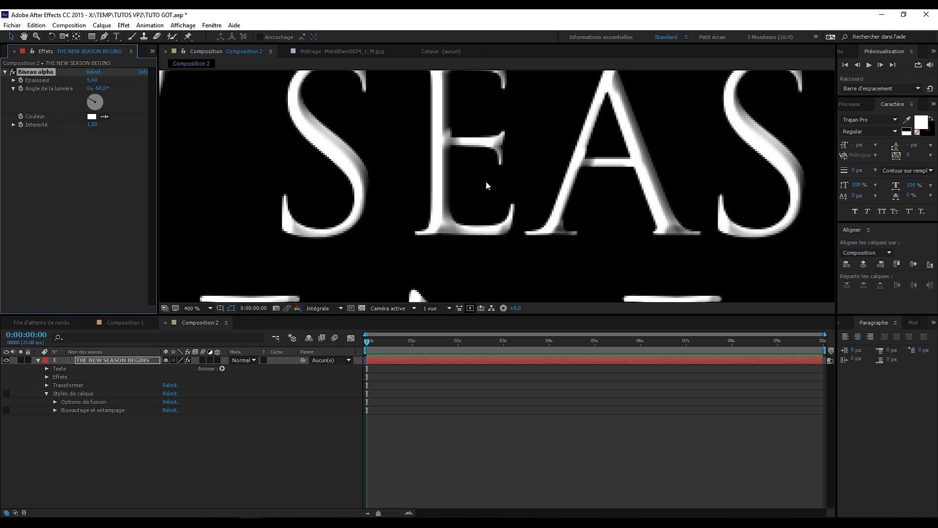
{"action": "key", "text": "space"}
{"action": "left_click_drag", "start_coordinate": [494, 184], "coordinate": [426, 240]}
{"action": "mouse_move", "coordinate": [92, 80]}
{"action": "left_mouse_down"}
{"action": "mouse_move", "coordinate": [72, 89]}
{"action": "mouse_move", "coordinate": [183, 103]}
{"action": "left_mouse_up"}
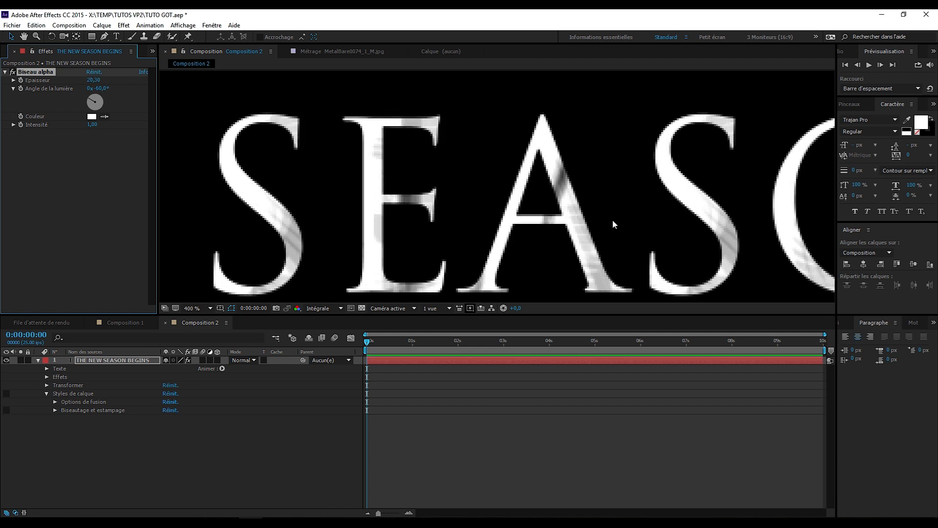
Delete the Biseau alpha effect from the title and turn its layer styles back on.
{"action": "scroll", "coordinate": [612, 219], "scroll_direction": "down", "scroll_amount": 2}
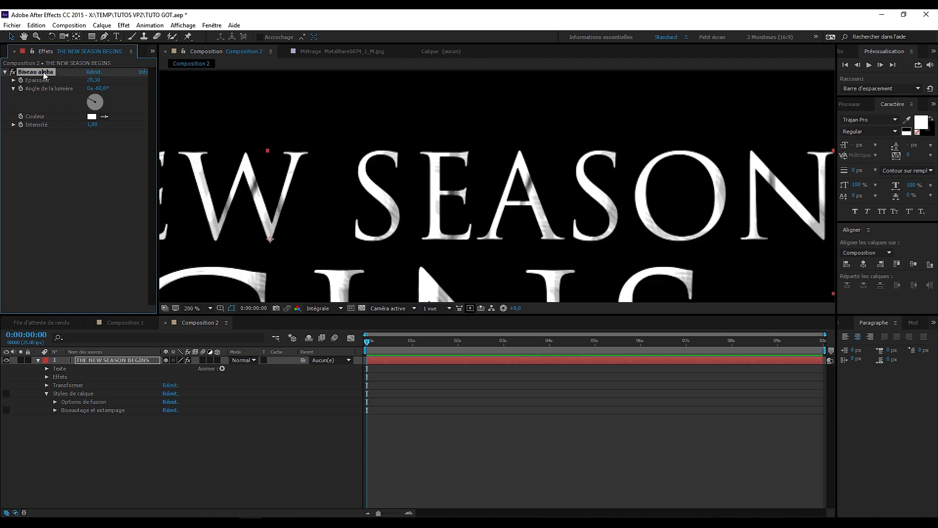
{"action": "key", "text": "Delete"}
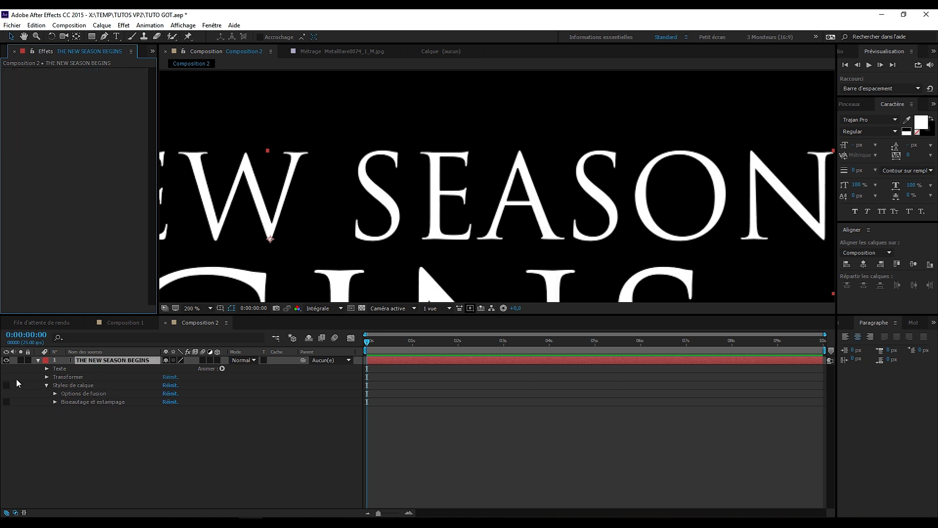
{"action": "left_click_drag", "start_coordinate": [6, 387], "coordinate": [10, 410]}
{"action": "left_click", "coordinate": [78, 386]}
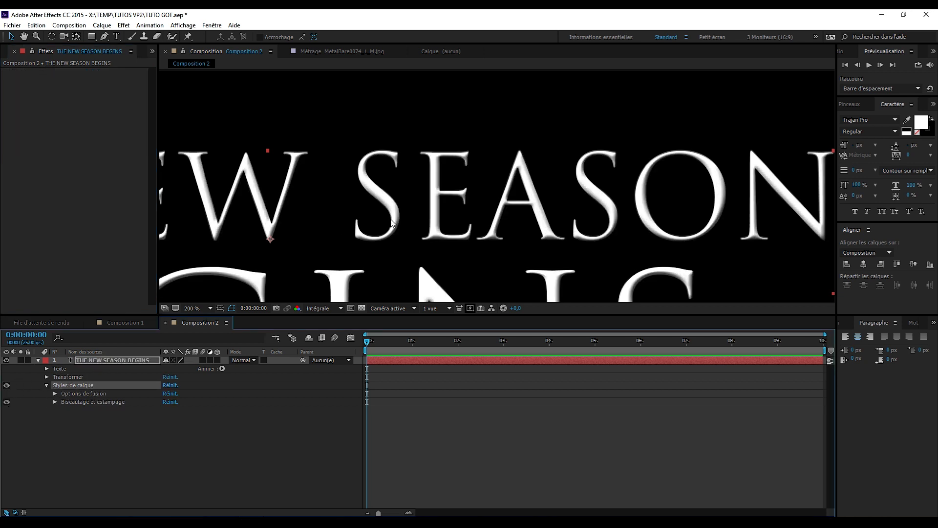
Expand the Biseautage et estampage settings of the title layer with the letters viewed up close.
{"action": "scroll", "coordinate": [430, 226], "scroll_direction": "up", "scroll_amount": 2}
{"action": "left_click", "coordinate": [55, 402]}
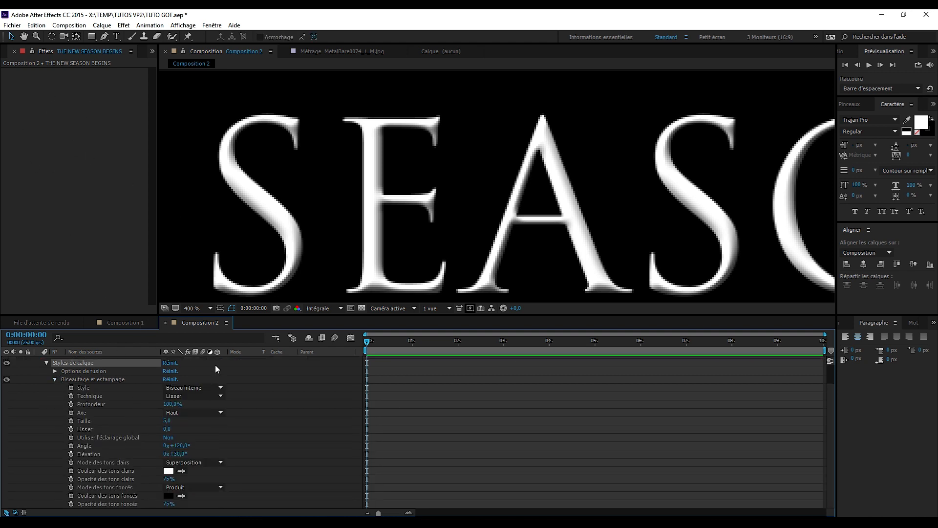
{"action": "left_click", "coordinate": [95, 379]}
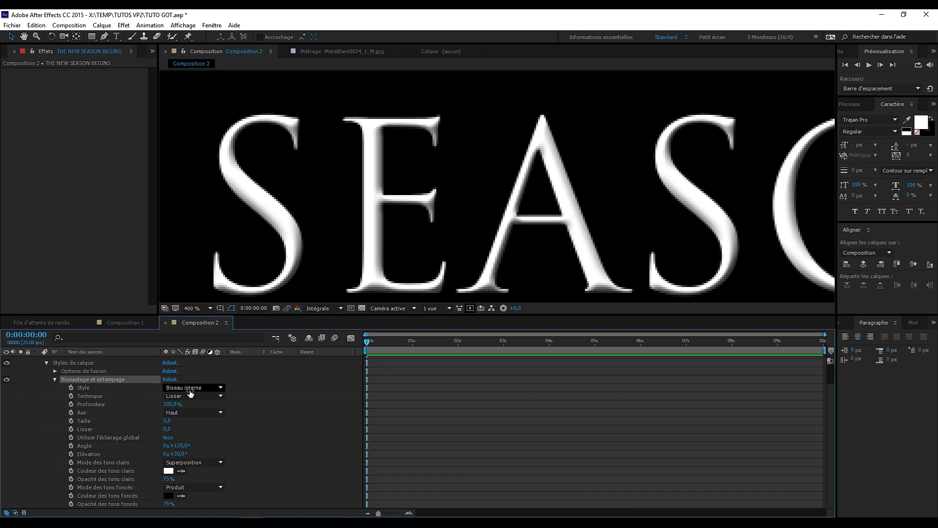
Try the Biseau externe style on the title's bevel, and switch back to Biseau interne.
{"action": "left_click", "coordinate": [167, 390]}
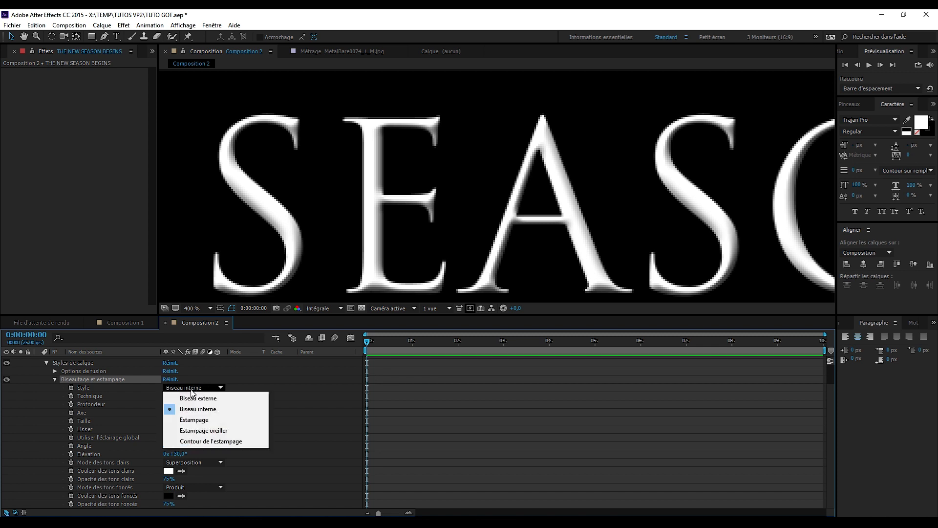
{"action": "left_click", "coordinate": [225, 398]}
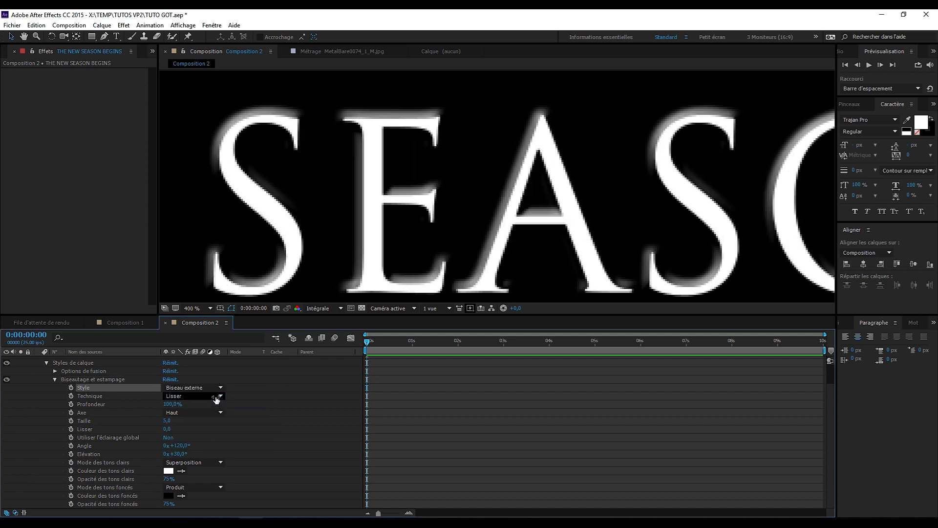
{"action": "left_click", "coordinate": [206, 387]}
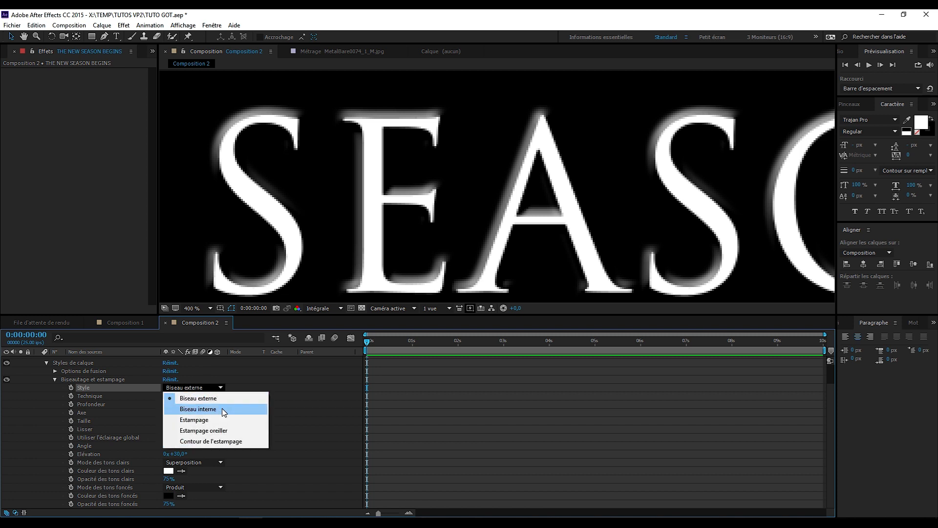
{"action": "left_click", "coordinate": [225, 407]}
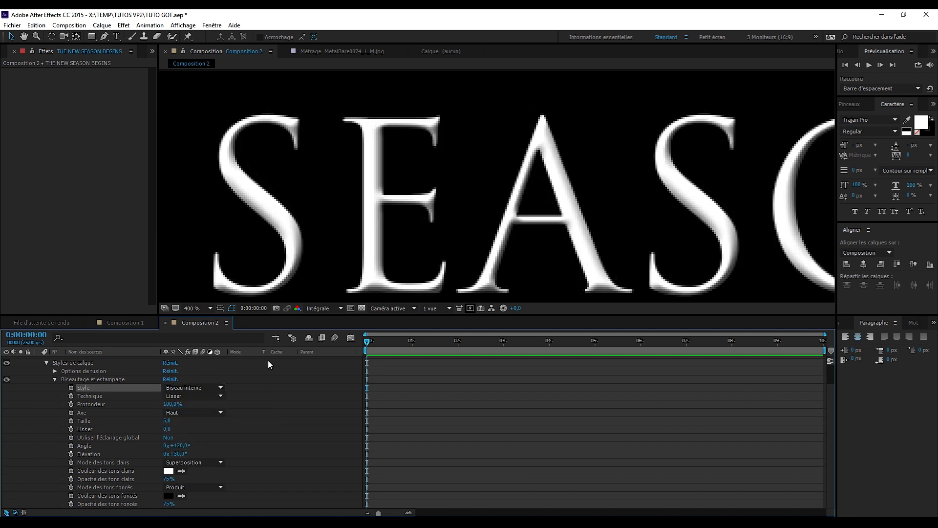
Set the bevel's technique to Ciselage marqué and its depth to 296%.
{"action": "left_click", "coordinate": [200, 396]}
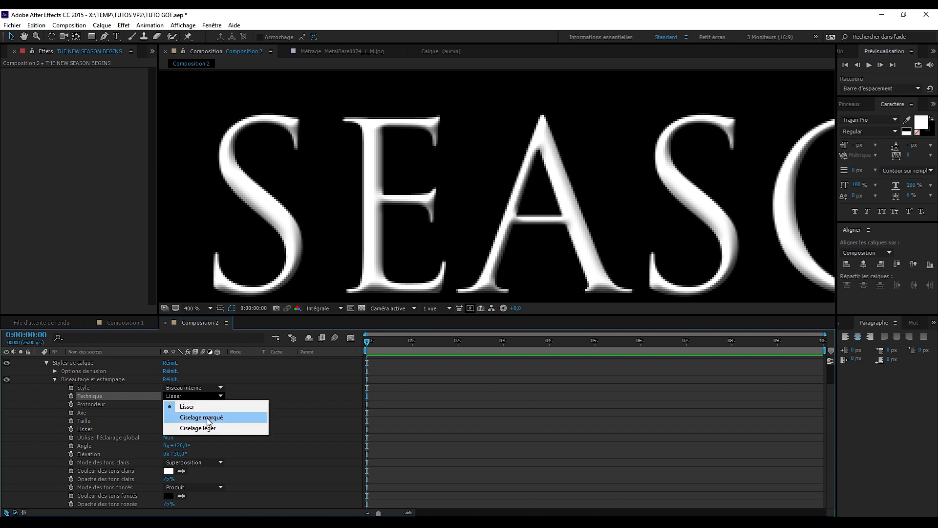
{"action": "left_click", "coordinate": [208, 420]}
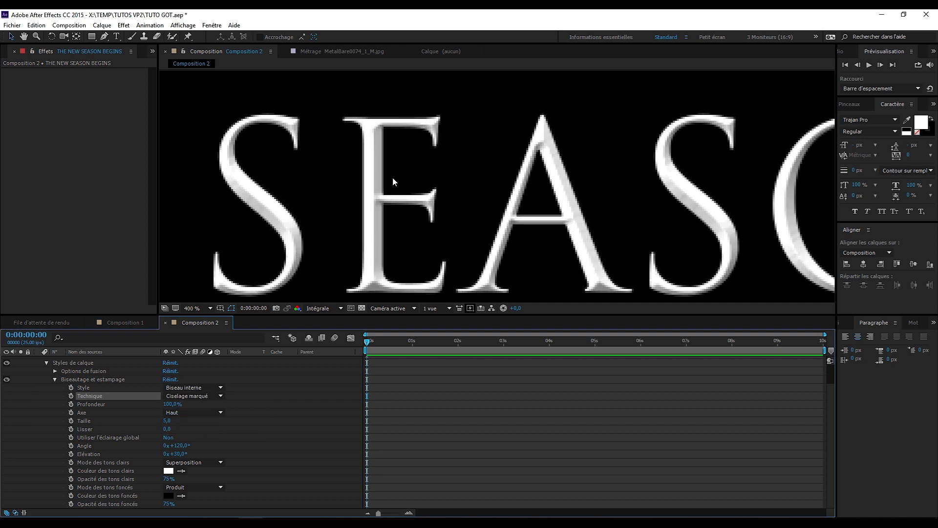
{"action": "left_click_drag", "start_coordinate": [625, 230], "coordinate": [485, 197]}
{"action": "left_click_drag", "start_coordinate": [169, 404], "coordinate": [264, 398]}
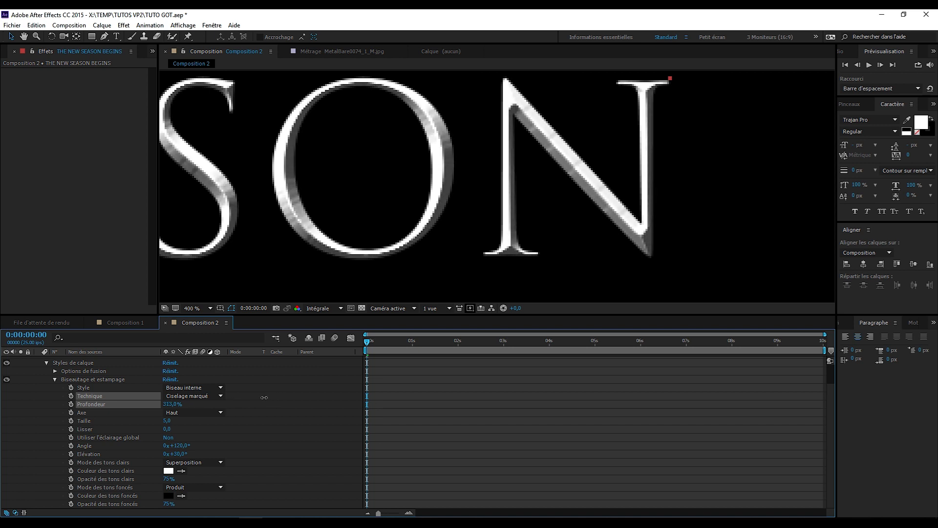
{"action": "left_click_drag", "start_coordinate": [276, 234], "coordinate": [488, 247]}
{"action": "left_click_drag", "start_coordinate": [421, 235], "coordinate": [631, 219]}
{"action": "left_click_drag", "start_coordinate": [486, 223], "coordinate": [500, 245]}
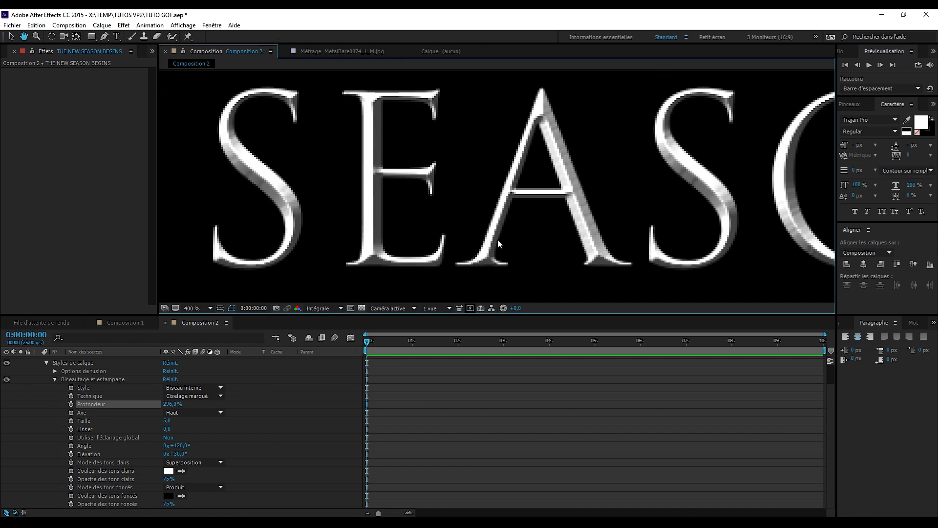
Try the Bas direction for the bevel's axis, and return it to Haut.
{"action": "left_click", "coordinate": [195, 413]}
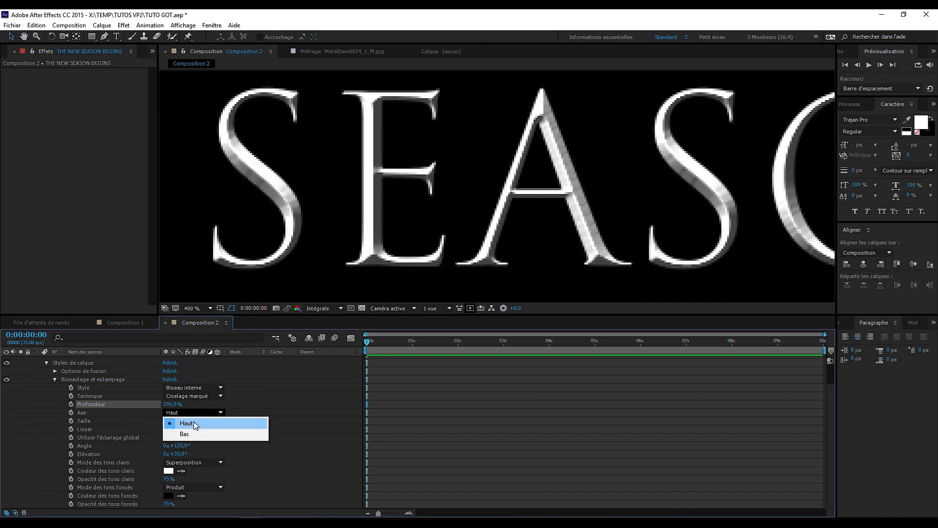
{"action": "left_click", "coordinate": [194, 430]}
{"action": "left_click", "coordinate": [188, 413]}
{"action": "left_click", "coordinate": [189, 422]}
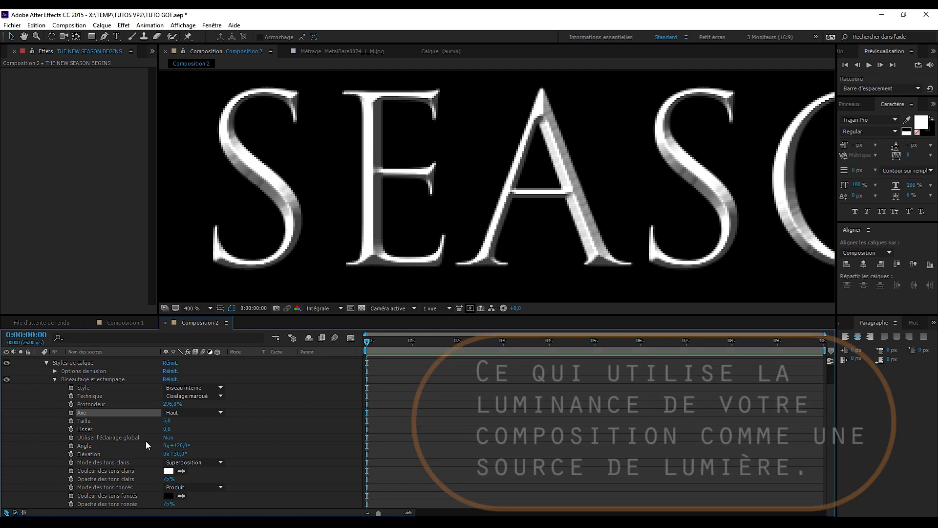
Set the bevel's size to 250 and check the chiselled edges on the letters of BEGINS.
{"action": "left_click", "coordinate": [168, 437]}
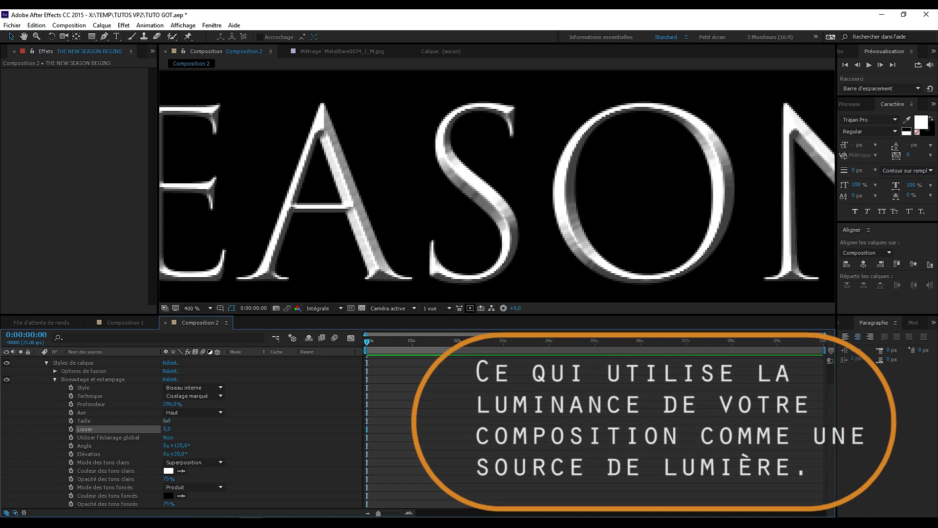
{"action": "left_click_drag", "start_coordinate": [166, 421], "coordinate": [128, 439]}
{"action": "left_click_drag", "start_coordinate": [530, 220], "coordinate": [376, 136]}
{"action": "left_click_drag", "start_coordinate": [523, 238], "coordinate": [523, 147]}
{"action": "left_click_drag", "start_coordinate": [400, 286], "coordinate": [408, 110]}
{"action": "left_click_drag", "start_coordinate": [435, 191], "coordinate": [468, 223]}
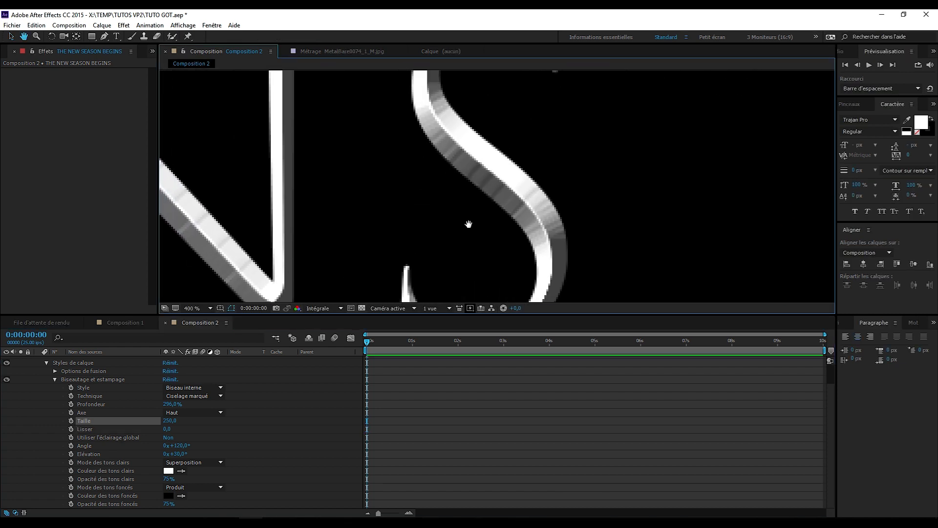
Try softening the bevel with a Lisser value of 3.6, and reset it to 0.
{"action": "mouse_move", "coordinate": [167, 430]}
{"action": "left_mouse_down"}
{"action": "mouse_move", "coordinate": [200, 429]}
{"action": "mouse_move", "coordinate": [144, 435]}
{"action": "mouse_move", "coordinate": [179, 429]}
{"action": "left_mouse_up"}
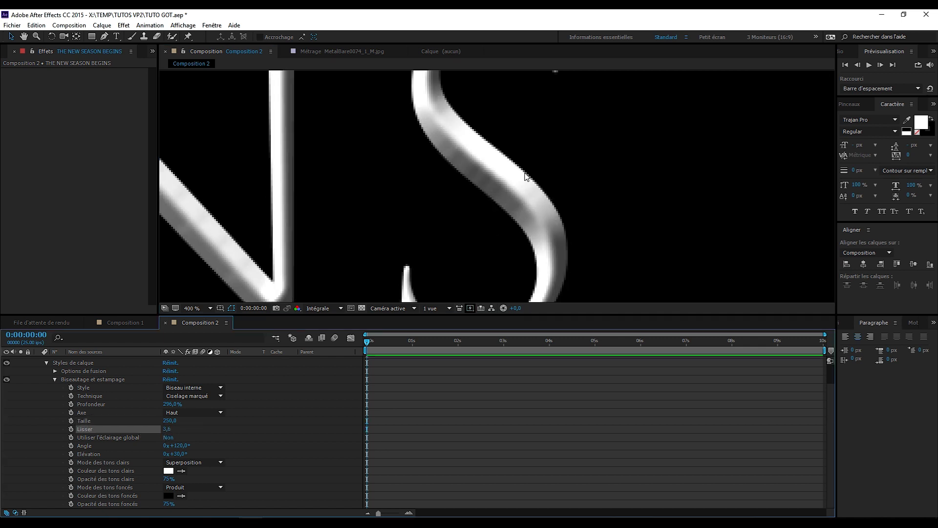
{"action": "left_click_drag", "start_coordinate": [341, 191], "coordinate": [412, 303]}
{"action": "left_click_drag", "start_coordinate": [169, 431], "coordinate": [117, 433]}
{"action": "left_click_drag", "start_coordinate": [301, 217], "coordinate": [502, 285]}
{"action": "left_click_drag", "start_coordinate": [393, 234], "coordinate": [560, 205]}
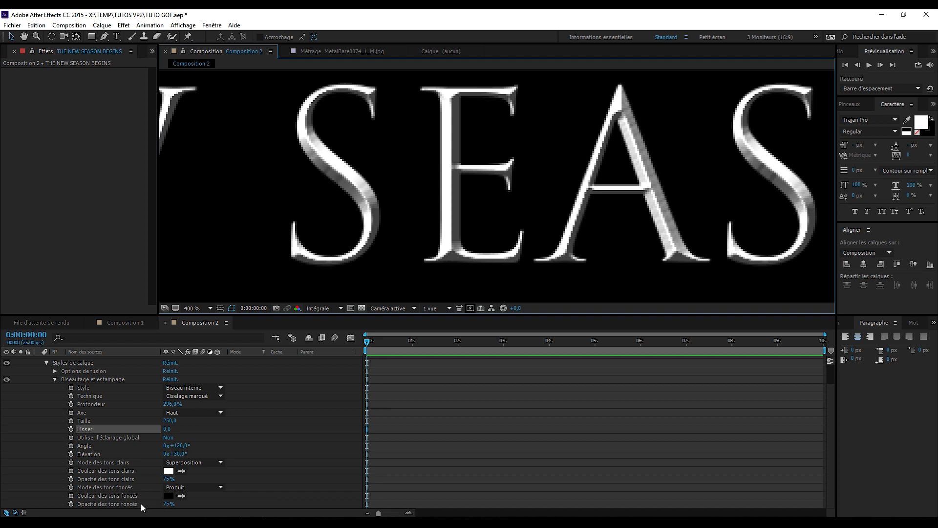
Set the bevel's dark tone opacity to 85% and show the transparency grid behind the title.
{"action": "left_click", "coordinate": [115, 503]}
{"action": "left_click", "coordinate": [169, 504]}
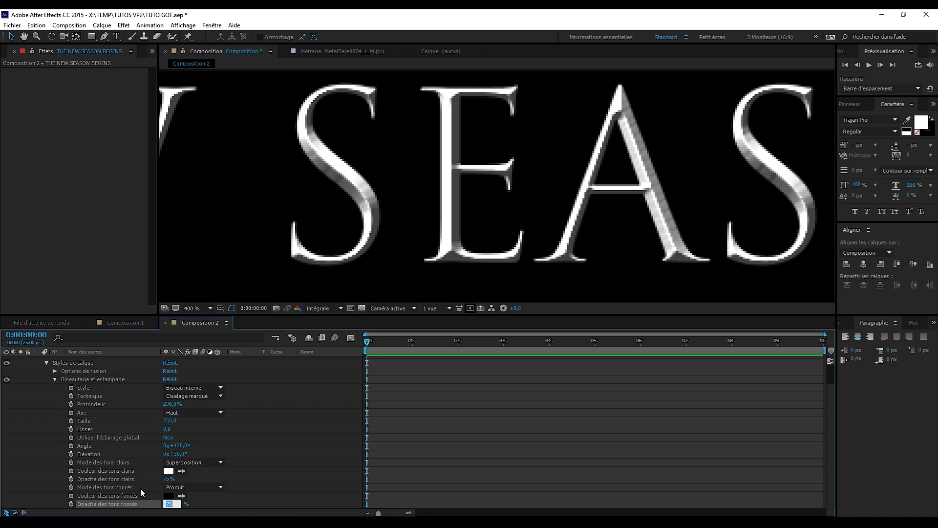
{"action": "type", "text": "85"}
{"action": "key", "text": "Return"}
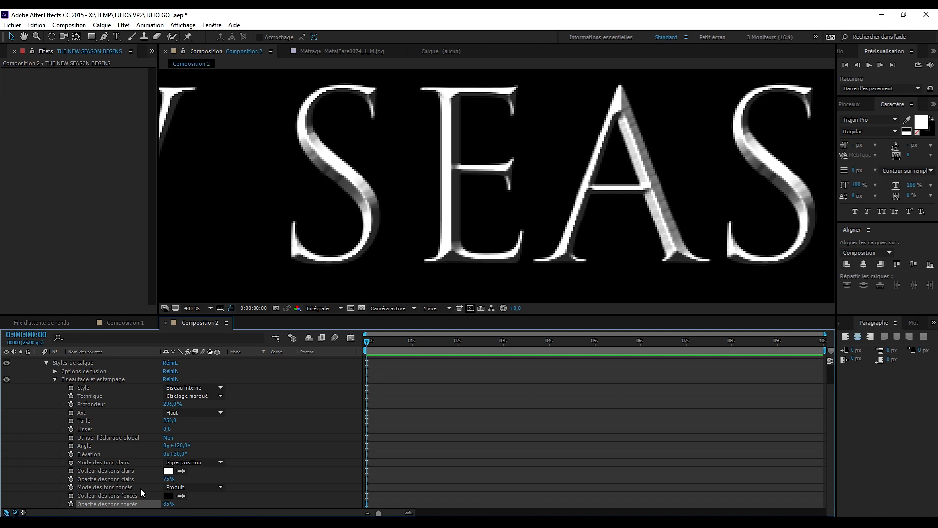
{"action": "left_click_drag", "start_coordinate": [624, 247], "coordinate": [200, 204]}
{"action": "left_click", "coordinate": [362, 308]}
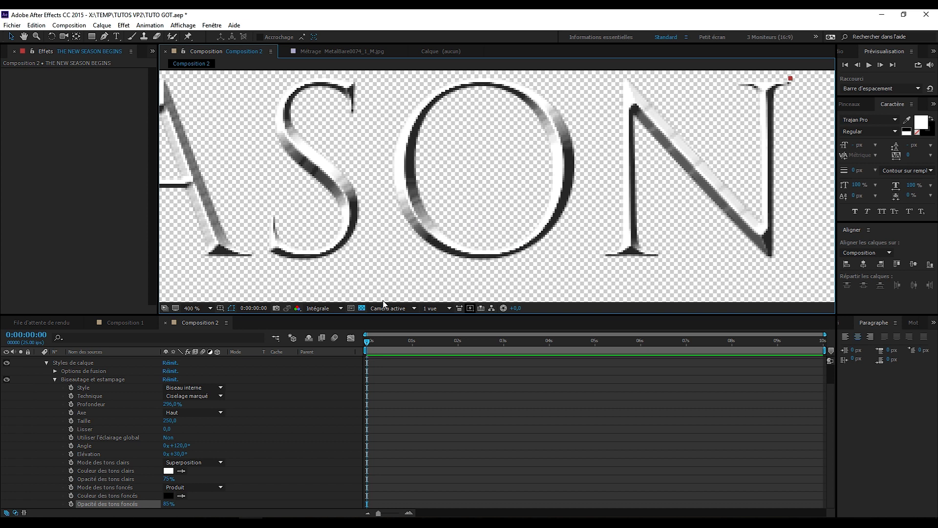
Hide the transparency grid and examine the bevel facets on the G of BEGINS up close.
{"action": "left_click", "coordinate": [361, 308]}
{"action": "scroll", "coordinate": [494, 162], "scroll_direction": "down", "scroll_amount": 2}
{"action": "scroll", "coordinate": [494, 162], "scroll_direction": "down", "scroll_amount": 1}
{"action": "left_click_drag", "start_coordinate": [412, 209], "coordinate": [546, 184]}
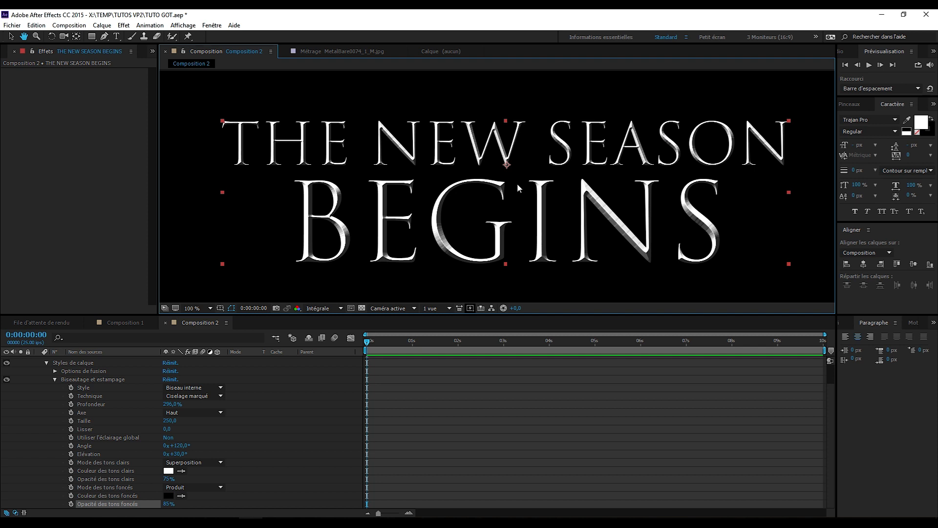
{"action": "scroll", "coordinate": [518, 188], "scroll_direction": "up", "scroll_amount": 3}
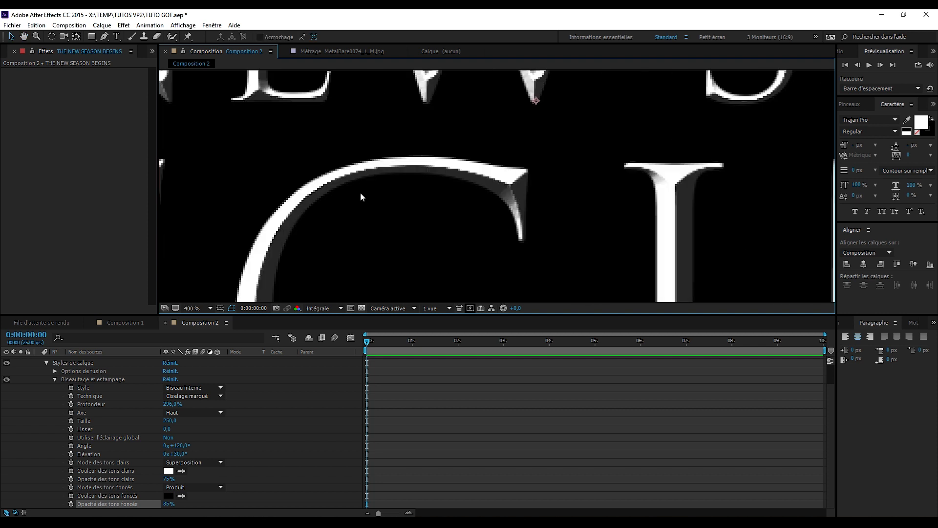
{"action": "scroll", "coordinate": [360, 196], "scroll_direction": "up", "scroll_amount": 2}
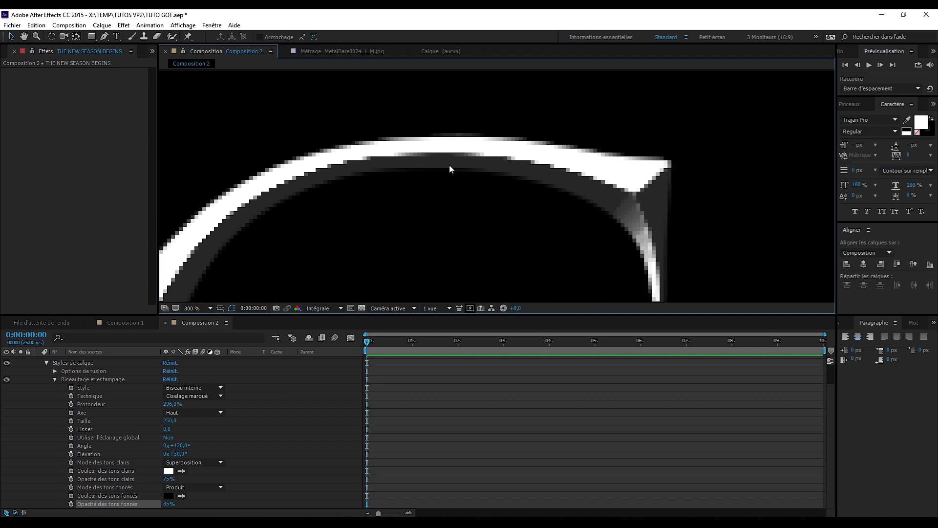
{"action": "scroll", "coordinate": [364, 186], "scroll_direction": "down", "scroll_amount": 5}
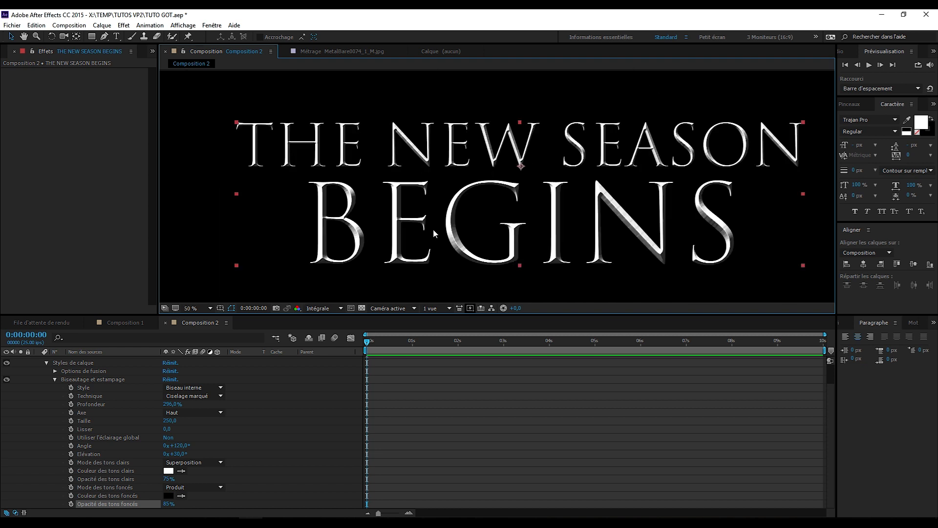
Deselect the title and fit the whole composition in the viewer, up to 100%.
{"action": "left_click_drag", "start_coordinate": [496, 198], "coordinate": [475, 199]}
{"action": "left_click", "coordinate": [734, 181]}
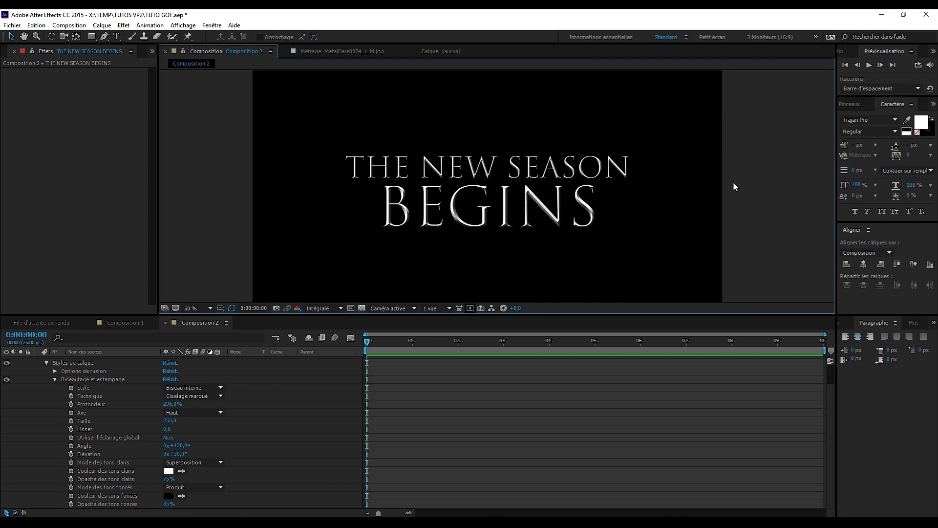
{"action": "scroll", "coordinate": [508, 207], "scroll_direction": "up", "scroll_amount": 1}
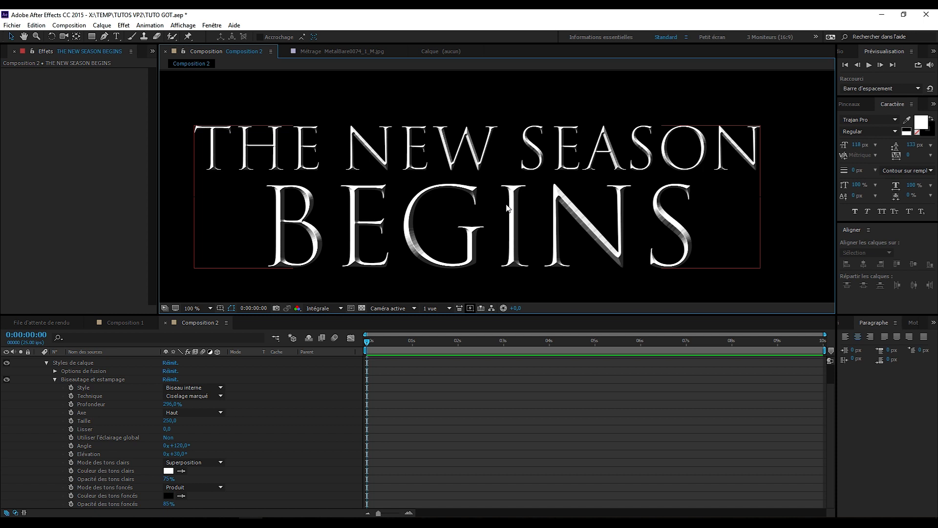
{"action": "left_click", "coordinate": [202, 308]}
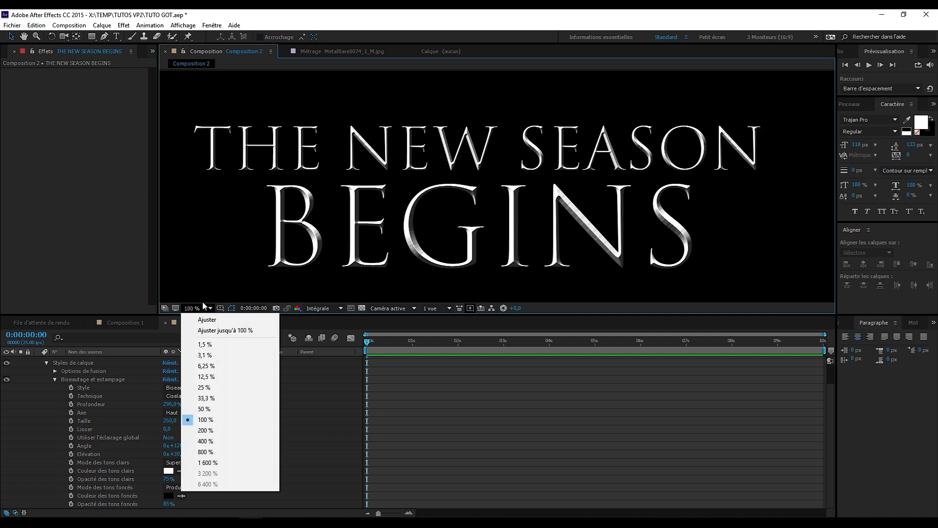
{"action": "left_click", "coordinate": [221, 331]}
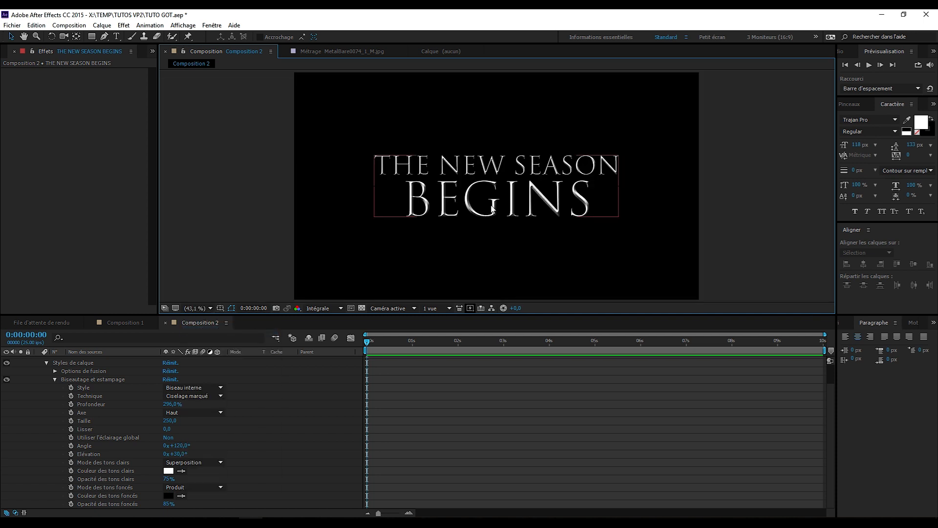
Add the MetalBare0074_1_M.jpg texture to Composition 2 and place its layer beneath the title text.
{"action": "left_click", "coordinate": [8, 54]}
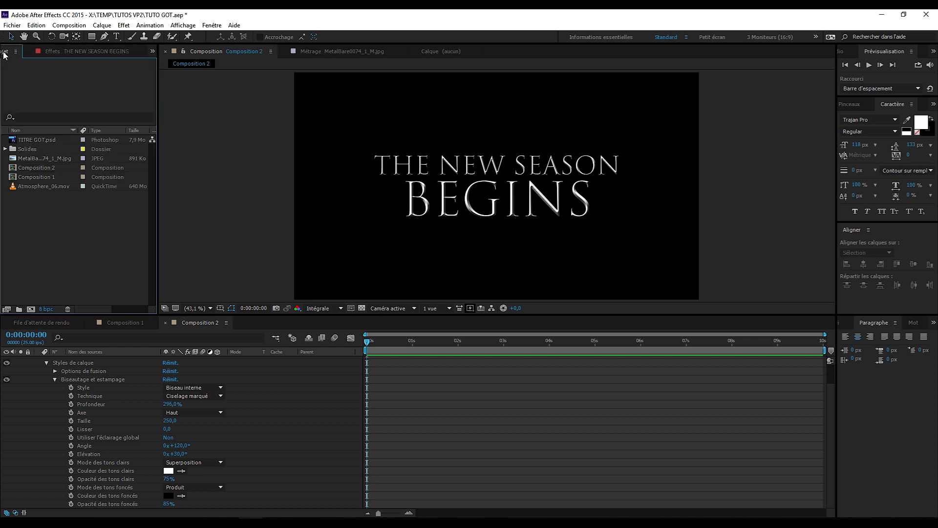
{"action": "left_click", "coordinate": [33, 158]}
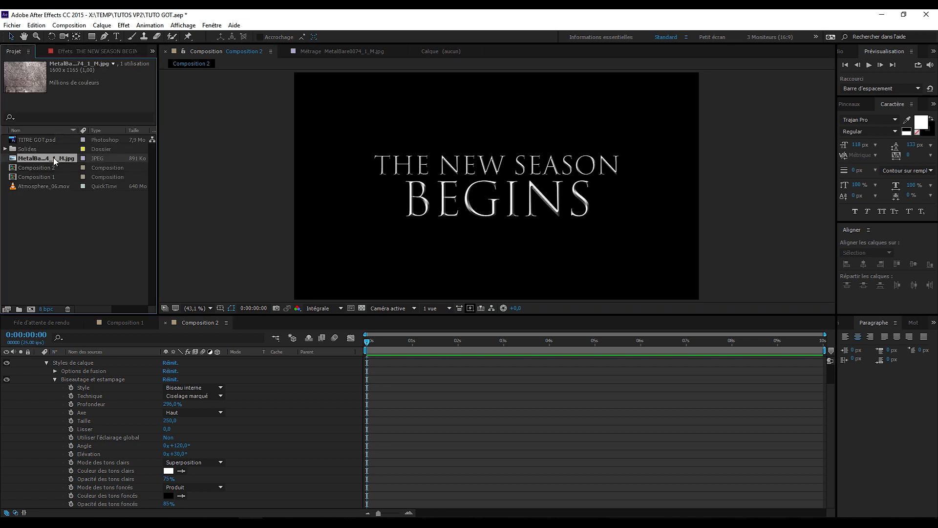
{"action": "left_click_drag", "start_coordinate": [39, 161], "coordinate": [496, 188]}
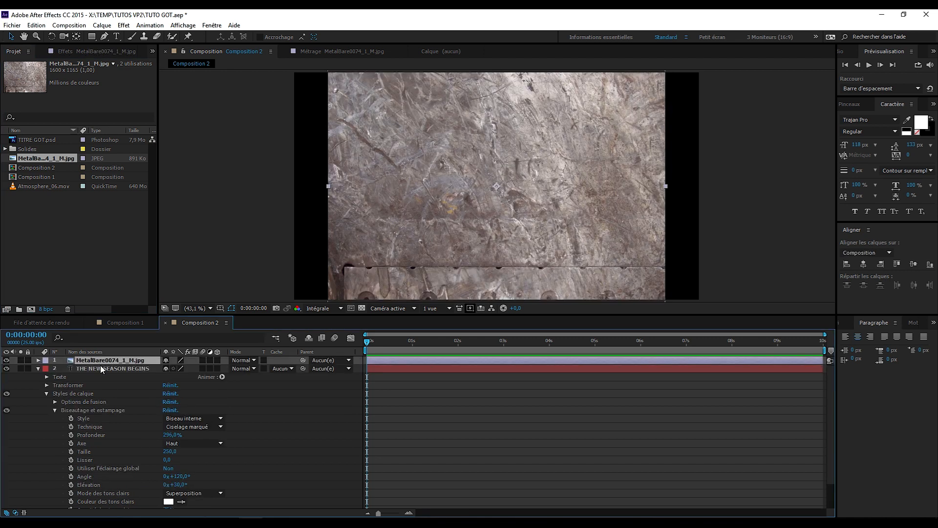
{"action": "left_click", "coordinate": [38, 369]}
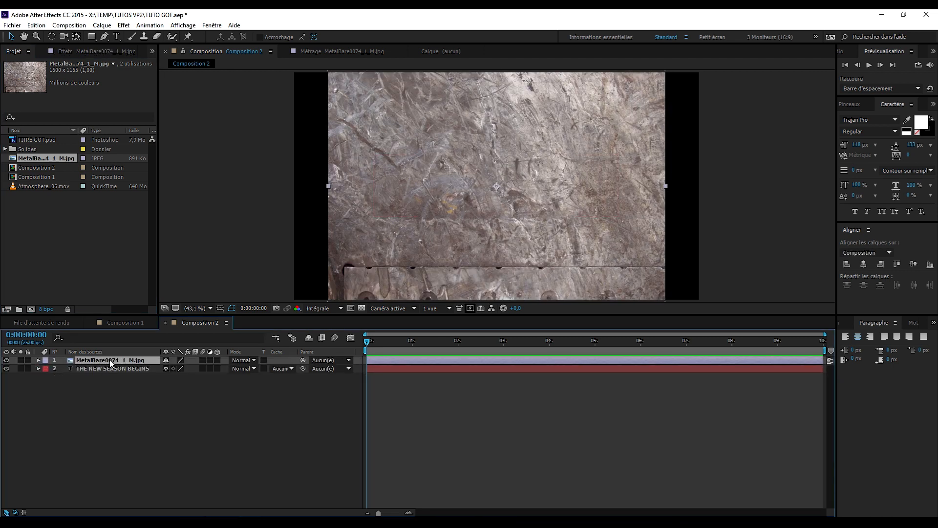
{"action": "left_click_drag", "start_coordinate": [113, 359], "coordinate": [109, 385]}
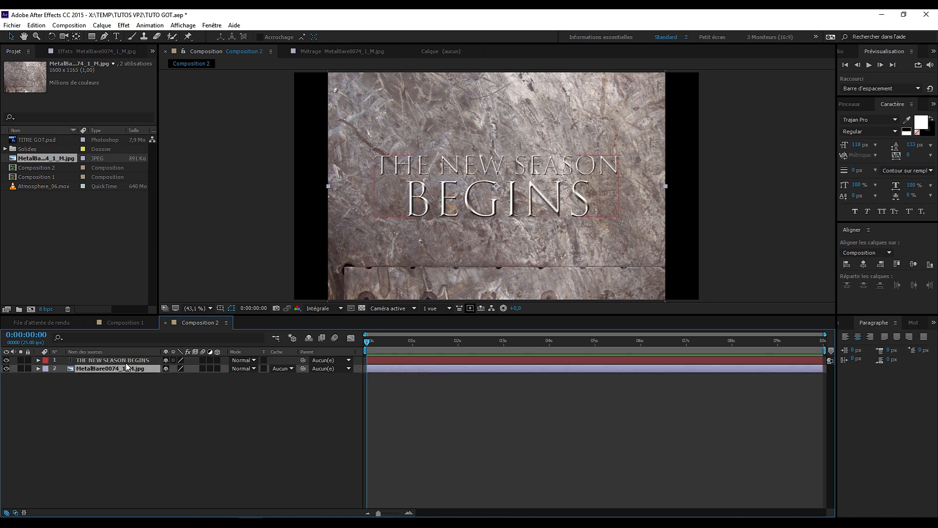
Check in the timeline's column list whether the Modes column is enabled.
{"action": "right_click", "coordinate": [280, 351]}
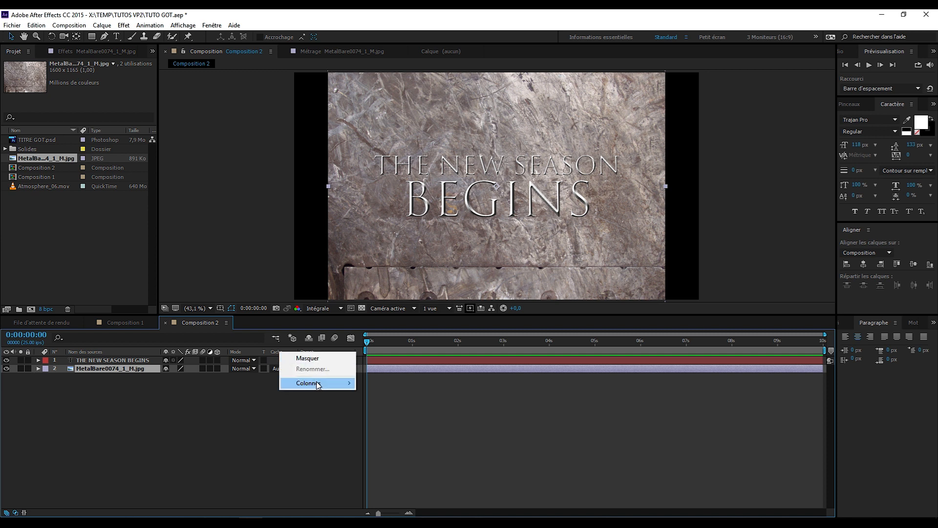
{"action": "mouse_move", "coordinate": [316, 387]}
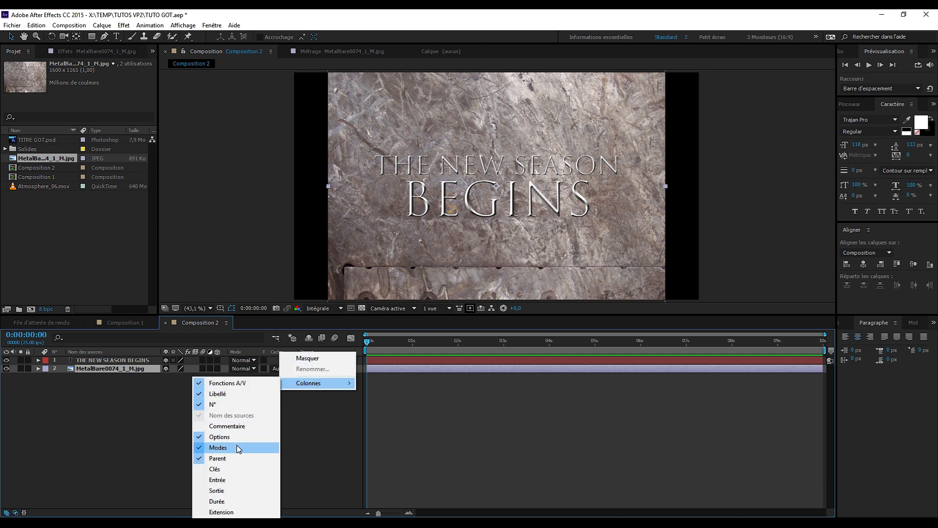
{"action": "left_click", "coordinate": [167, 442]}
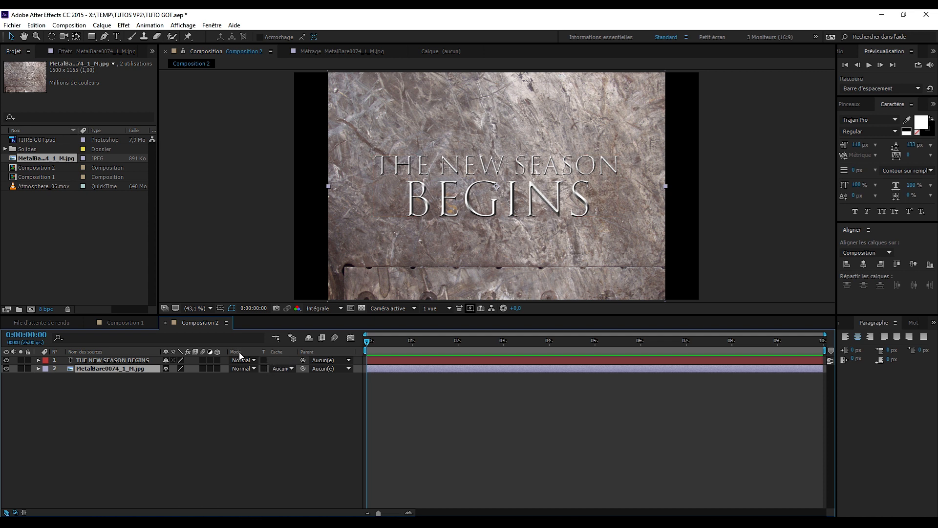
Set the metal texture's track matte to Luminance of THE NEW SEASON BEGINS.
{"action": "left_click", "coordinate": [283, 368]}
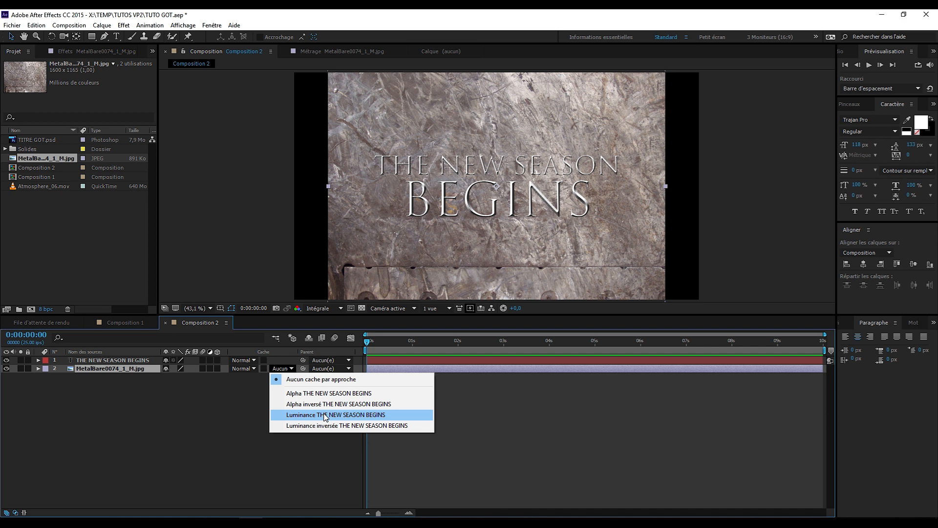
{"action": "left_click", "coordinate": [110, 360]}
{"action": "left_click", "coordinate": [129, 369]}
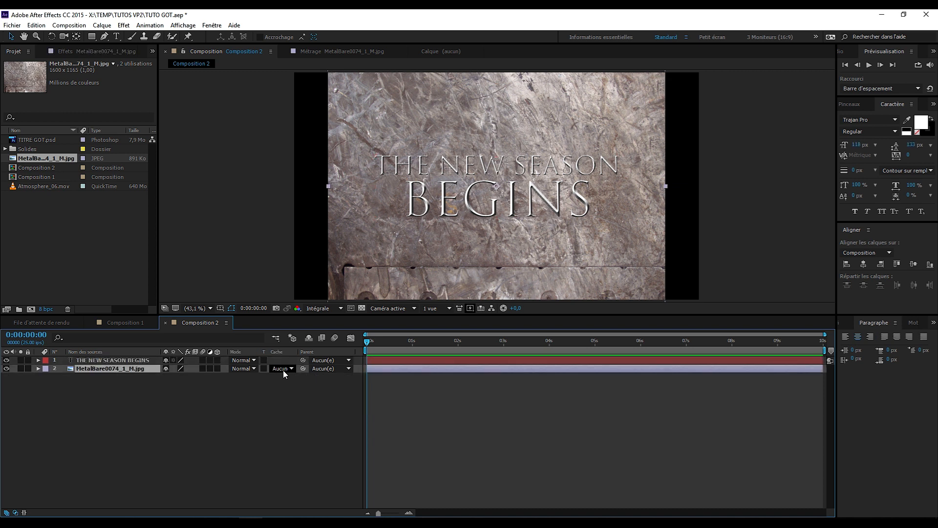
{"action": "scroll", "coordinate": [485, 207], "scroll_direction": "up", "scroll_amount": 5}
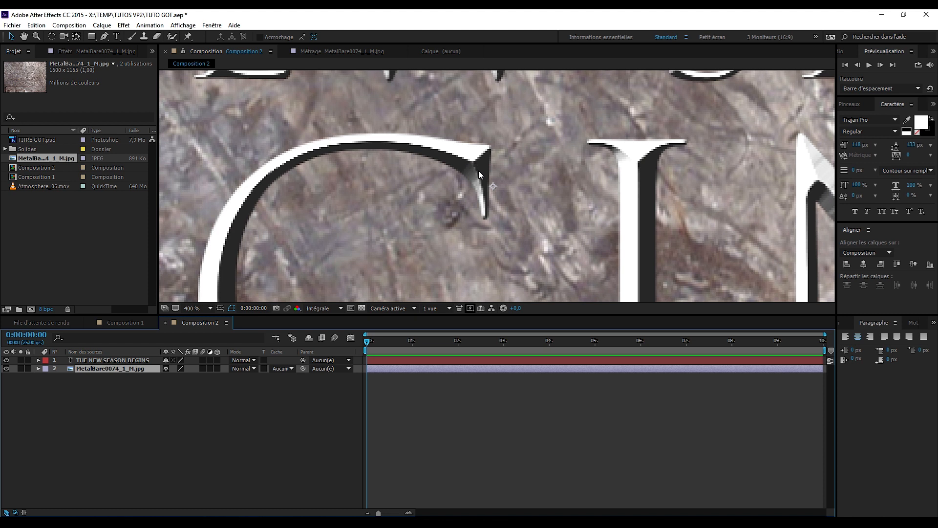
{"action": "left_click", "coordinate": [288, 370]}
{"action": "left_click", "coordinate": [313, 414]}
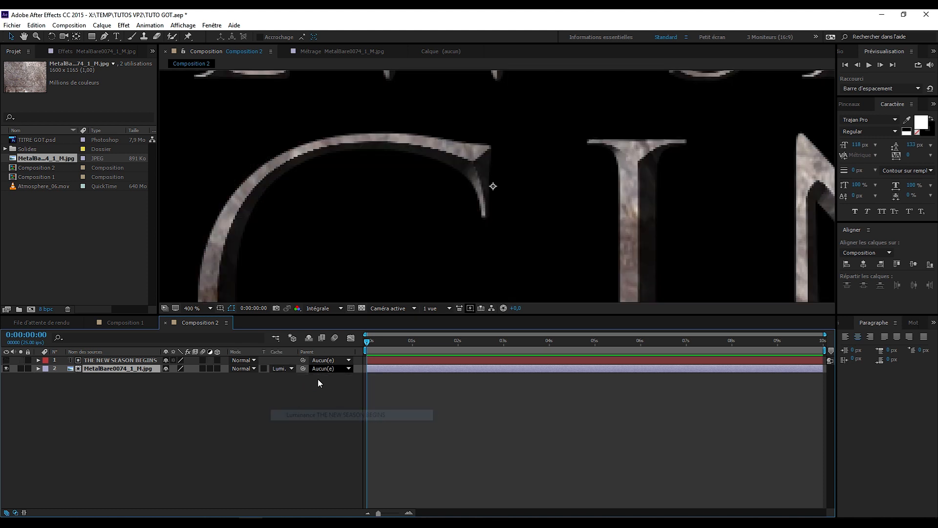
{"action": "scroll", "coordinate": [374, 228], "scroll_direction": "down", "scroll_amount": 3}
{"action": "scroll", "coordinate": [403, 215], "scroll_direction": "up", "scroll_amount": 1}
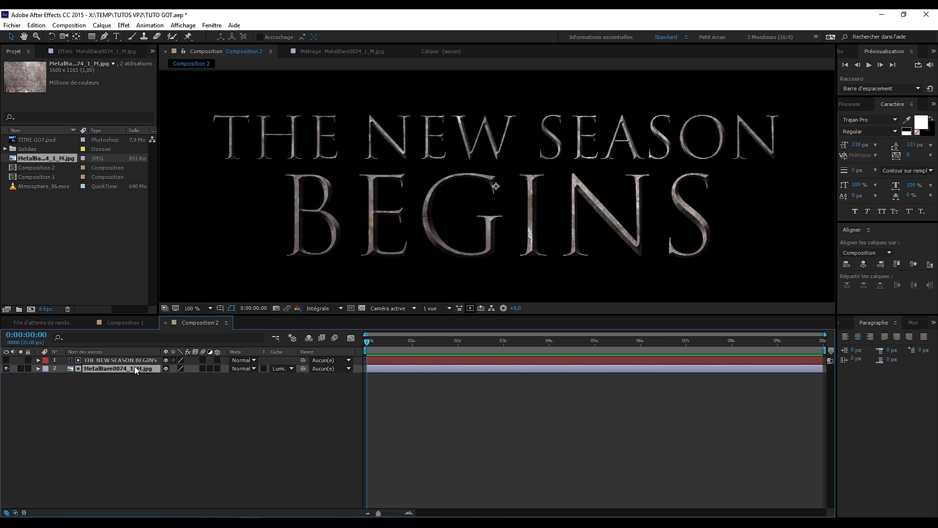
Scale the metal texture down to just wider than the title and shift it slightly downward over the letters.
{"action": "scroll", "coordinate": [413, 238], "scroll_direction": "down", "scroll_amount": 1}
{"action": "left_click_drag", "start_coordinate": [561, 215], "coordinate": [593, 203]}
{"action": "left_click_drag", "start_coordinate": [692, 189], "coordinate": [647, 193]}
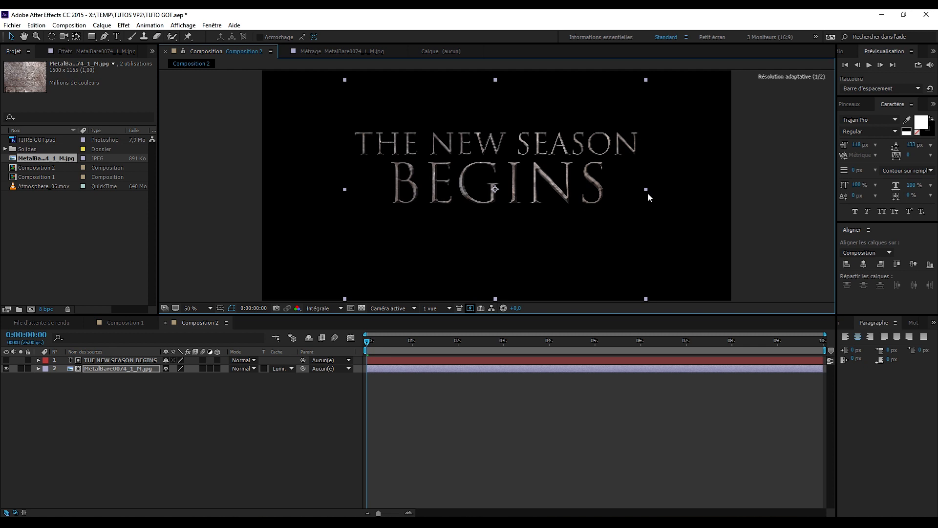
{"action": "left_click_drag", "start_coordinate": [587, 159], "coordinate": [504, 273]}
Examine the metal texture on the letters of NEW SEASON and on the whole title.
{"action": "scroll", "coordinate": [577, 154], "scroll_direction": "up", "scroll_amount": 2}
{"action": "key", "text": "space"}
{"action": "scroll", "coordinate": [480, 200], "scroll_direction": "up", "scroll_amount": 2}
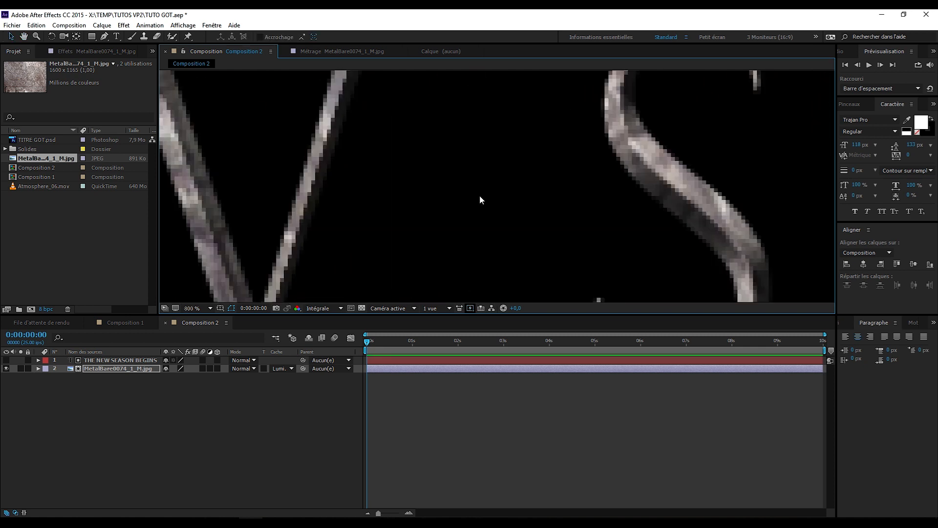
{"action": "scroll", "coordinate": [418, 197], "scroll_direction": "down", "scroll_amount": 3}
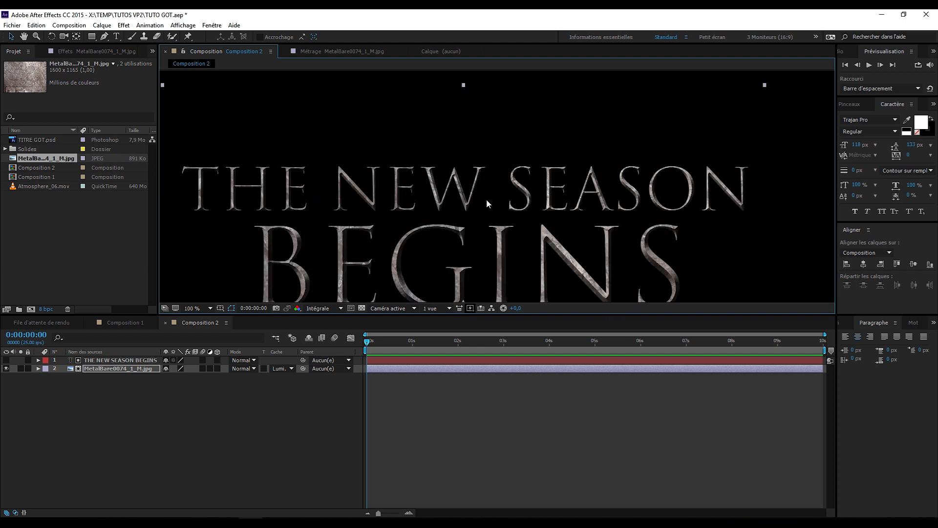
{"action": "key", "text": "period"}
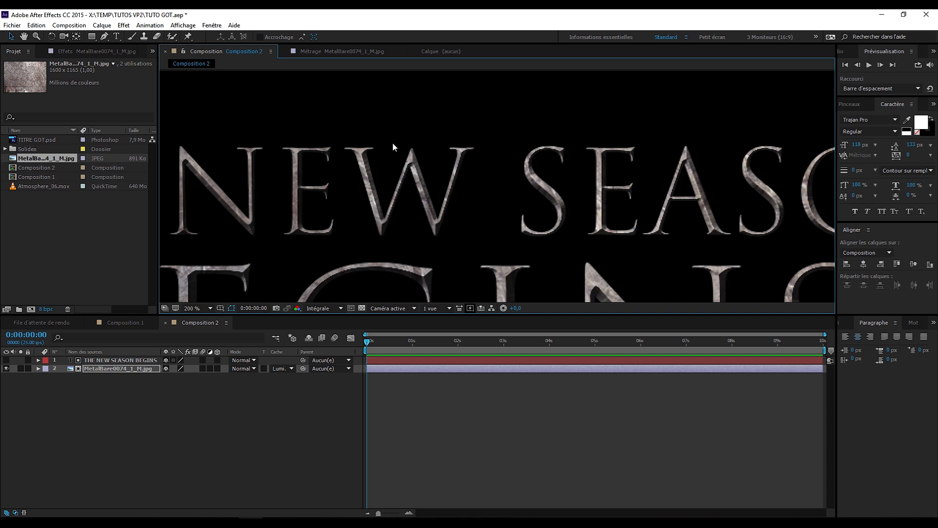
{"action": "left_click_drag", "start_coordinate": [628, 207], "coordinate": [327, 187]}
{"action": "scroll", "coordinate": [531, 182], "scroll_direction": "up", "scroll_amount": 1}
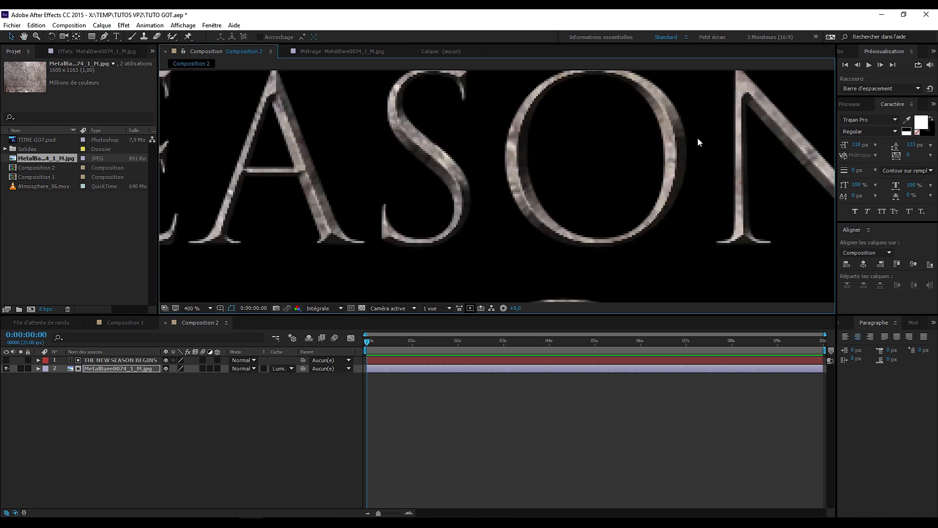
{"action": "scroll", "coordinate": [591, 181], "scroll_direction": "down", "scroll_amount": 2}
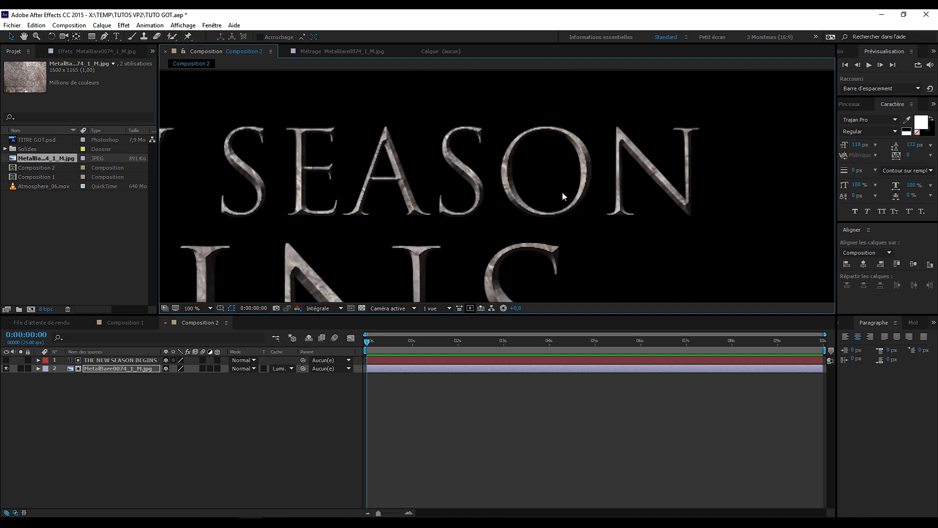
{"action": "left_click_drag", "start_coordinate": [466, 211], "coordinate": [591, 200]}
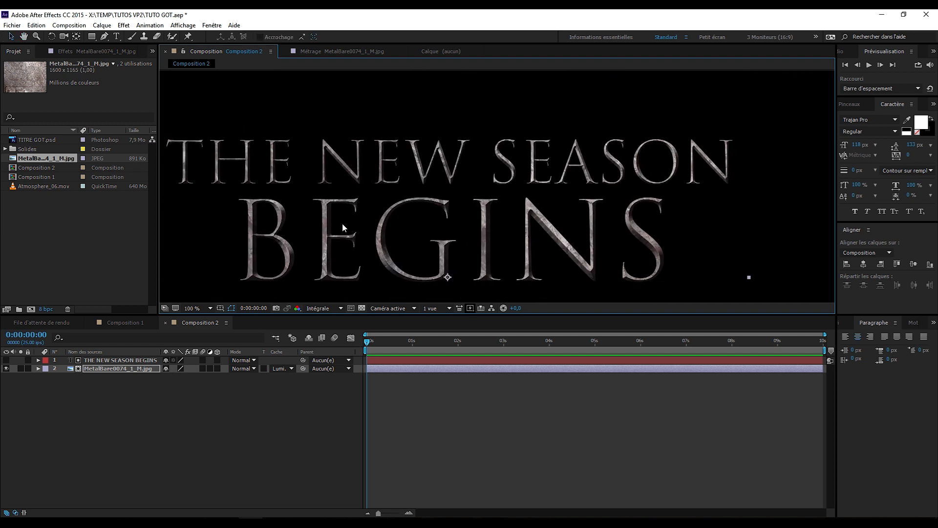
{"action": "scroll", "coordinate": [344, 227], "scroll_direction": "down", "scroll_amount": 1}
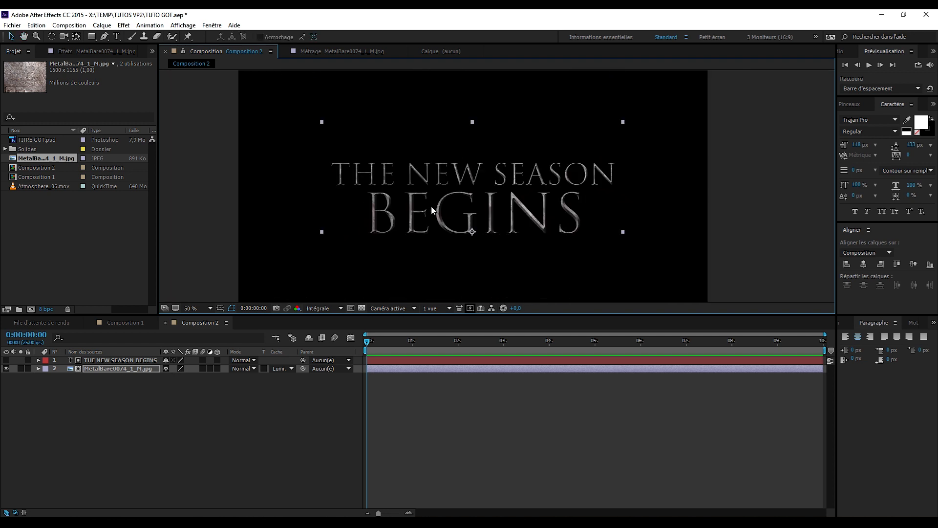
Deselect the texture, show and hide the transparency grid, and inspect the textured letters of BEGINS.
{"action": "left_click", "coordinate": [735, 189]}
{"action": "scroll", "coordinate": [481, 212], "scroll_direction": "up", "scroll_amount": 1}
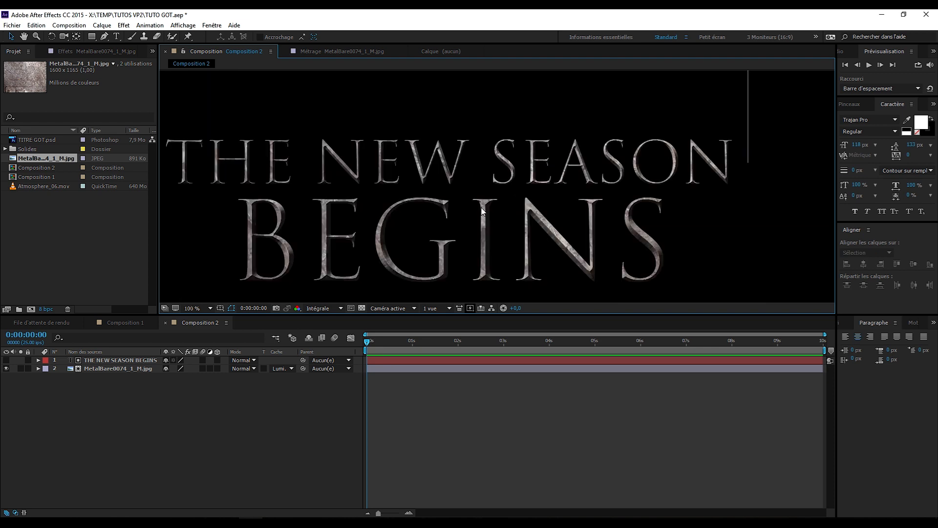
{"action": "left_click", "coordinate": [362, 308]}
{"action": "left_click", "coordinate": [362, 308]}
{"action": "scroll", "coordinate": [492, 210], "scroll_direction": "up", "scroll_amount": 1}
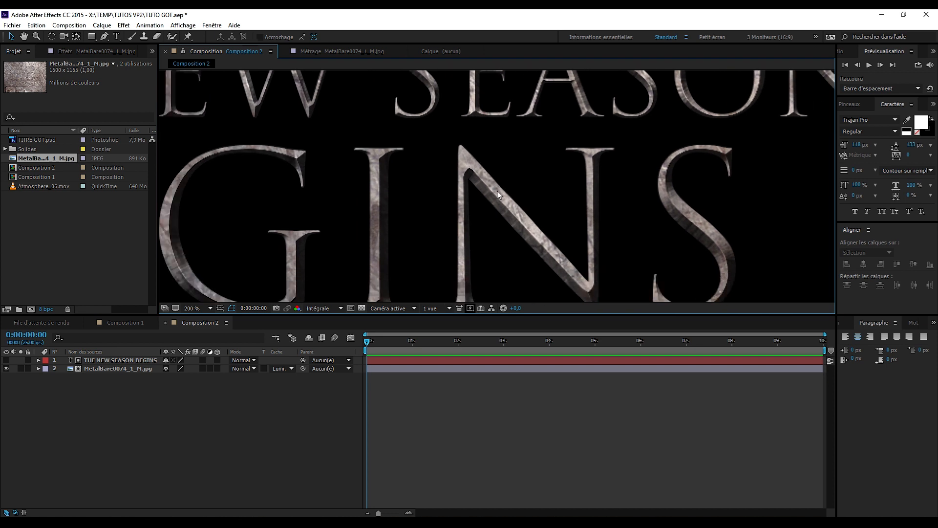
{"action": "scroll", "coordinate": [483, 199], "scroll_direction": "down", "scroll_amount": 1}
{"action": "left_click_drag", "start_coordinate": [404, 172], "coordinate": [527, 188]}
Rename the MetalBare0074_1_M.jpg layer as TEXTURE.
{"action": "left_click", "coordinate": [108, 362]}
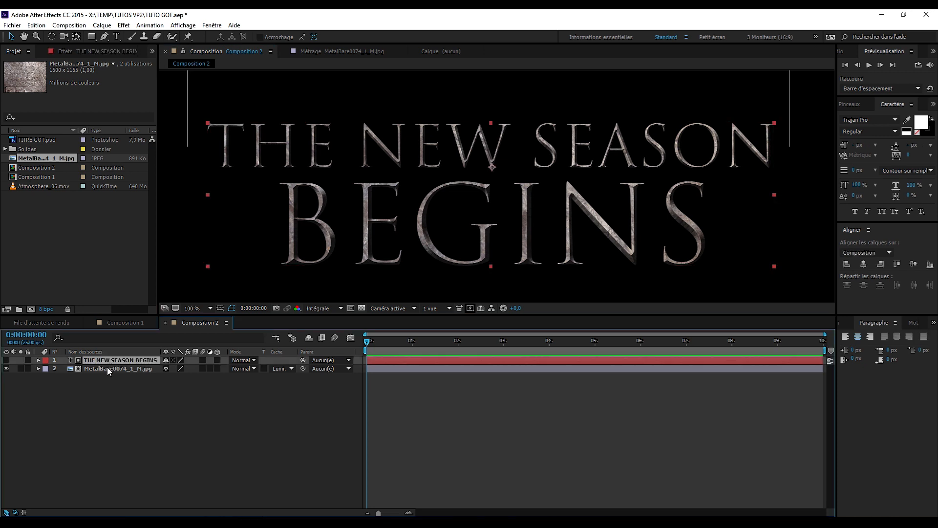
{"action": "left_click", "coordinate": [107, 368]}
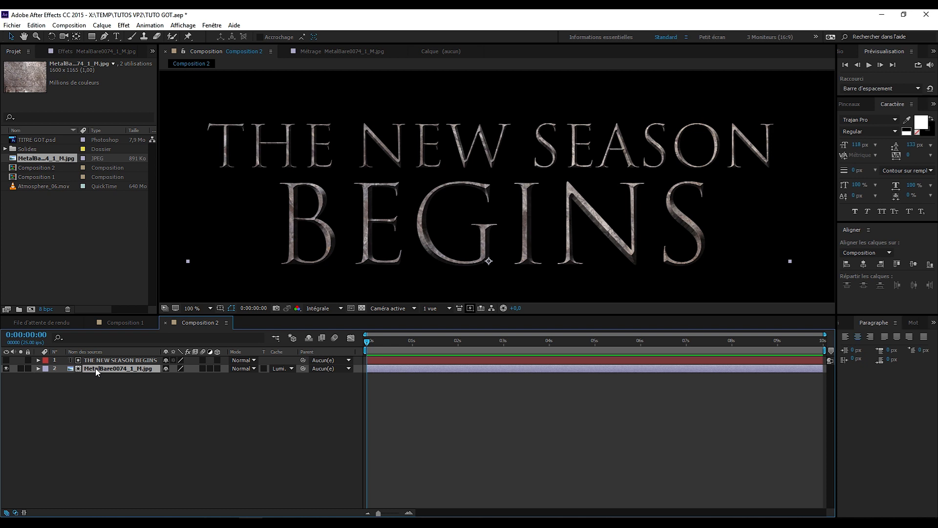
{"action": "key", "text": "Return"}
{"action": "type", "text": "TEXTURE"}
{"action": "key", "text": "Return"}
Apply the Courbes color-correction effect to the TEXTURE layer, keeping its channel set to RVB.
{"action": "left_click", "coordinate": [124, 25]}
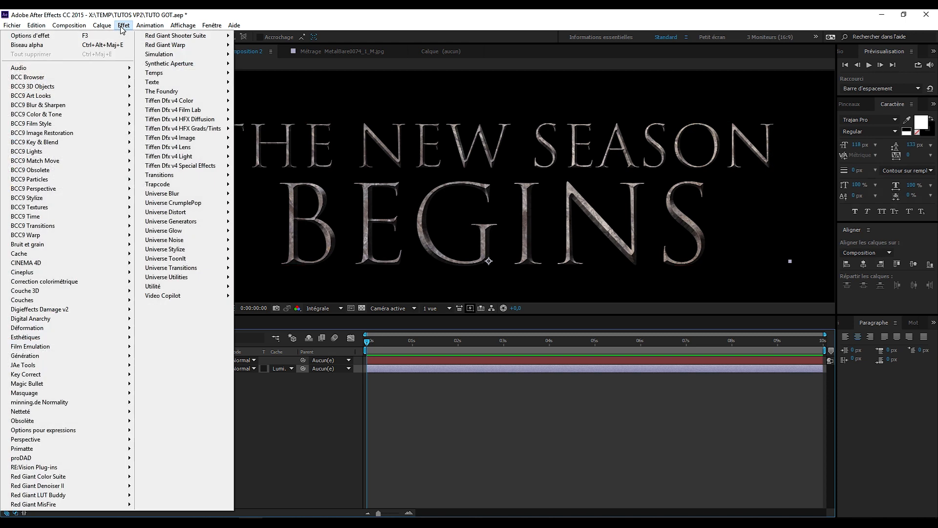
{"action": "mouse_move", "coordinate": [72, 282]}
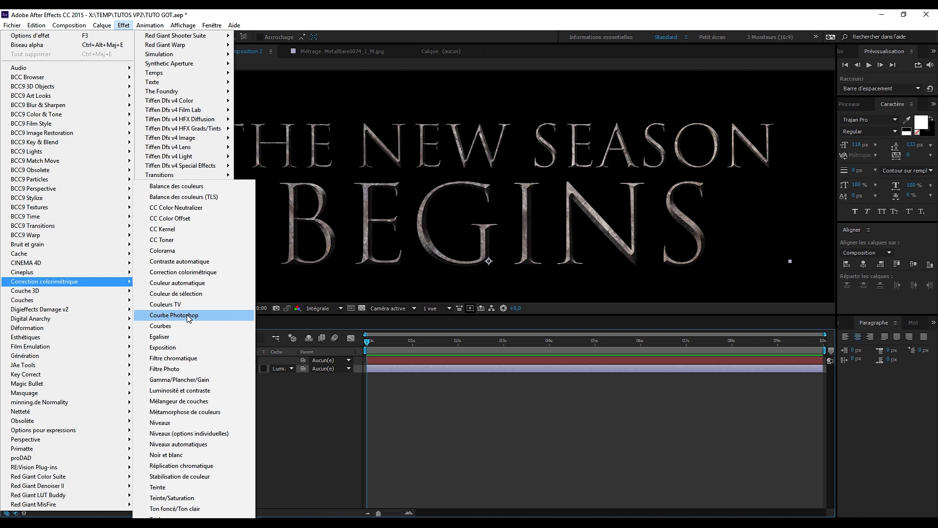
{"action": "left_click", "coordinate": [188, 330]}
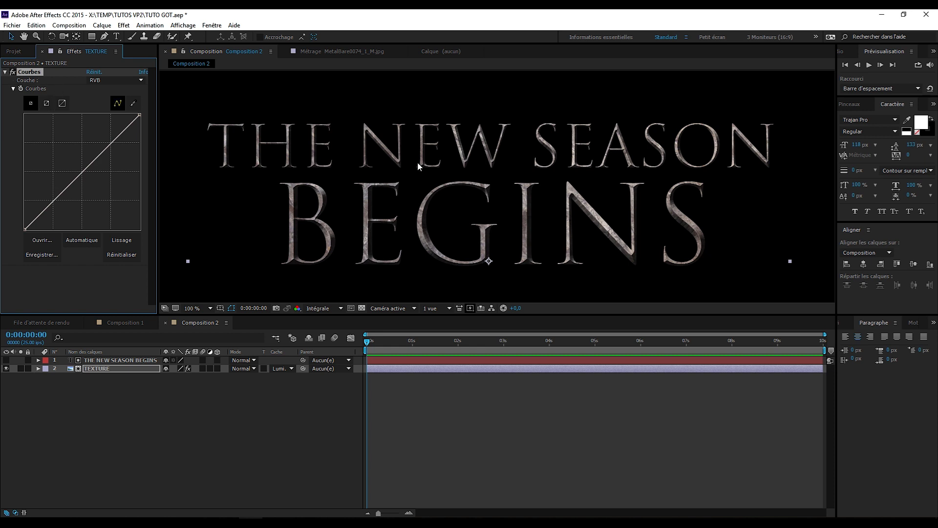
{"action": "left_click", "coordinate": [101, 83]}
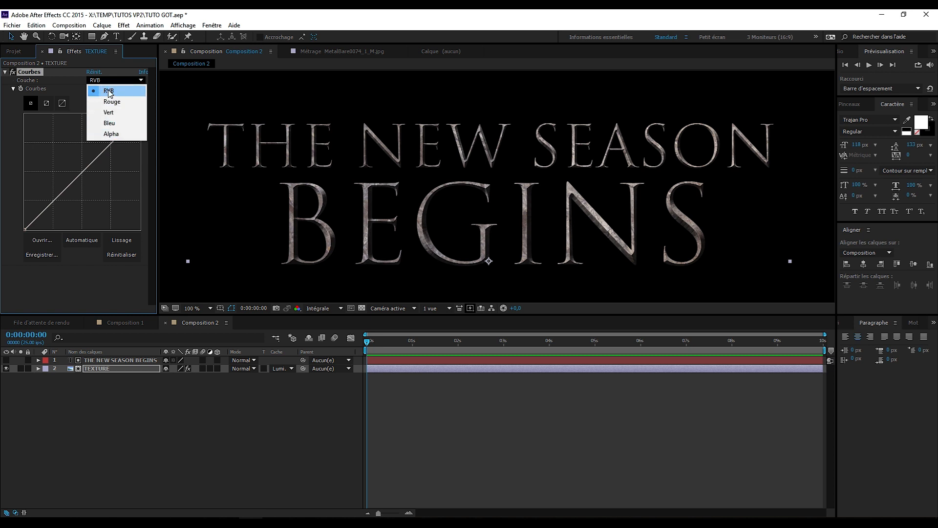
{"action": "left_click", "coordinate": [75, 87]}
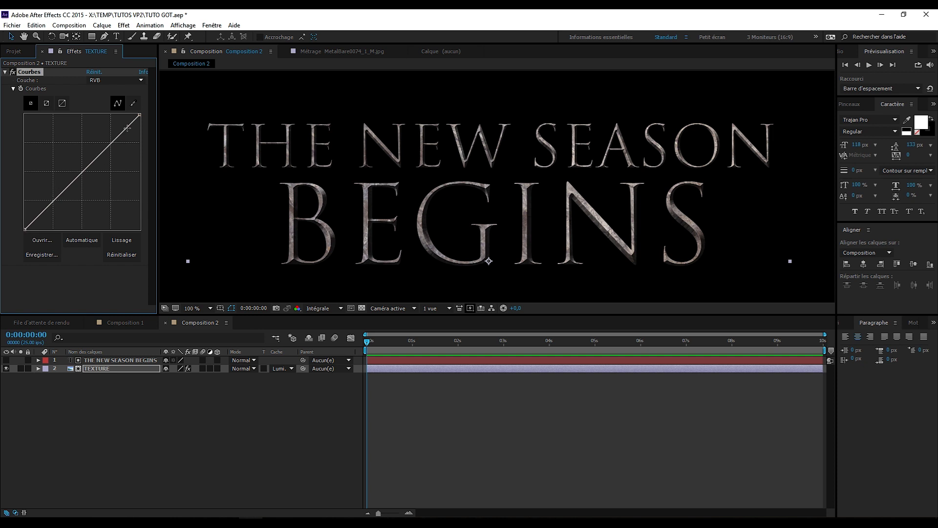
{"action": "left_click_drag", "start_coordinate": [139, 114], "coordinate": [188, 265]}
{"action": "left_click_drag", "start_coordinate": [25, 228], "coordinate": [25, 143]}
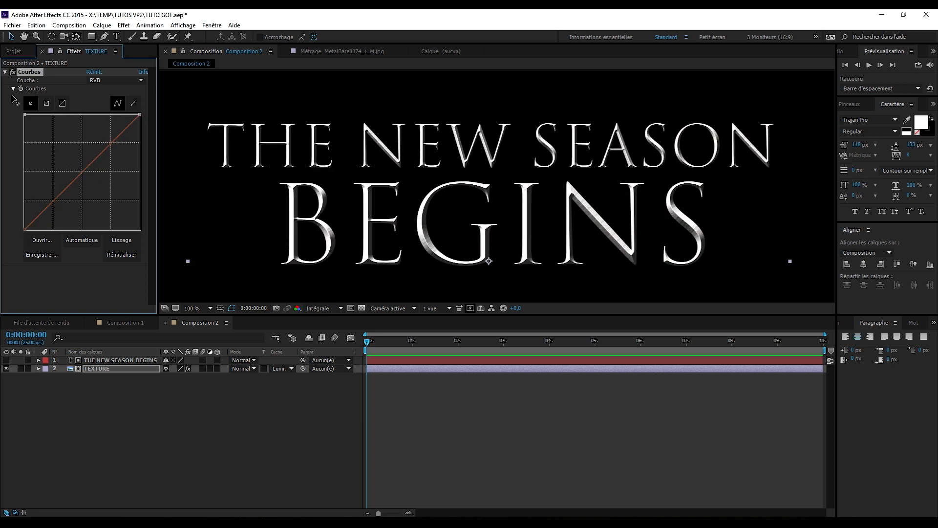
{"action": "key", "text": "ctrl+z"}
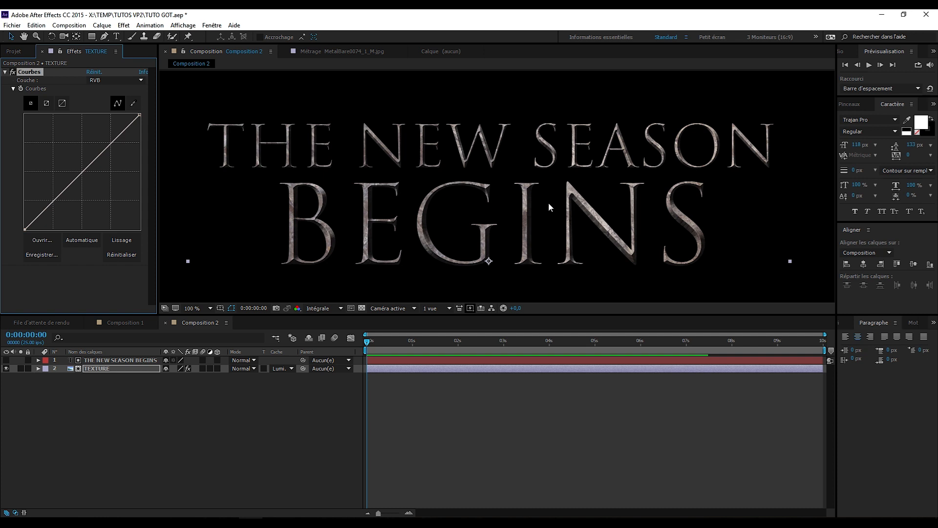
Shape the texture's RVB curve for more contrast by lowering the darker midtones and shifting the white point inward.
{"action": "scroll", "coordinate": [548, 206], "scroll_direction": "up", "scroll_amount": 1}
{"action": "left_click_drag", "start_coordinate": [498, 146], "coordinate": [501, 190]}
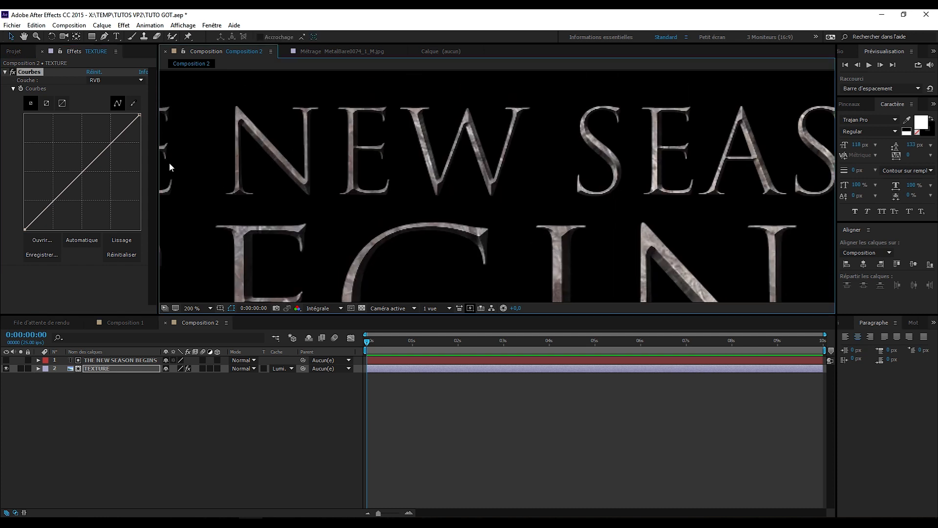
{"action": "mouse_move", "coordinate": [70, 185]}
{"action": "left_mouse_down"}
{"action": "mouse_move", "coordinate": [83, 192]}
{"action": "mouse_move", "coordinate": [74, 186]}
{"action": "left_mouse_up"}
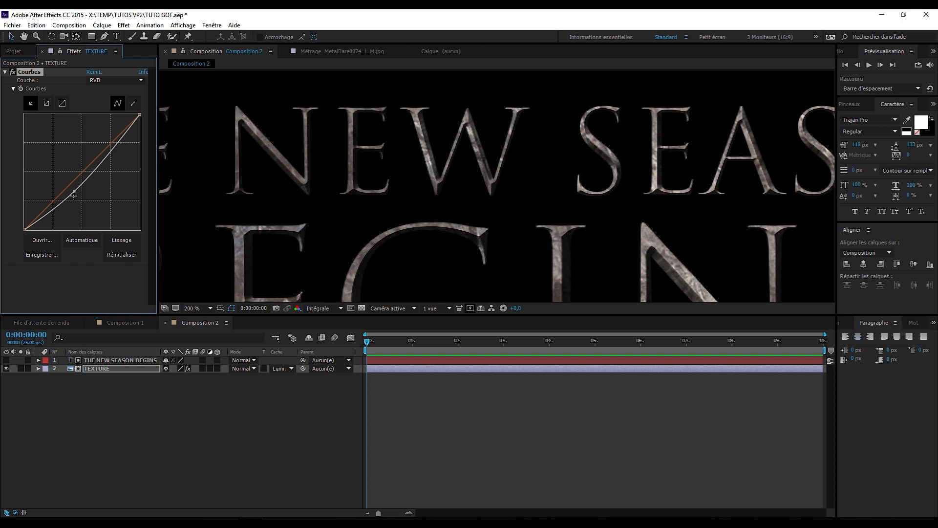
{"action": "left_click_drag", "start_coordinate": [139, 115], "coordinate": [124, 111]}
Compare the letters of BEGINS with the Courbes effect switched off and on.
{"action": "scroll", "coordinate": [502, 185], "scroll_direction": "down", "scroll_amount": 2}
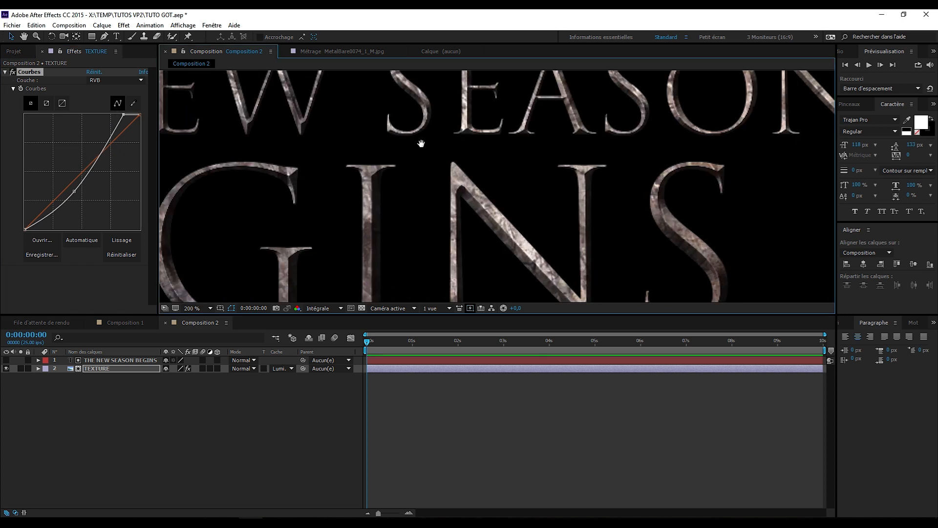
{"action": "left_click_drag", "start_coordinate": [491, 198], "coordinate": [543, 193]}
{"action": "left_click", "coordinate": [13, 72]}
{"action": "left_click", "coordinate": [13, 73]}
{"action": "left_click", "coordinate": [13, 72]}
{"action": "left_click", "coordinate": [13, 72]}
Inspect the letter edges up close and lower the darker-midtone point of the texture's RVB curve slightly further.
{"action": "scroll", "coordinate": [581, 248], "scroll_direction": "up", "scroll_amount": 4}
{"action": "key", "text": "v"}
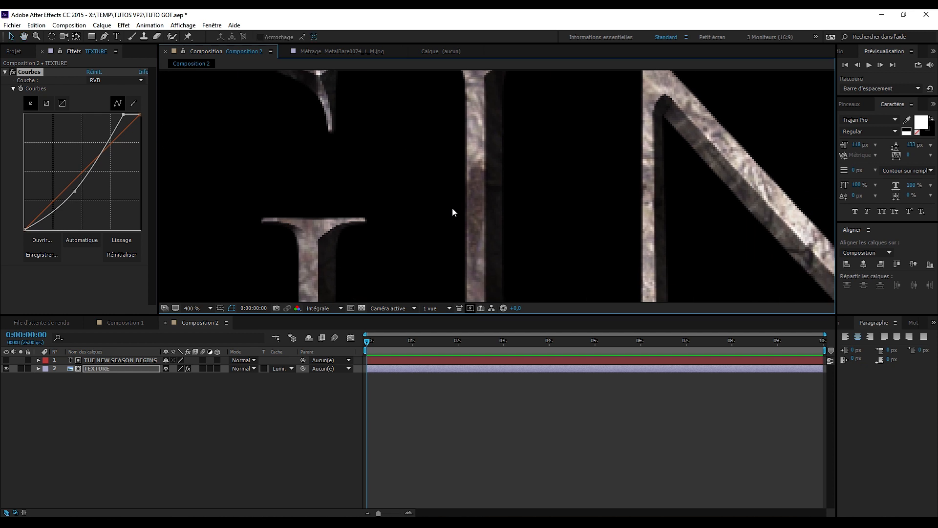
{"action": "scroll", "coordinate": [453, 212], "scroll_direction": "down", "scroll_amount": 2}
{"action": "mouse_move", "coordinate": [73, 192]}
{"action": "left_mouse_down"}
{"action": "mouse_move", "coordinate": [79, 202]}
{"action": "mouse_move", "coordinate": [71, 197]}
{"action": "left_mouse_up"}
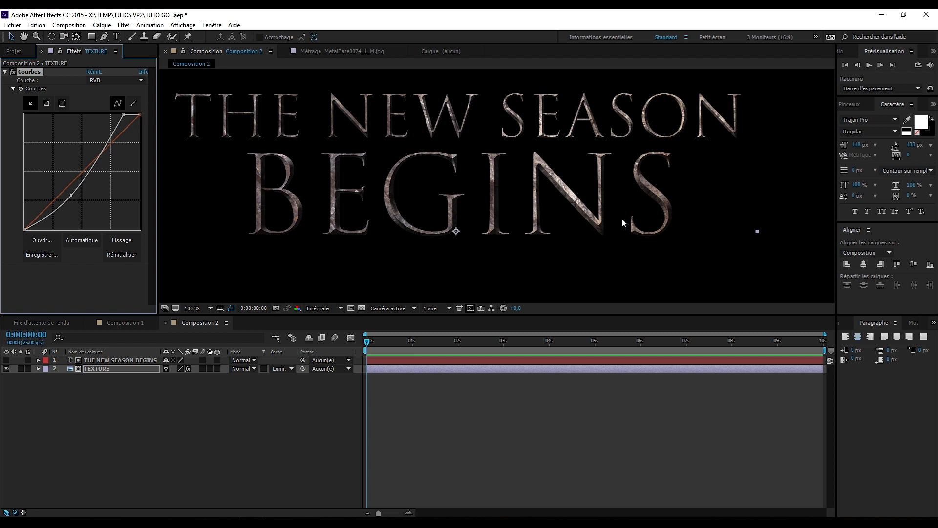
{"action": "left_click", "coordinate": [99, 80]}
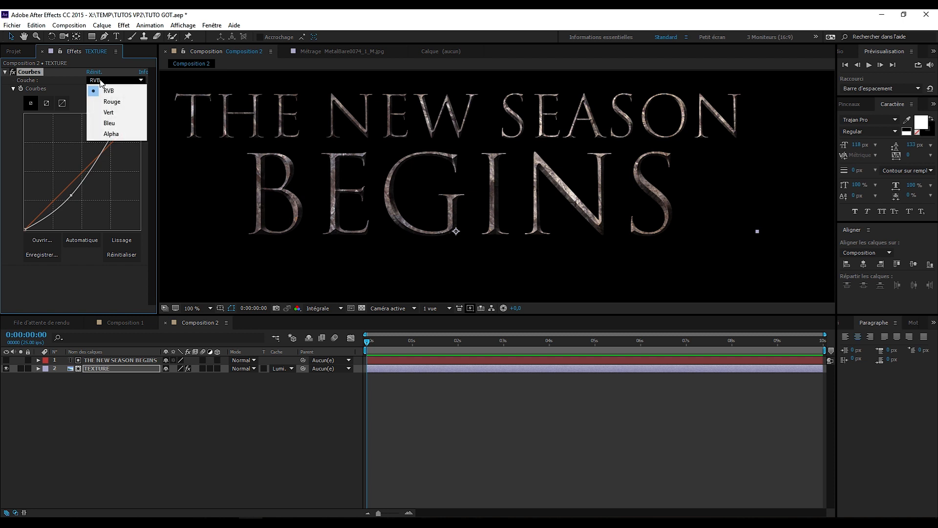
{"action": "left_click", "coordinate": [120, 125]}
{"action": "left_click_drag", "start_coordinate": [82, 176], "coordinate": [106, 99]}
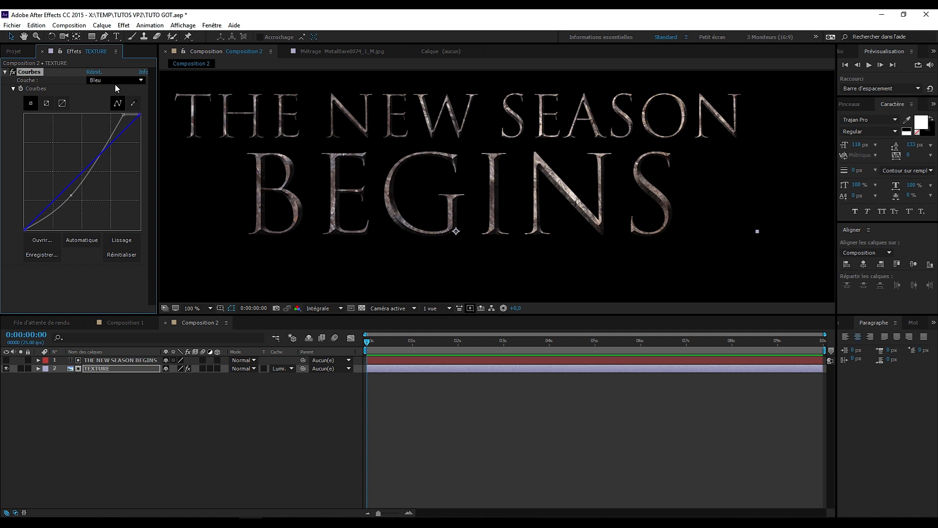
Lower the midtones of the texture's Rouge curve, and those of its Vert curve very slightly.
{"action": "left_click", "coordinate": [117, 80]}
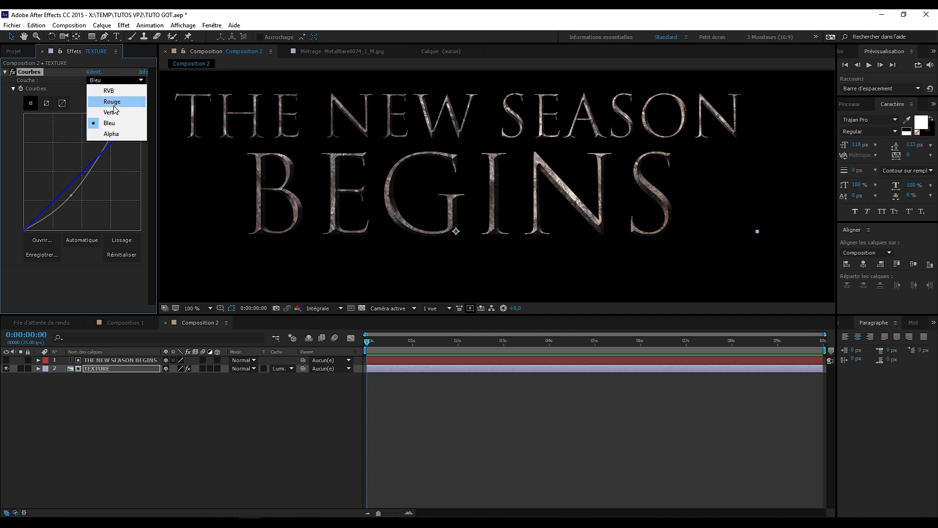
{"action": "left_click", "coordinate": [116, 101]}
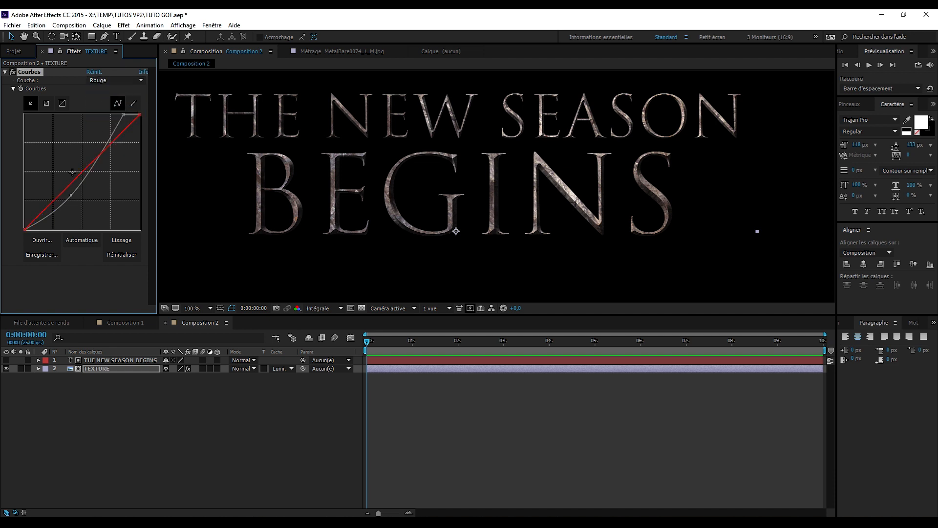
{"action": "left_click_drag", "start_coordinate": [81, 171], "coordinate": [87, 177]}
{"action": "left_click", "coordinate": [117, 80]}
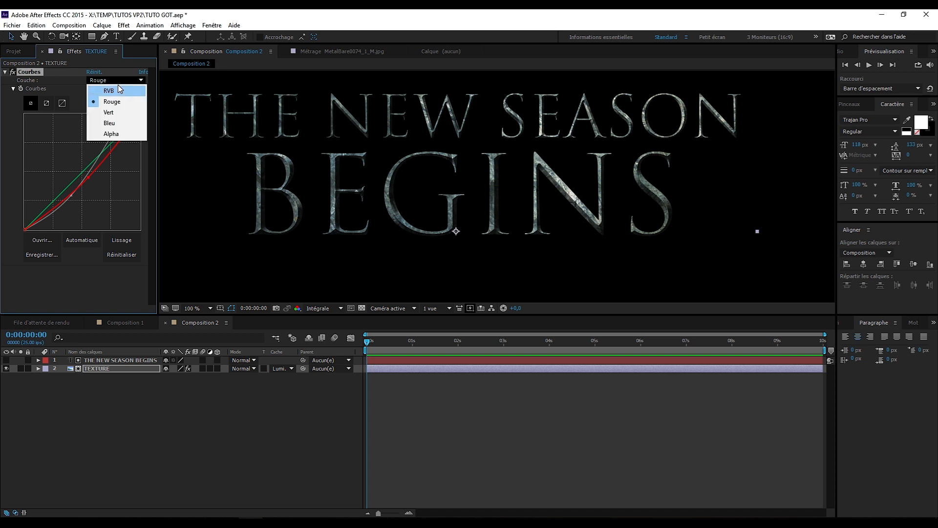
{"action": "left_click", "coordinate": [109, 114]}
{"action": "left_click_drag", "start_coordinate": [85, 171], "coordinate": [86, 172]}
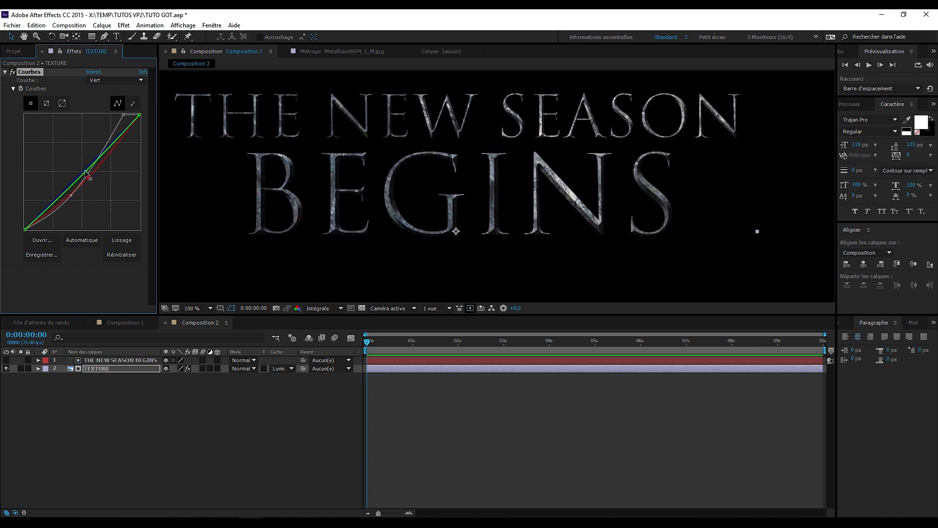
Check the tinted title and raise the midpoint of the texture's Rouge curve slightly.
{"action": "scroll", "coordinate": [412, 206], "scroll_direction": "up", "scroll_amount": 1}
{"action": "scroll", "coordinate": [412, 206], "scroll_direction": "down", "scroll_amount": 1}
{"action": "scroll", "coordinate": [418, 201], "scroll_direction": "down", "scroll_amount": 1}
{"action": "scroll", "coordinate": [423, 194], "scroll_direction": "up", "scroll_amount": 1}
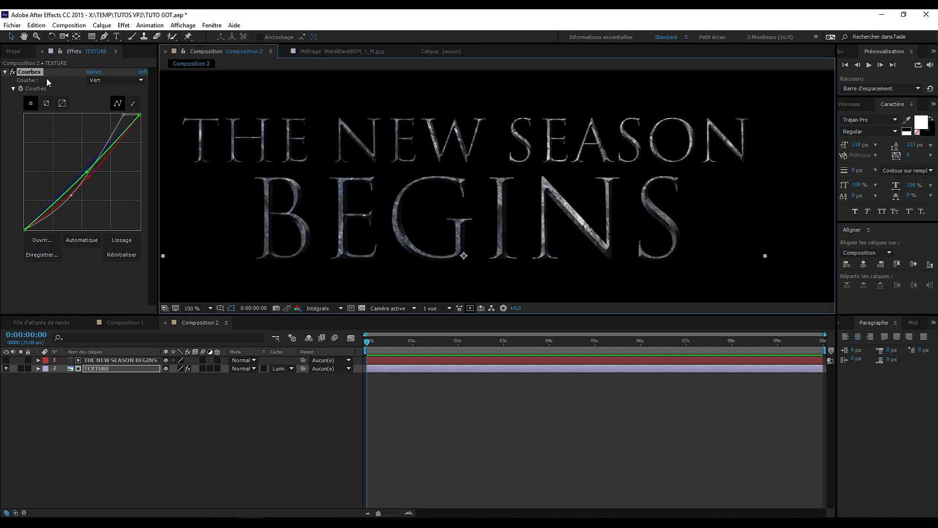
{"action": "left_click", "coordinate": [101, 80]}
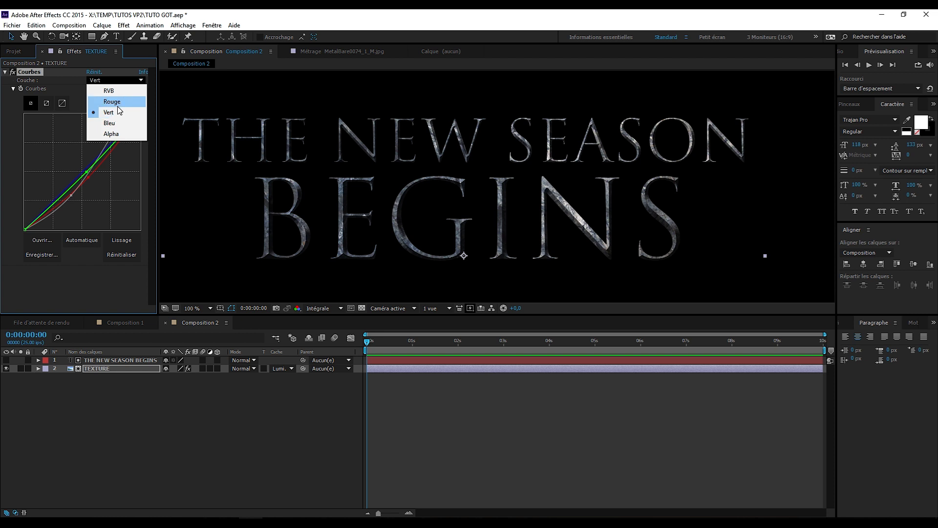
{"action": "left_click", "coordinate": [118, 106]}
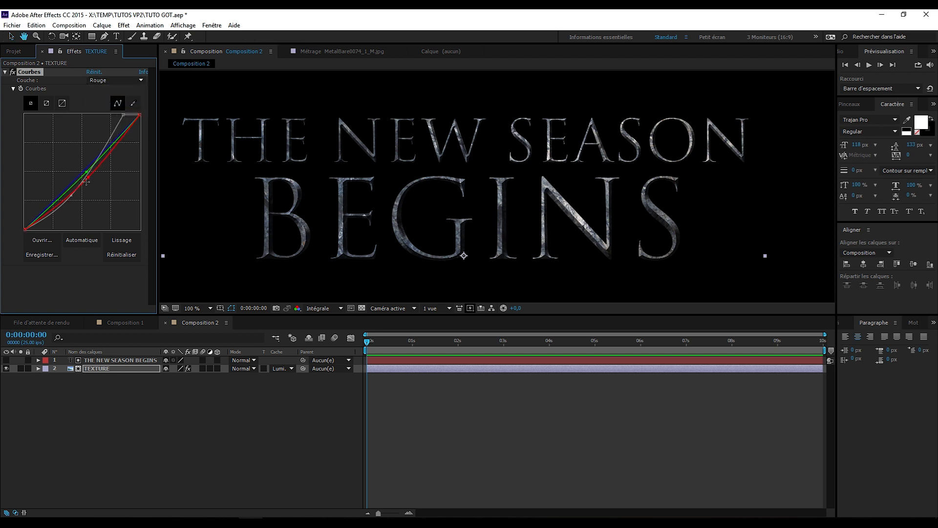
{"action": "left_click_drag", "start_coordinate": [89, 178], "coordinate": [86, 176]}
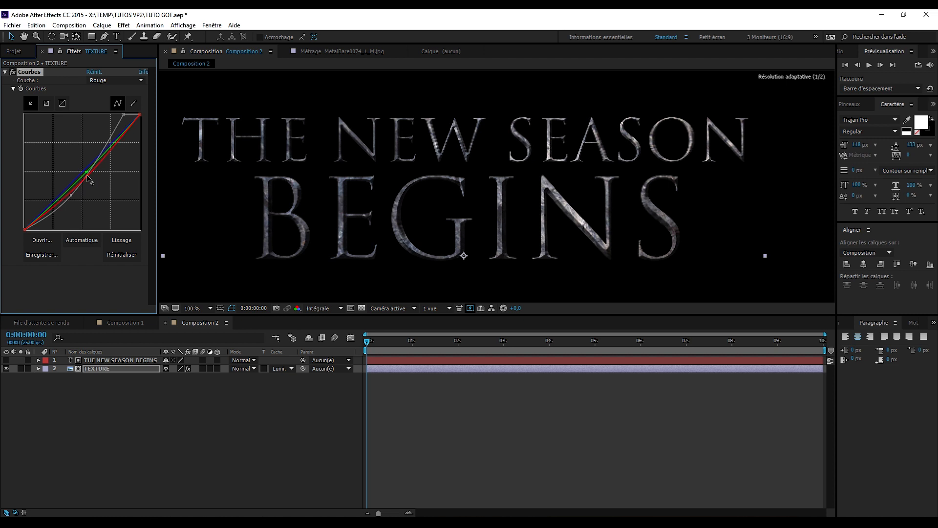
Compare the title with and without the Courbes correction, examine it at several magnifications, and deselect the TEXTURE layer.
{"action": "left_click", "coordinate": [13, 72]}
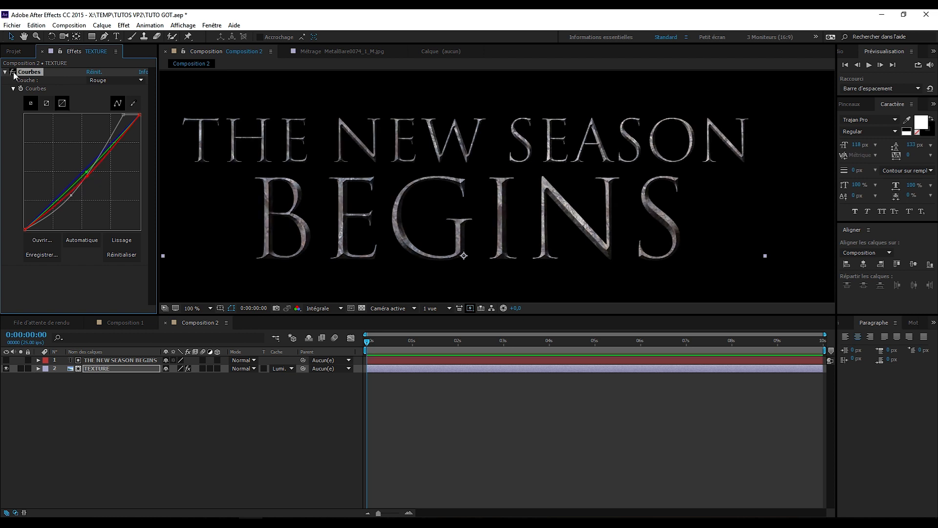
{"action": "left_click", "coordinate": [13, 73]}
{"action": "left_click", "coordinate": [13, 72]}
{"action": "scroll", "coordinate": [337, 219], "scroll_direction": "up", "scroll_amount": 1}
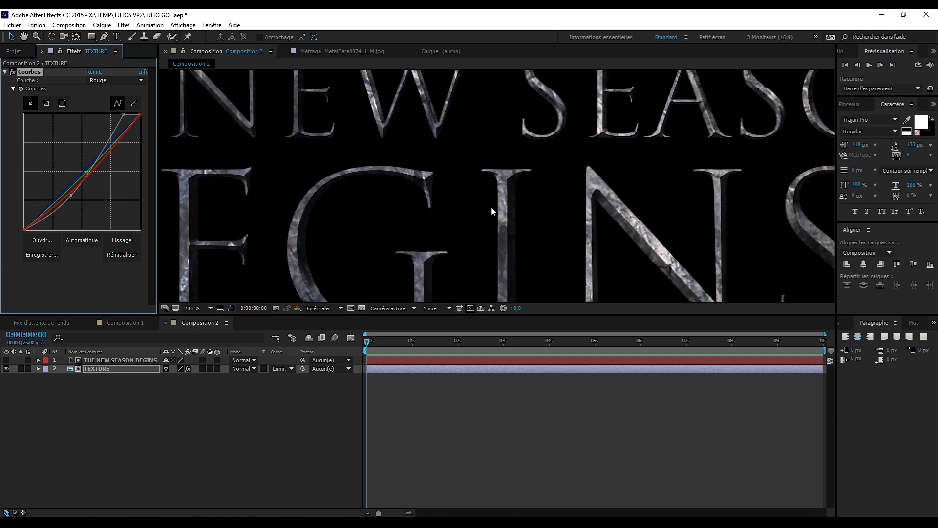
{"action": "scroll", "coordinate": [492, 211], "scroll_direction": "down", "scroll_amount": 4}
{"action": "left_click", "coordinate": [761, 178]}
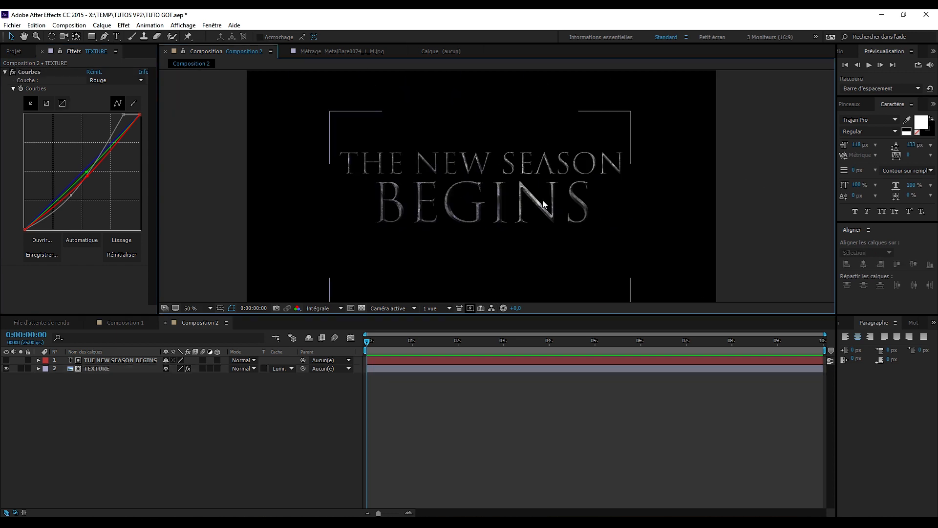
Preview the Atmosphere_06.mov smoke footage, set its in point at 0:00:10:07, and scrub through the remaining section.
{"action": "left_click", "coordinate": [21, 52]}
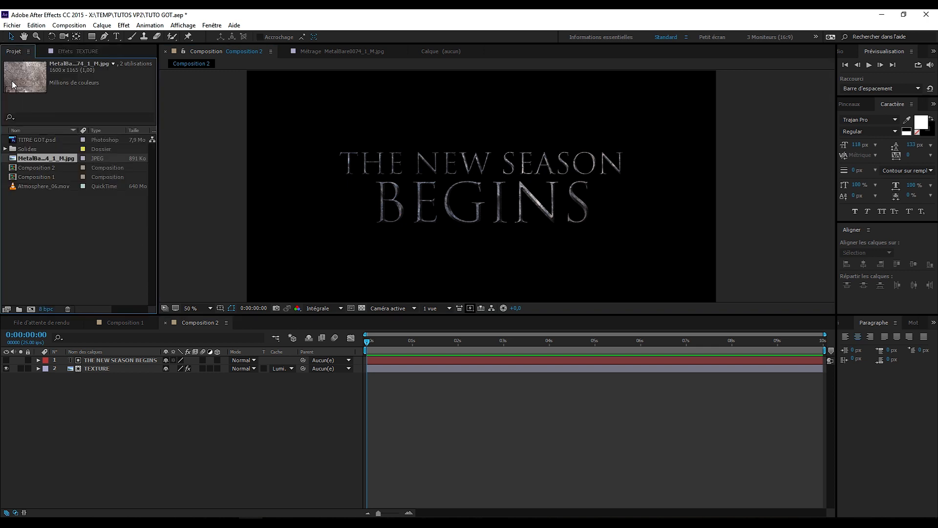
{"action": "left_click", "coordinate": [51, 186]}
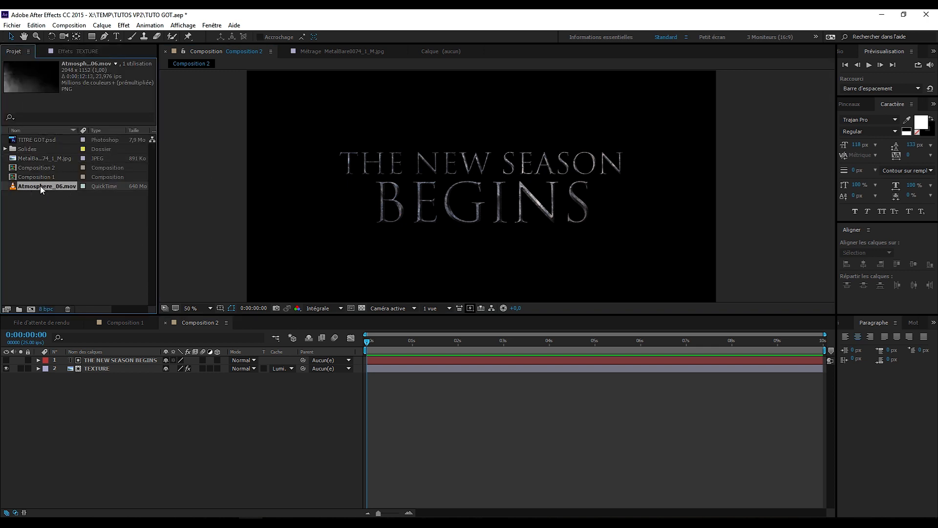
{"action": "double_click", "coordinate": [47, 186]}
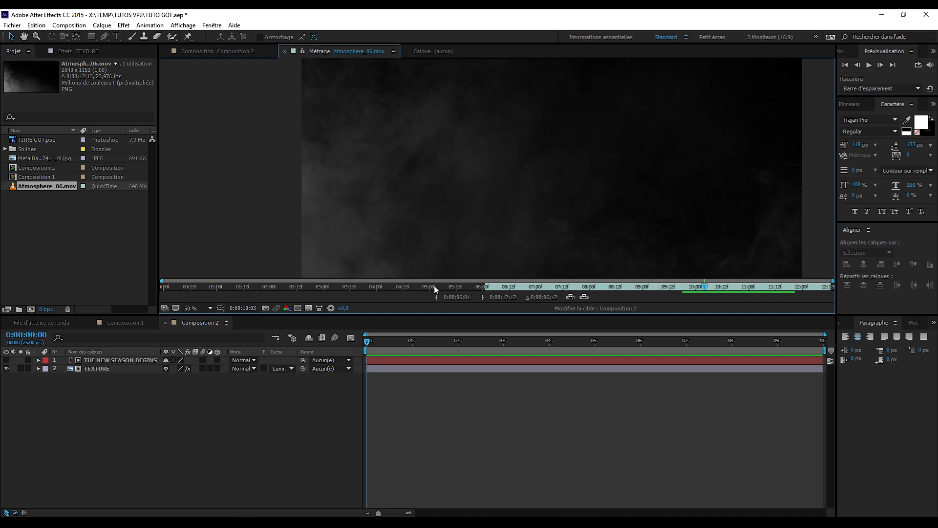
{"action": "left_click_drag", "start_coordinate": [495, 288], "coordinate": [691, 297]}
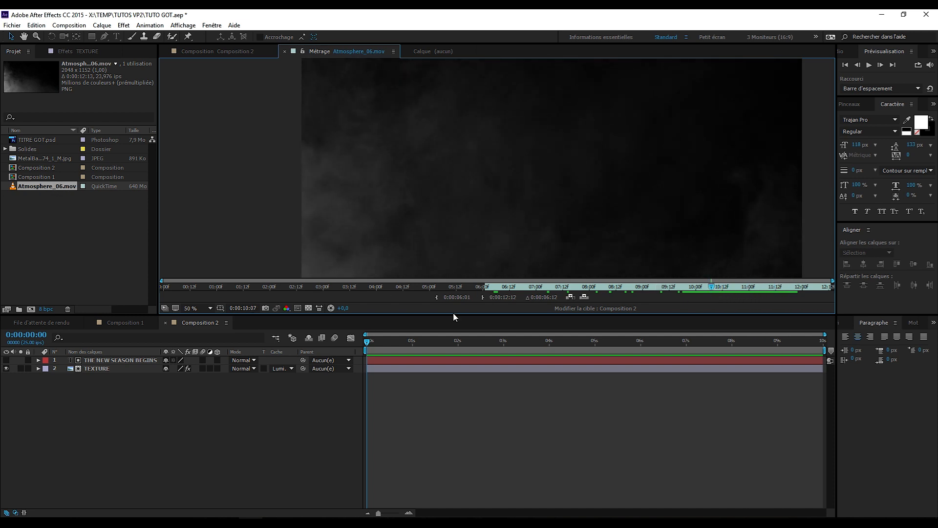
{"action": "left_click", "coordinate": [437, 298]}
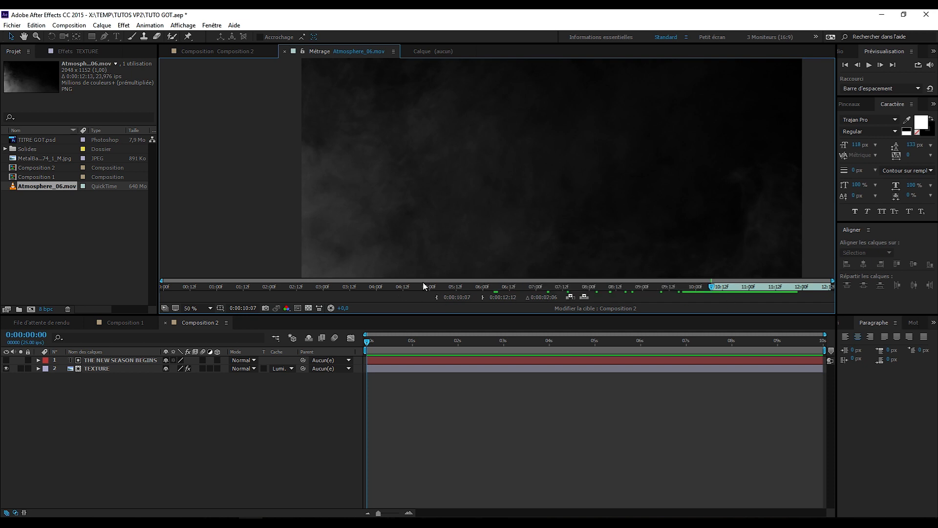
{"action": "left_click_drag", "start_coordinate": [712, 287], "coordinate": [766, 303]}
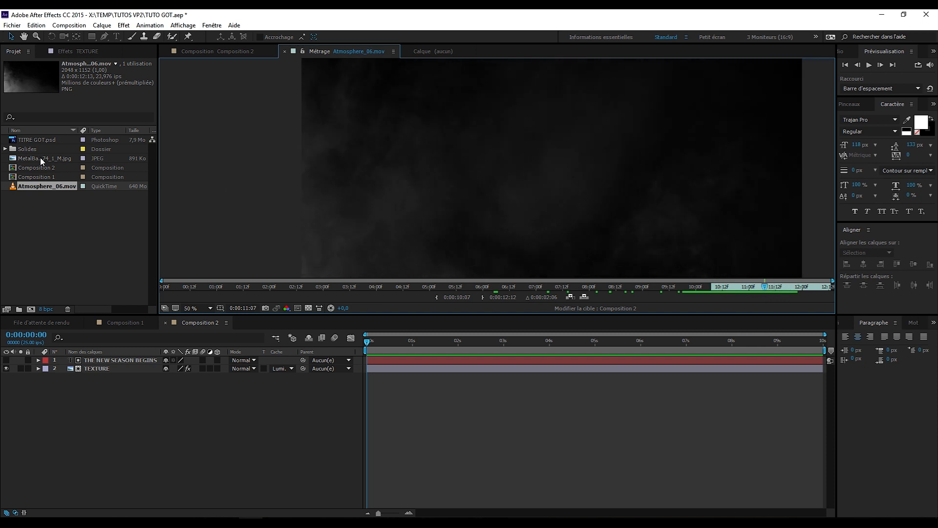
Add Atmosphere_06.mov to Composition 2 beneath the TEXTURE layer and scale it down slightly, still wider than the frame.
{"action": "left_click_drag", "start_coordinate": [39, 187], "coordinate": [108, 395]}
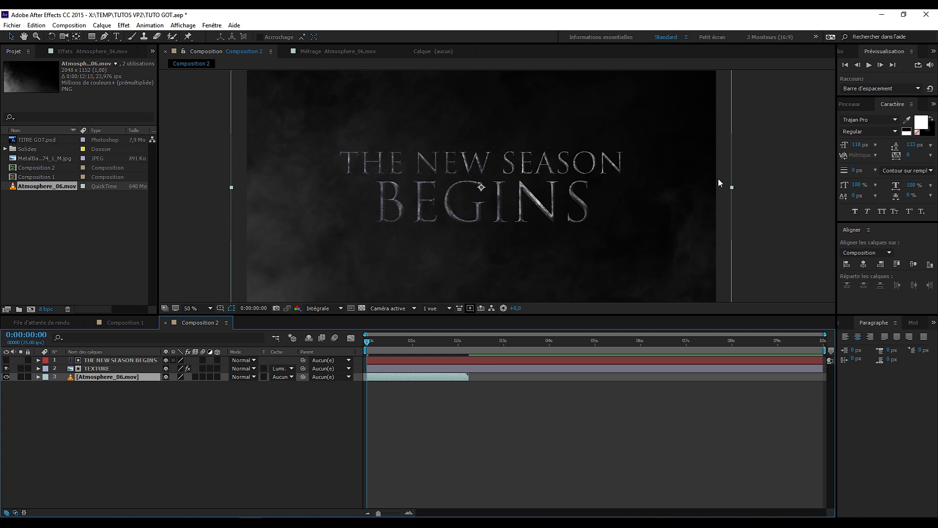
{"action": "left_click_drag", "start_coordinate": [734, 191], "coordinate": [726, 187]}
{"action": "left_click", "coordinate": [104, 379]}
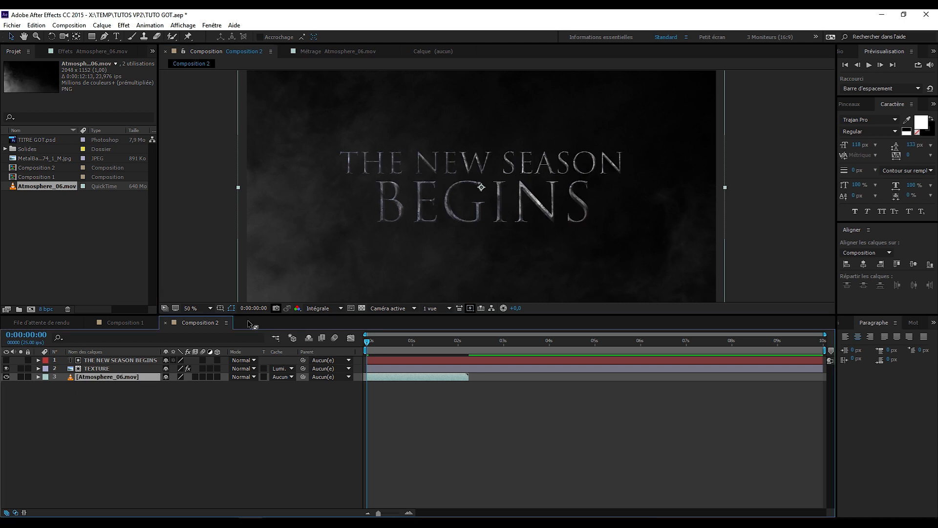
Apply the Courbes color-correction effect to the Atmosphere_06.mov layer.
{"action": "scroll", "coordinate": [483, 225], "scroll_direction": "down", "scroll_amount": 2}
{"action": "scroll", "coordinate": [541, 204], "scroll_direction": "up", "scroll_amount": 2}
{"action": "left_click", "coordinate": [123, 26]}
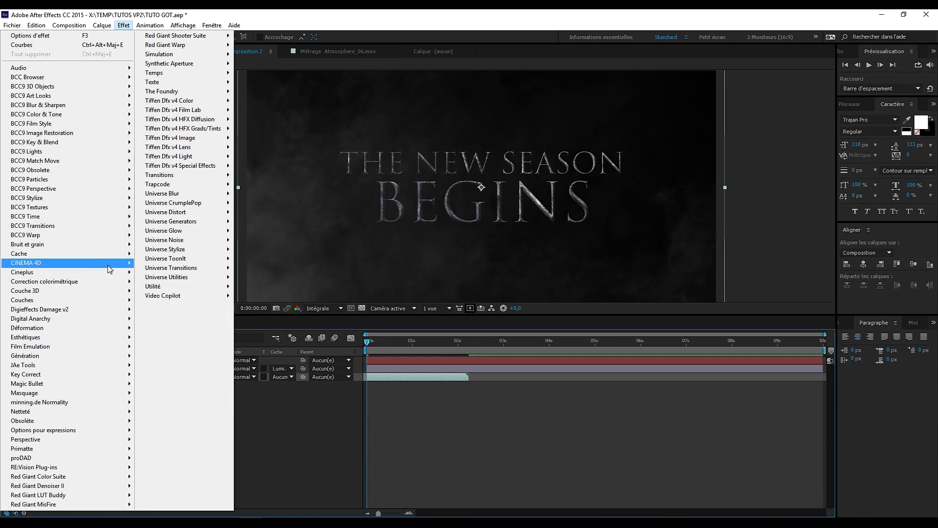
{"action": "mouse_move", "coordinate": [92, 280]}
{"action": "left_click", "coordinate": [184, 326]}
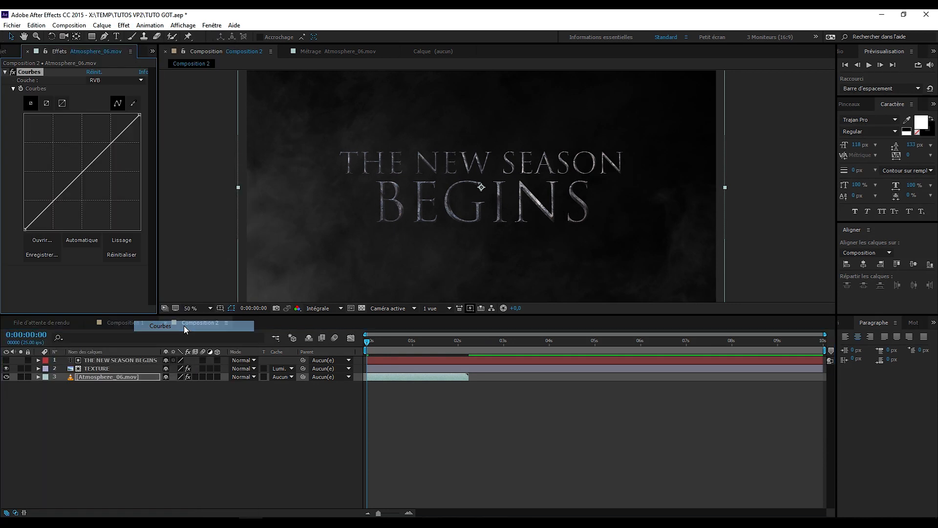
Shape the Atmosphere_06.mov RVB curve for stronger contrast, pulling the midtones down, the black point inward and the white point inward.
{"action": "left_click_drag", "start_coordinate": [78, 174], "coordinate": [87, 181]}
{"action": "mouse_move", "coordinate": [134, 121]}
{"action": "left_mouse_down"}
{"action": "mouse_move", "coordinate": [139, 116]}
{"action": "mouse_move", "coordinate": [112, 108]}
{"action": "mouse_move", "coordinate": [123, 115]}
{"action": "left_mouse_up"}
{"action": "mouse_move", "coordinate": [86, 177]}
{"action": "left_mouse_down"}
{"action": "mouse_move", "coordinate": [77, 180]}
{"action": "mouse_move", "coordinate": [83, 191]}
{"action": "left_mouse_up"}
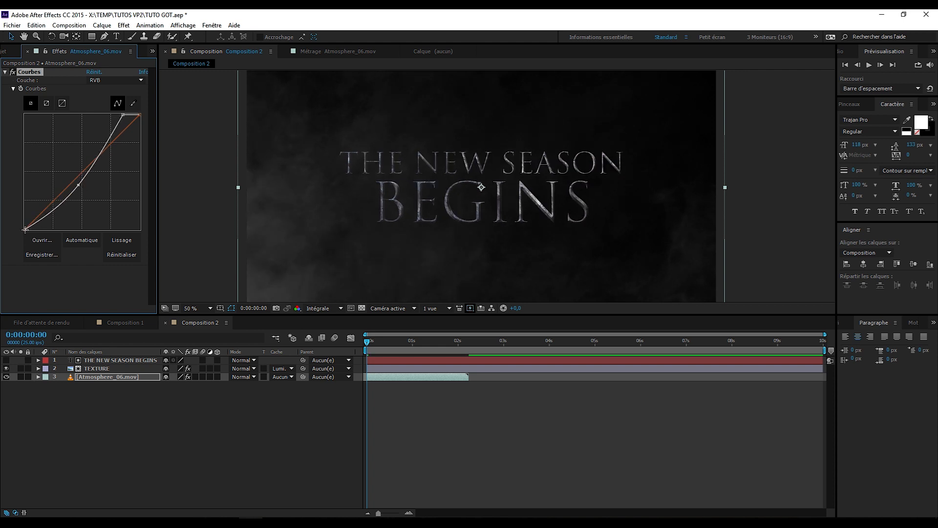
{"action": "left_click_drag", "start_coordinate": [25, 228], "coordinate": [49, 244]}
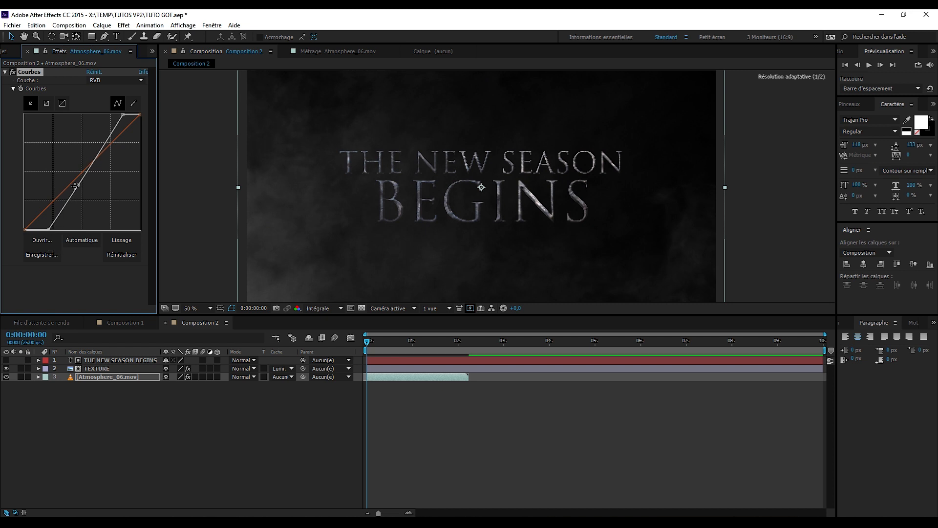
{"action": "left_click_drag", "start_coordinate": [78, 184], "coordinate": [84, 188]}
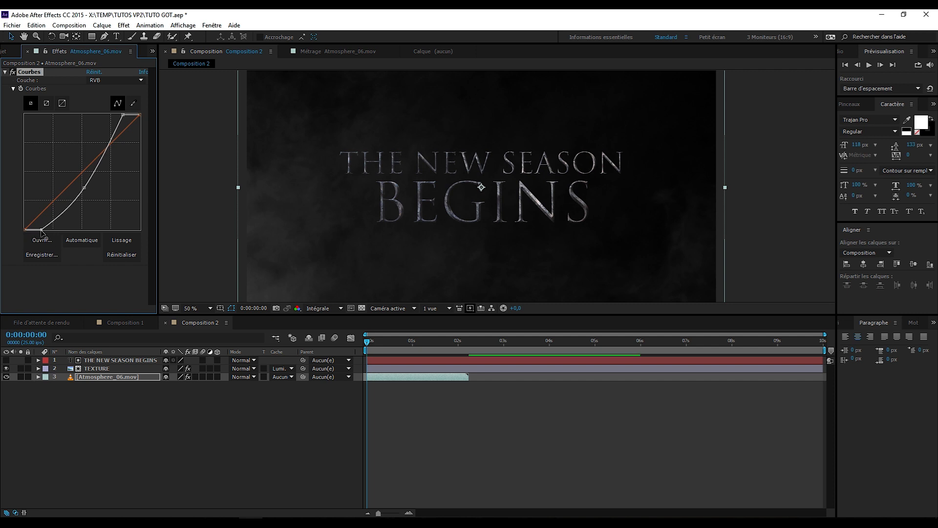
{"action": "left_click_drag", "start_coordinate": [25, 233], "coordinate": [50, 251]}
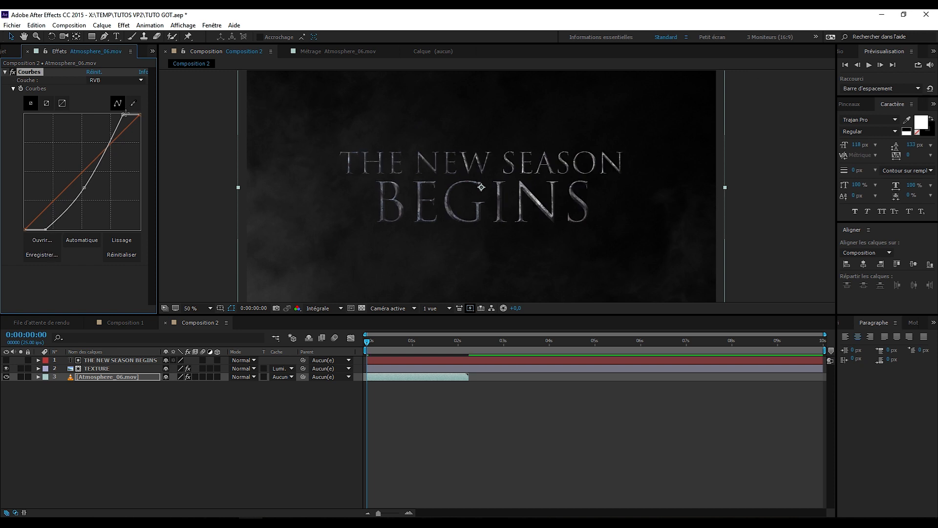
{"action": "left_click_drag", "start_coordinate": [124, 114], "coordinate": [116, 109]}
{"action": "left_click_drag", "start_coordinate": [84, 189], "coordinate": [82, 186]}
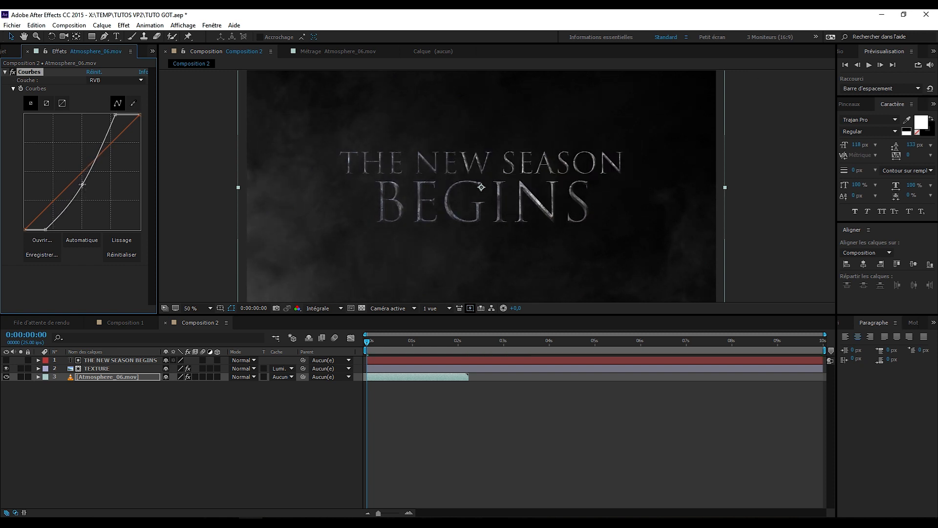
Adjust the Rouge, Bleu and Vert curves of the Atmosphere_06.mov layer slightly around the midtones to tint the smoke.
{"action": "left_click", "coordinate": [113, 80]}
{"action": "left_click", "coordinate": [113, 98]}
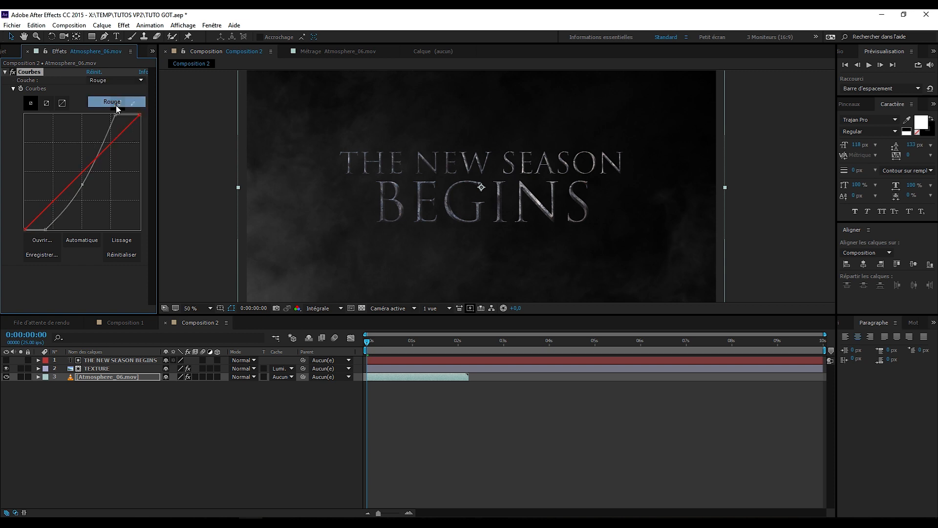
{"action": "mouse_move", "coordinate": [473, 207]}
{"action": "left_mouse_down"}
{"action": "mouse_move", "coordinate": [383, 189]}
{"action": "mouse_move", "coordinate": [452, 187]}
{"action": "mouse_move", "coordinate": [461, 198]}
{"action": "left_mouse_up"}
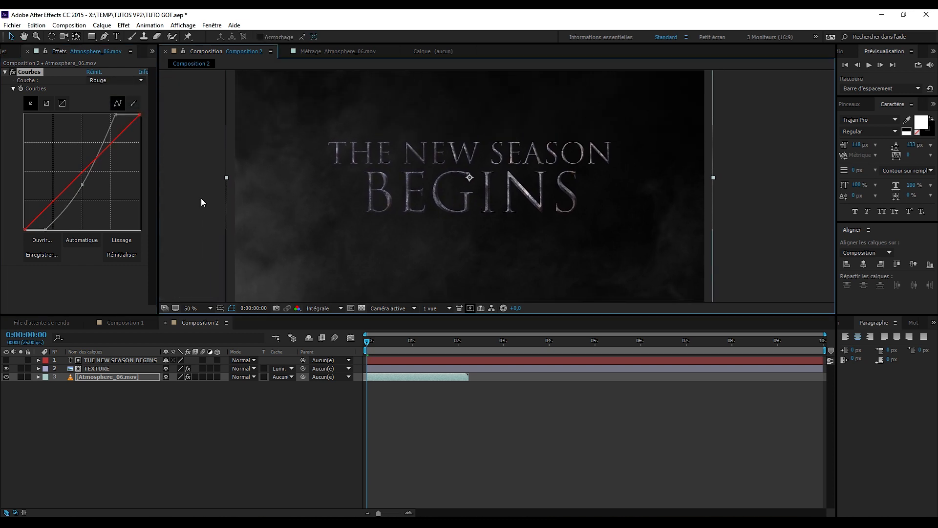
{"action": "left_click", "coordinate": [83, 173]}
{"action": "left_click", "coordinate": [113, 81]}
{"action": "left_click", "coordinate": [108, 123]}
{"action": "left_click", "coordinate": [114, 80]}
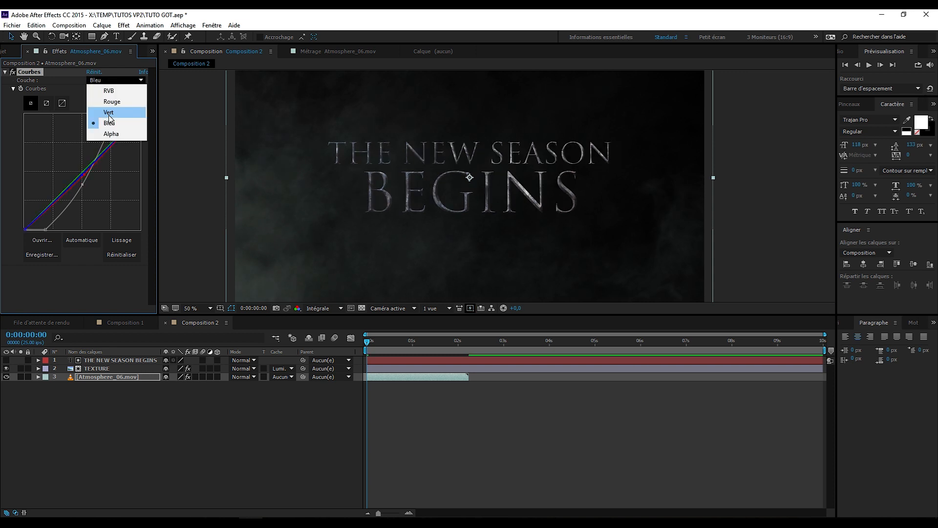
{"action": "left_click", "coordinate": [12, 124]}
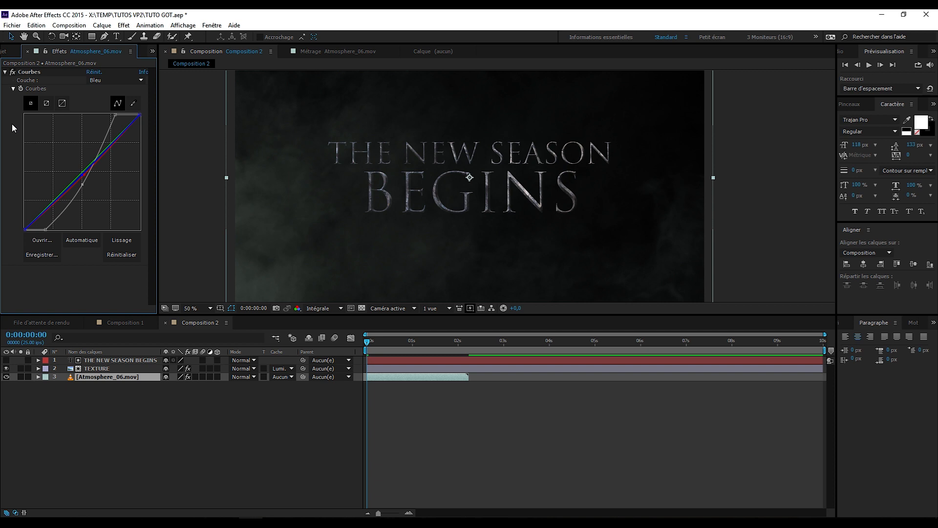
{"action": "left_click_drag", "start_coordinate": [81, 170], "coordinate": [85, 174]}
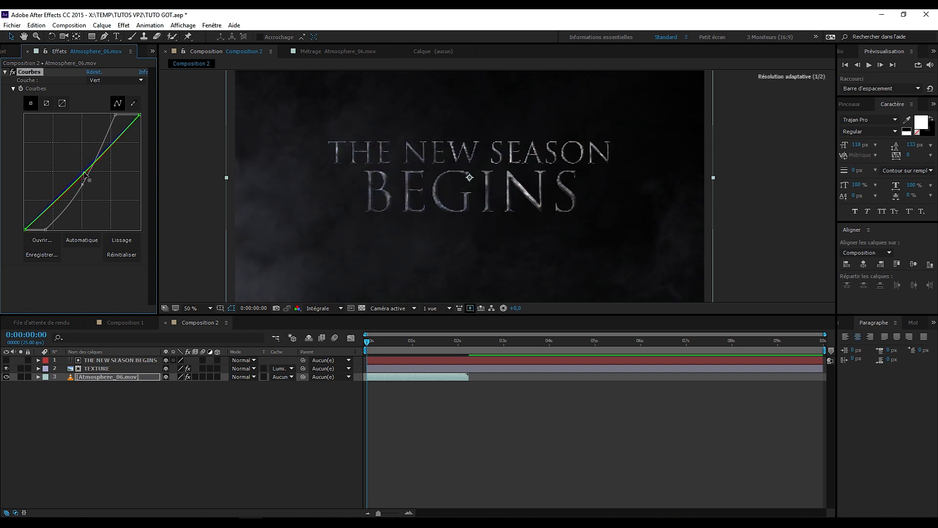
Lower the midtones of the Rouge curve, and of the Vert curve slightly, to give the smoke a cold blue tint.
{"action": "left_click", "coordinate": [115, 80]}
{"action": "left_click", "coordinate": [114, 102]}
{"action": "left_click_drag", "start_coordinate": [87, 168], "coordinate": [85, 176]}
{"action": "left_click", "coordinate": [115, 80]}
{"action": "left_click", "coordinate": [119, 113]}
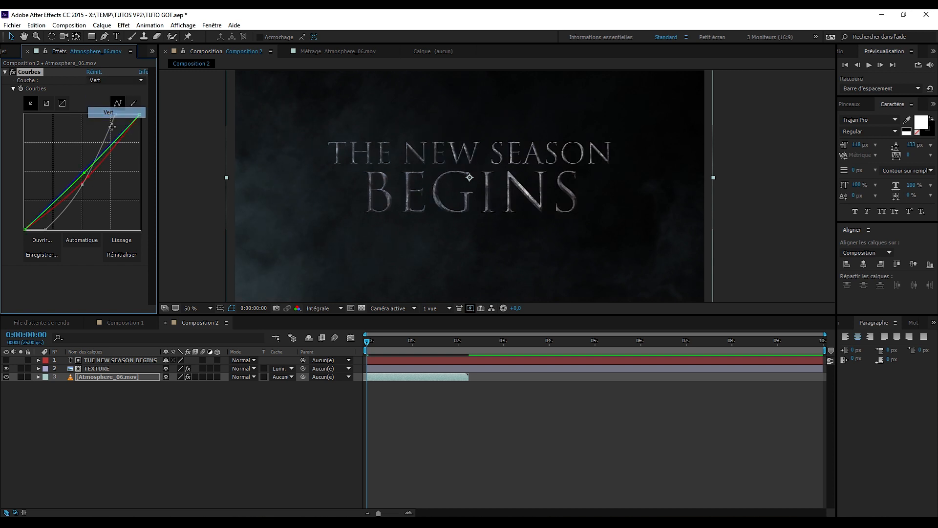
{"action": "left_click_drag", "start_coordinate": [84, 173], "coordinate": [85, 176]}
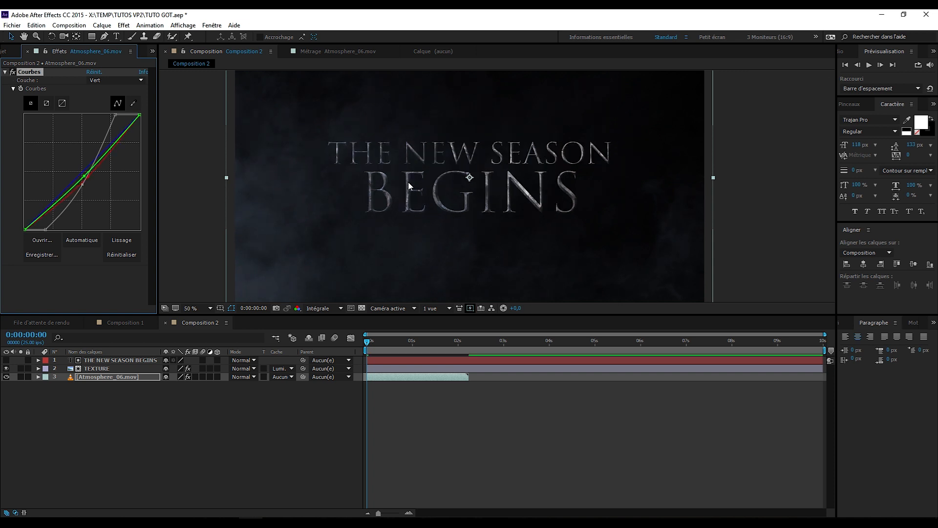
Examine the title against the tinted smoke at 25 % and 50 % magnification, with the layers deselected.
{"action": "scroll", "coordinate": [439, 210], "scroll_direction": "down", "scroll_amount": 2}
{"action": "left_click", "coordinate": [615, 183]}
{"action": "scroll", "coordinate": [577, 181], "scroll_direction": "up", "scroll_amount": 2}
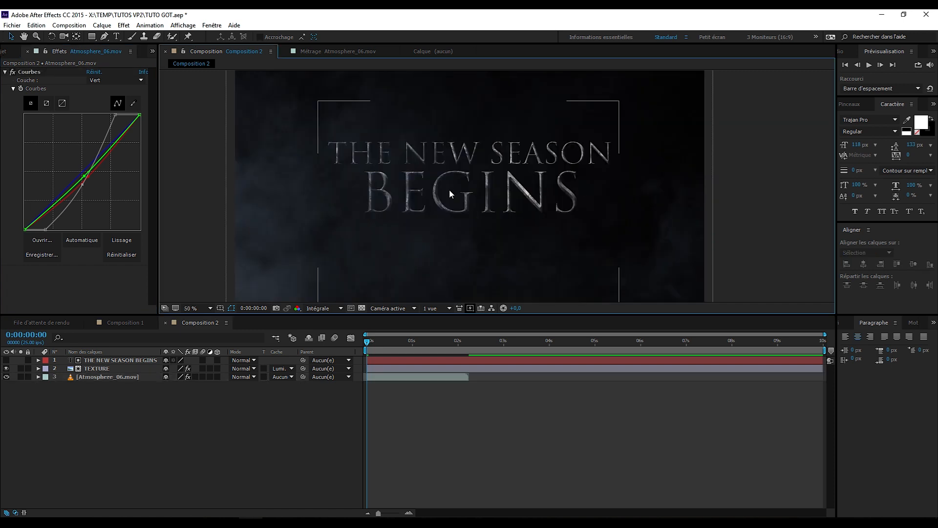
{"action": "left_click", "coordinate": [113, 361]}
{"action": "left_click", "coordinate": [108, 367]}
{"action": "left_click", "coordinate": [433, 233]}
{"action": "scroll", "coordinate": [533, 193], "scroll_direction": "down", "scroll_amount": 2}
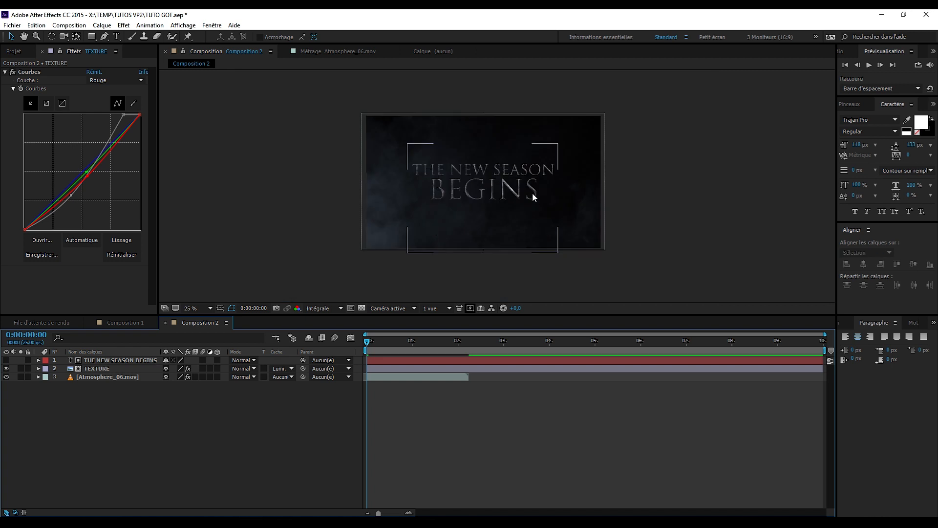
{"action": "scroll", "coordinate": [670, 174], "scroll_direction": "up", "scroll_amount": 2}
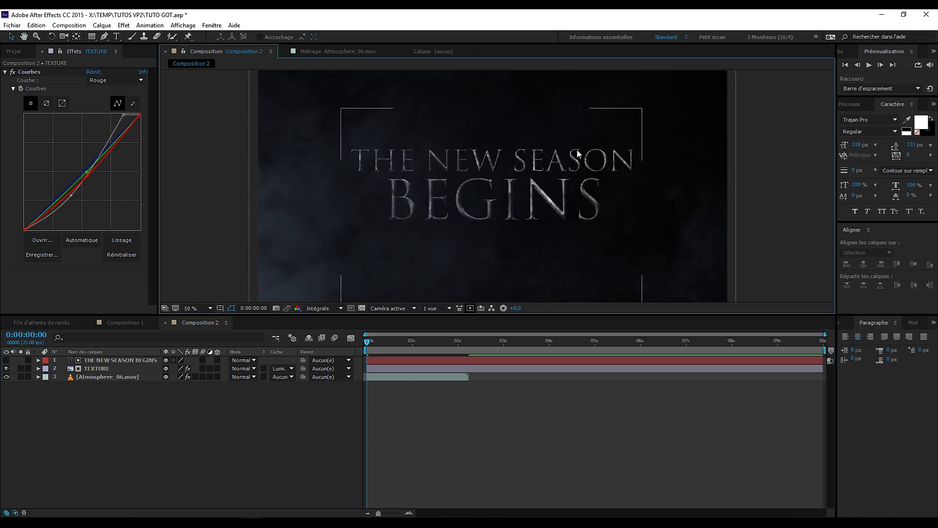
Set the work area to end at about 2 seconds, just before the smoke clip ends.
{"action": "left_click", "coordinate": [108, 359]}
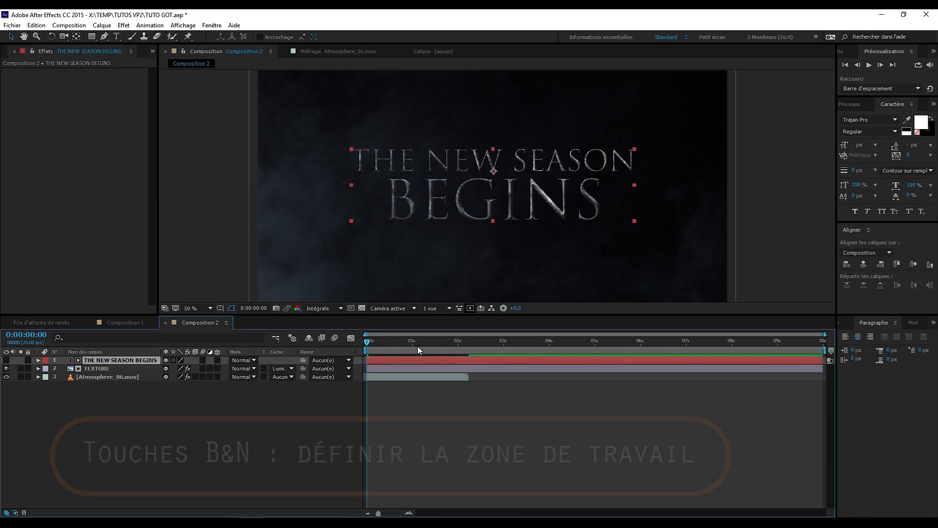
{"action": "left_click_drag", "start_coordinate": [368, 342], "coordinate": [340, 349]}
{"action": "key", "text": "n"}
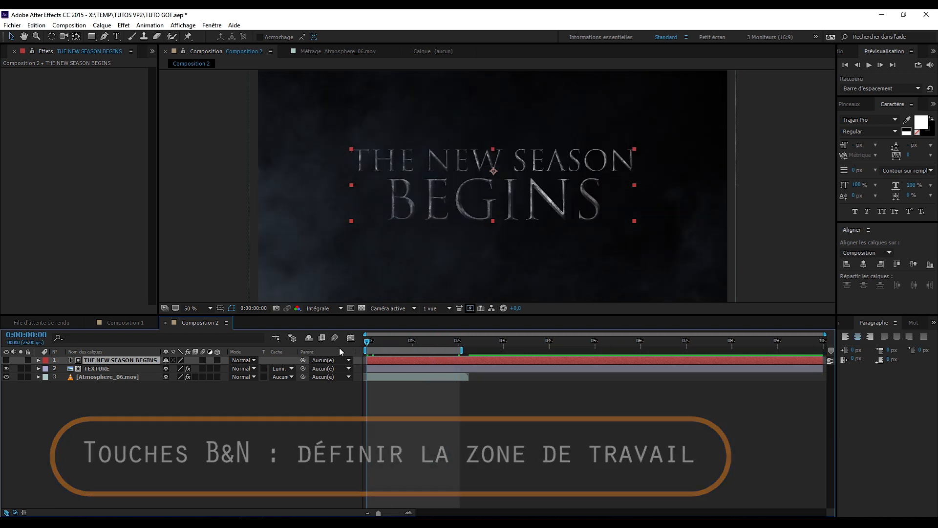
{"action": "scroll", "coordinate": [524, 205], "scroll_direction": "up", "scroll_amount": 1}
{"action": "scroll", "coordinate": [523, 204], "scroll_direction": "down", "scroll_amount": 1}
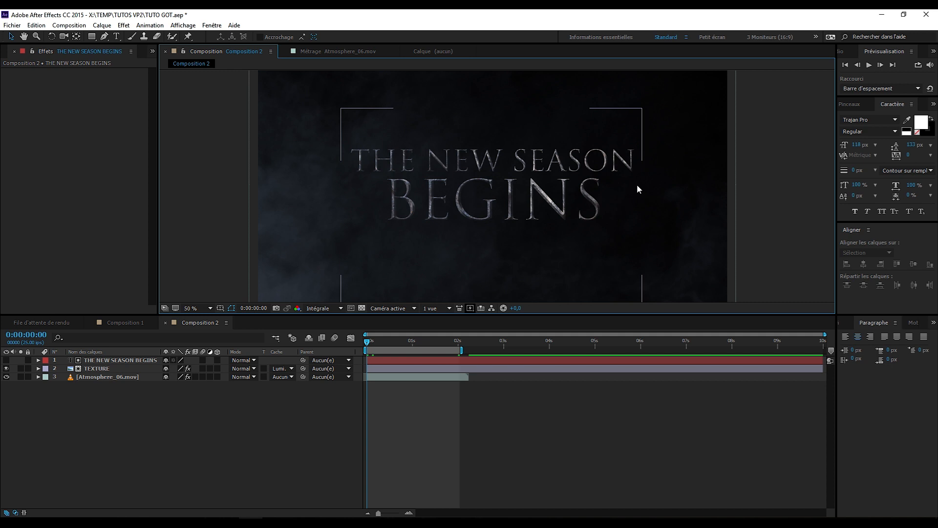
{"action": "left_click", "coordinate": [118, 368]}
{"action": "left_click", "coordinate": [118, 361]}
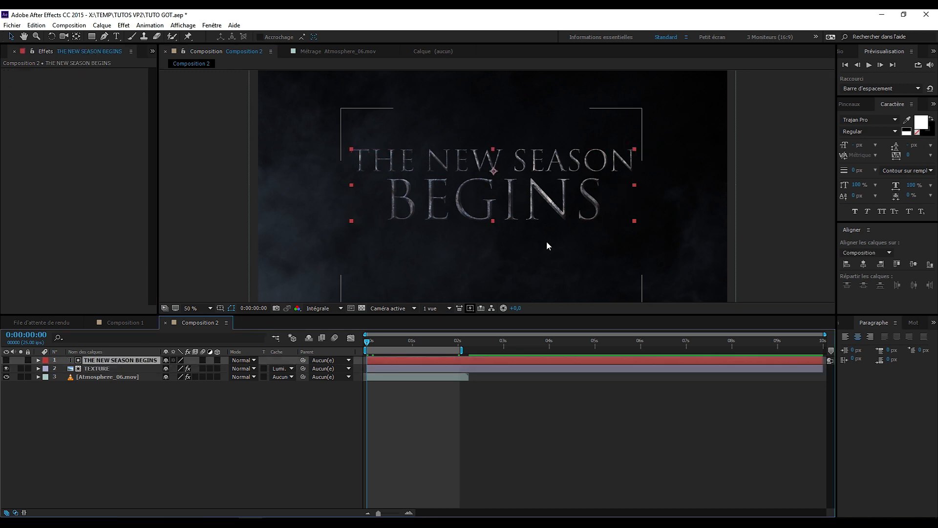
{"action": "left_click_drag", "start_coordinate": [650, 186], "coordinate": [593, 196]}
{"action": "key", "text": "ctrl+z"}
{"action": "left_click", "coordinate": [114, 369]}
{"action": "left_click", "coordinate": [121, 360]}
{"action": "left_click", "coordinate": [98, 372]}
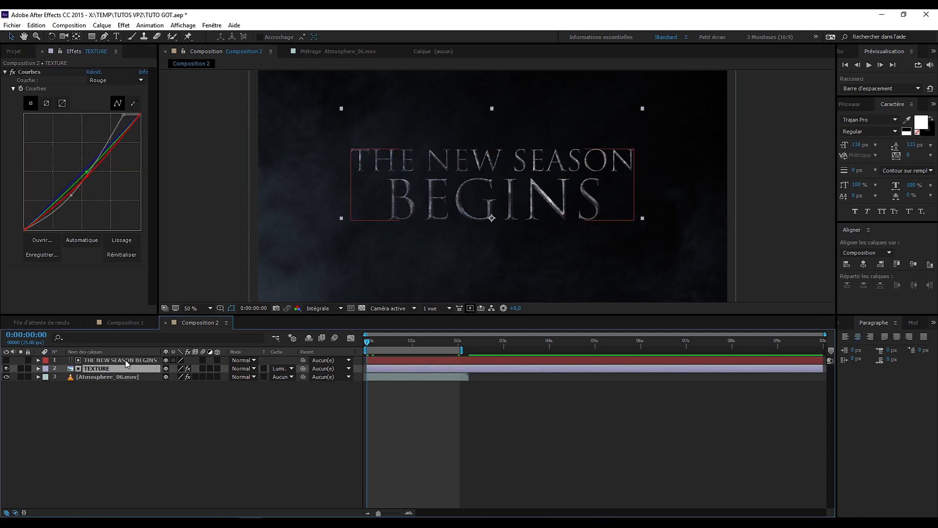
{"action": "left_click_drag", "start_coordinate": [303, 369], "coordinate": [282, 374]}
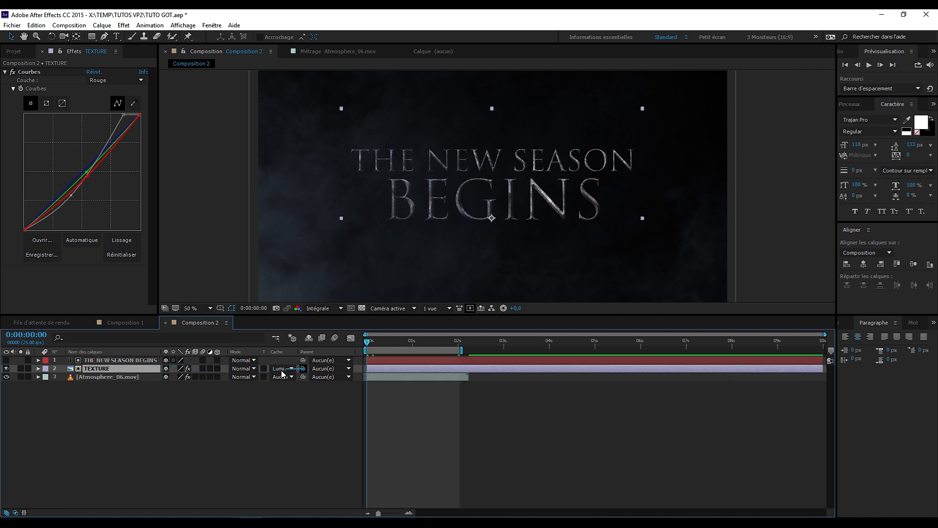
{"action": "left_click", "coordinate": [138, 360]}
{"action": "left_click", "coordinate": [105, 369]}
Create a null object above the THE NEW SEASON BEGINS layer in Composition 2.
{"action": "left_click", "coordinate": [113, 362]}
{"action": "left_click", "coordinate": [102, 24]}
{"action": "mouse_move", "coordinate": [98, 37]}
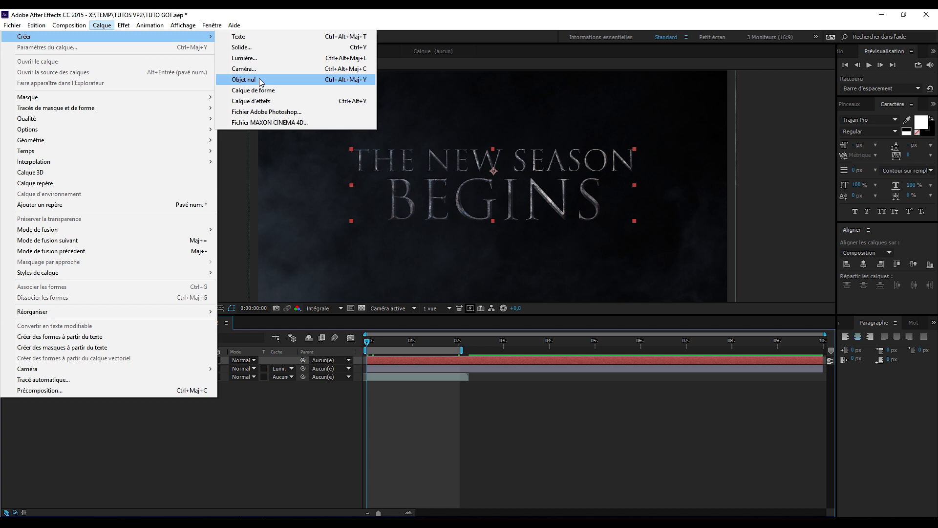
{"action": "left_click", "coordinate": [261, 82]}
{"action": "key", "text": "slash"}
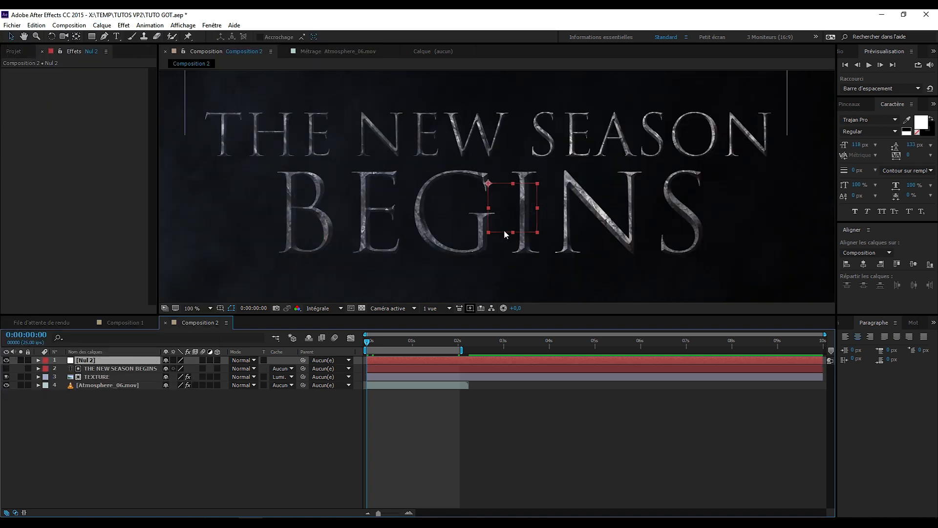
{"action": "scroll", "coordinate": [537, 228], "scroll_direction": "down", "scroll_amount": 2}
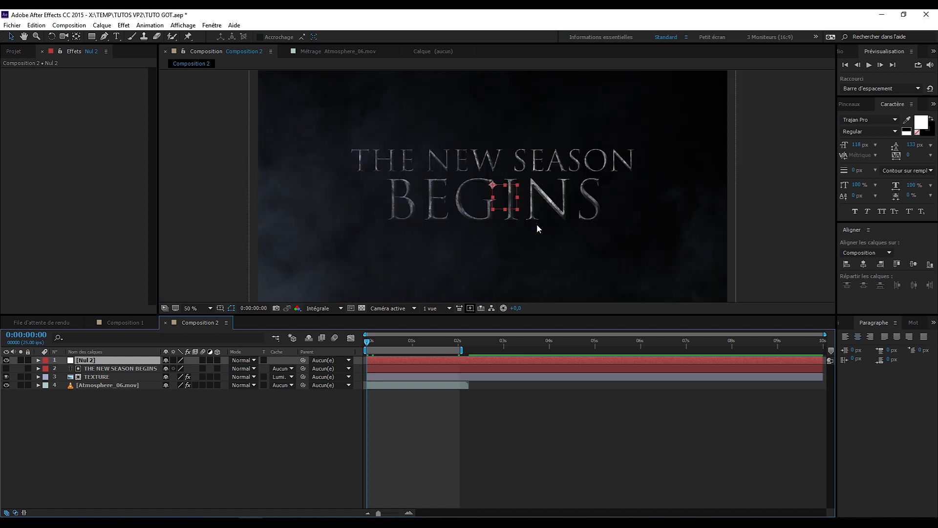
Parent the THE NEW SEASON BEGINS and TEXTURE layers to the null object Nul 2.
{"action": "left_click", "coordinate": [102, 369]}
{"action": "left_click", "coordinate": [101, 377], "text": "shift"}
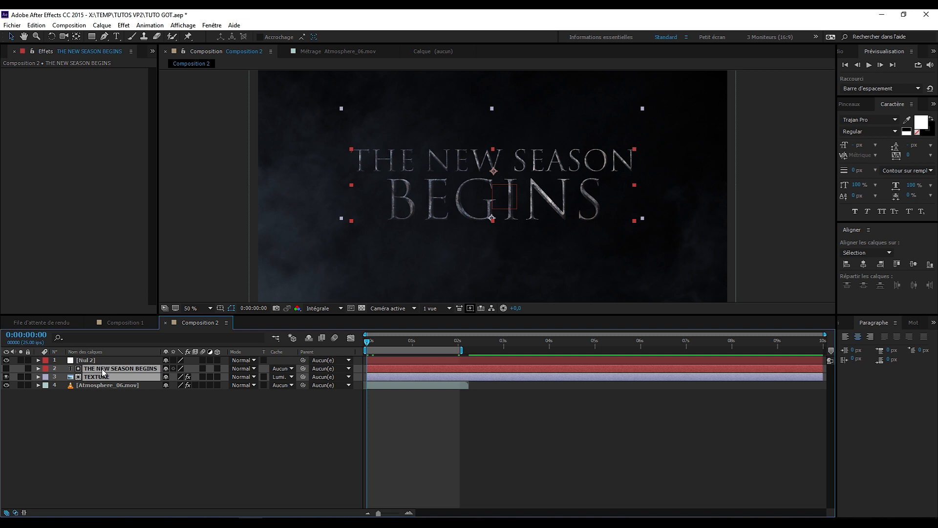
{"action": "left_click_drag", "start_coordinate": [274, 370], "coordinate": [119, 363]}
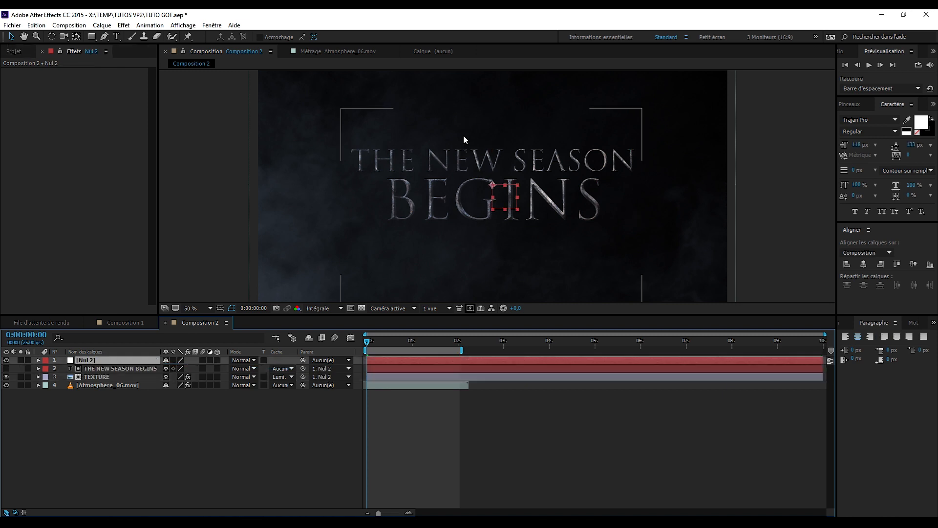
Scale the null object Nul 2 up to 108 % to enlarge the textured title, with its Échelle property shown.
{"action": "mouse_move", "coordinate": [517, 197]}
{"action": "left_mouse_down"}
{"action": "mouse_move", "coordinate": [535, 203]}
{"action": "mouse_move", "coordinate": [510, 198]}
{"action": "mouse_move", "coordinate": [521, 205]}
{"action": "left_mouse_up"}
{"action": "key", "text": "period"}
{"action": "key", "text": "period"}
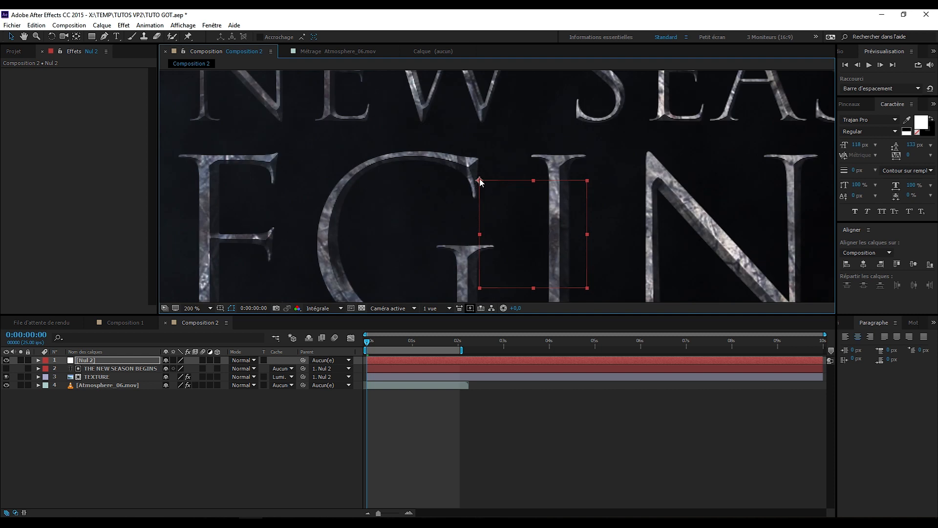
{"action": "key", "text": "comma"}
{"action": "key", "text": "comma"}
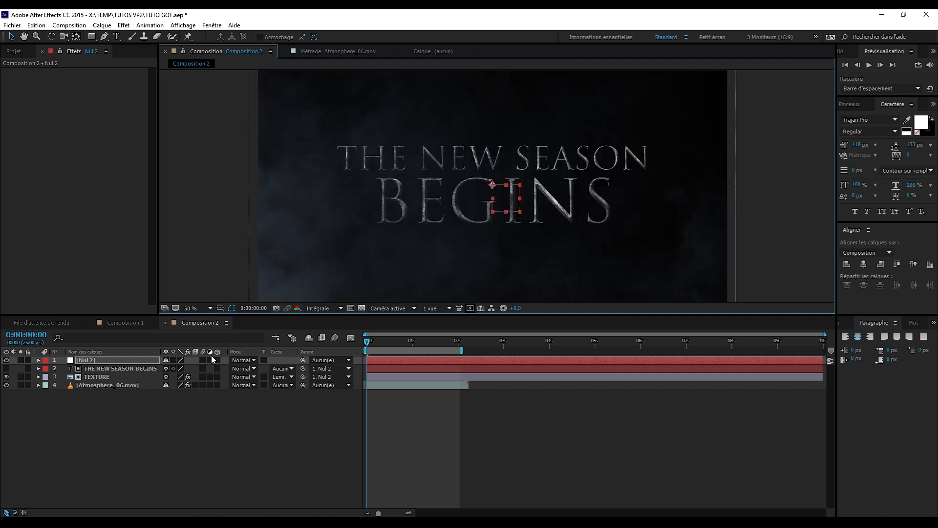
{"action": "key", "text": "s"}
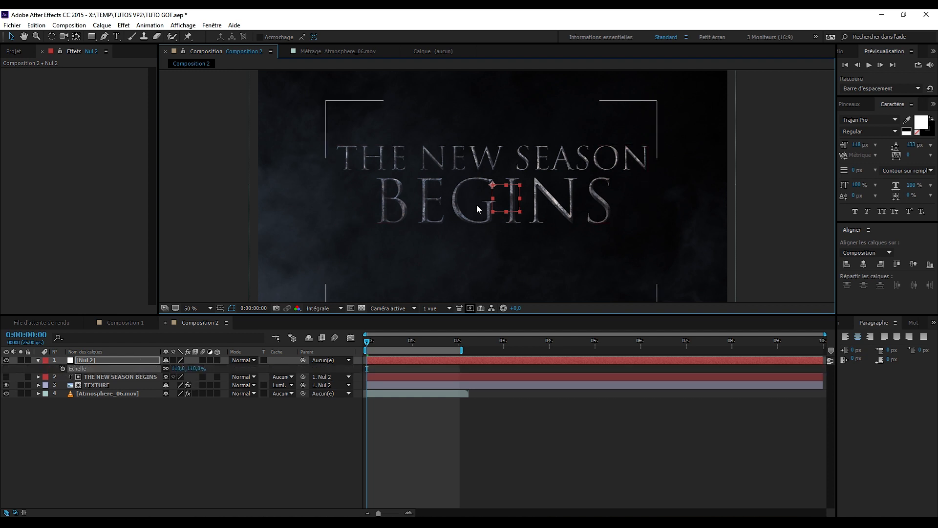
{"action": "left_click_drag", "start_coordinate": [520, 199], "coordinate": [519, 199]}
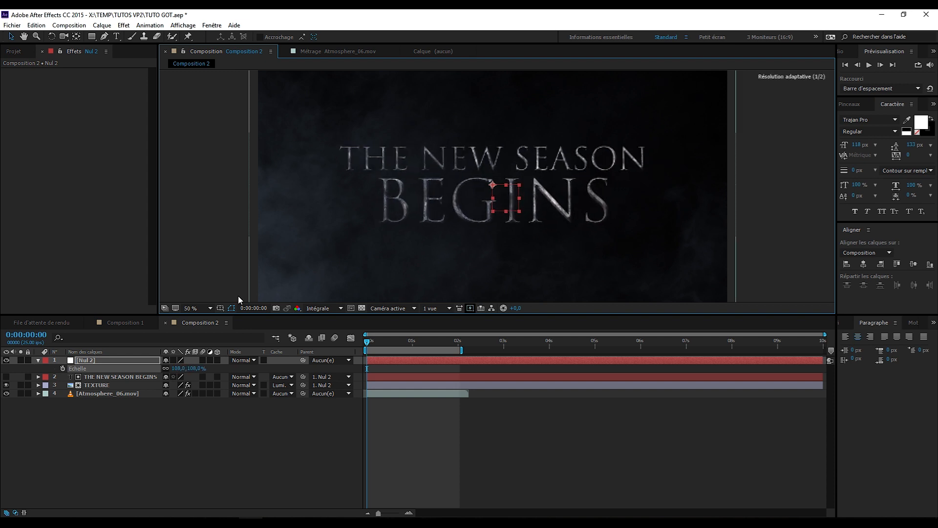
Set an Échelle keyframe on Nul 2 at 0:00:00:00 and expand its Transformer properties.
{"action": "left_click", "coordinate": [63, 369]}
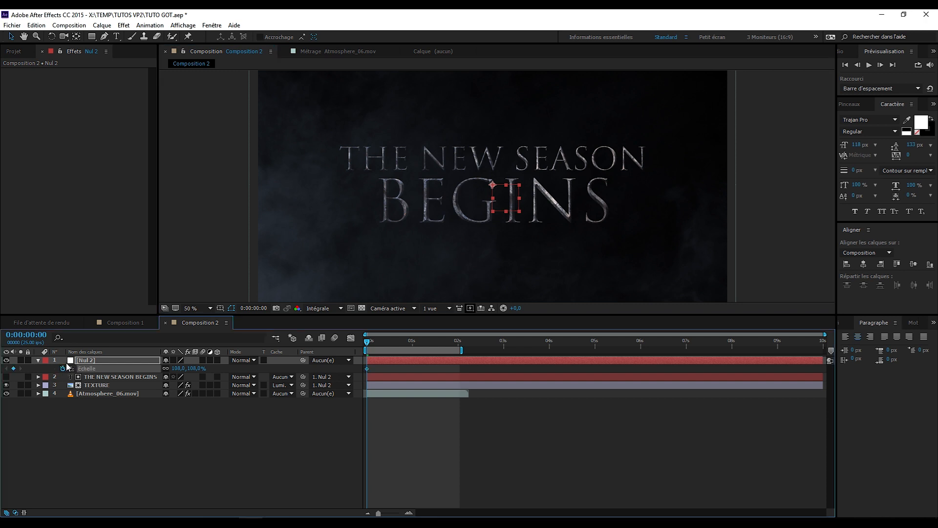
{"action": "left_click", "coordinate": [37, 361]}
{"action": "left_click", "coordinate": [37, 361]}
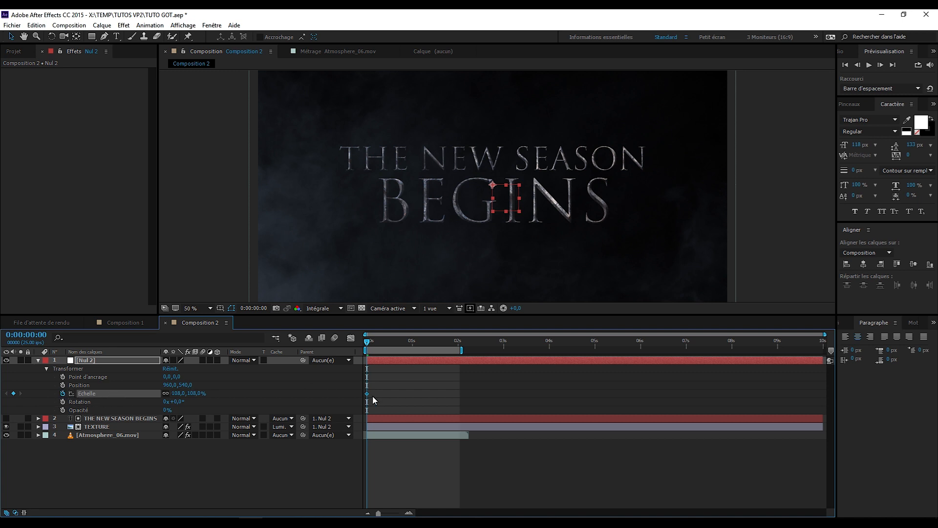
{"action": "left_click", "coordinate": [14, 394]}
Scale Nul 2 to 132 % at 0:00:01:24 as a second Échelle keyframe, and return to 0:00:00:00.
{"action": "left_click", "coordinate": [454, 342]}
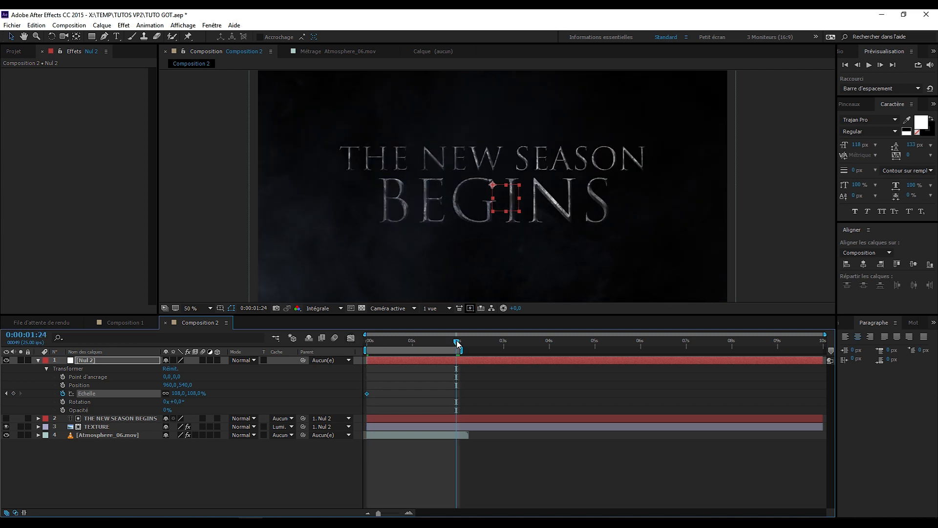
{"action": "left_click_drag", "start_coordinate": [519, 204], "coordinate": [526, 201]}
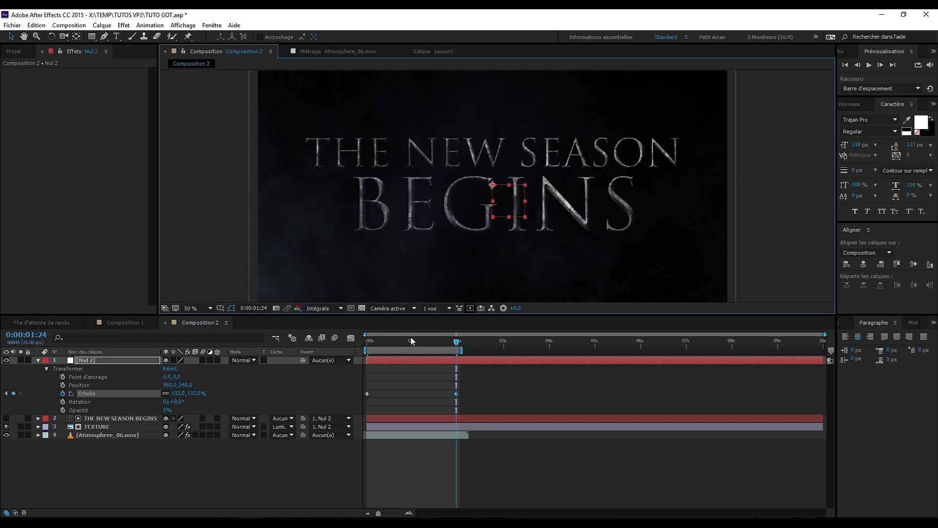
{"action": "left_click_drag", "start_coordinate": [399, 340], "coordinate": [357, 350]}
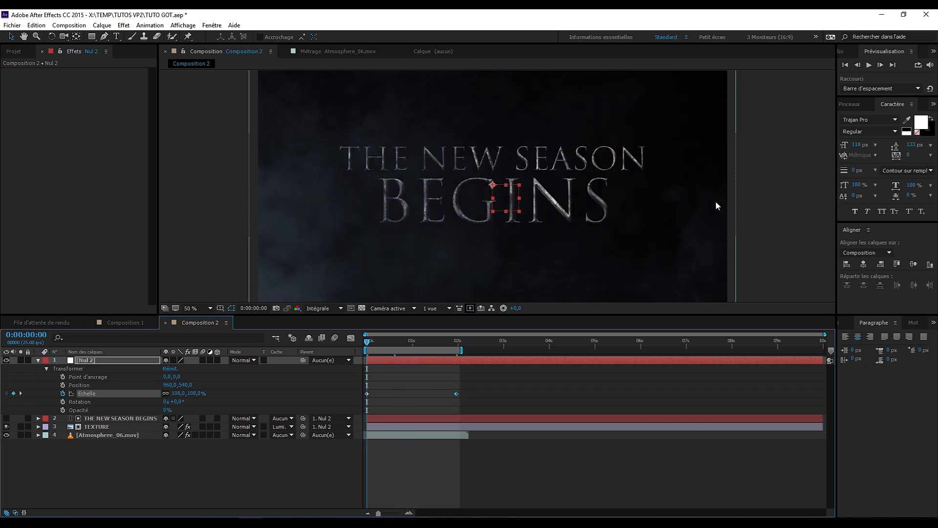
Try an intermediate Échelle keyframe of 113,2 % on Nul 2 at 0:00:01:00, and delete it.
{"action": "left_click", "coordinate": [497, 366]}
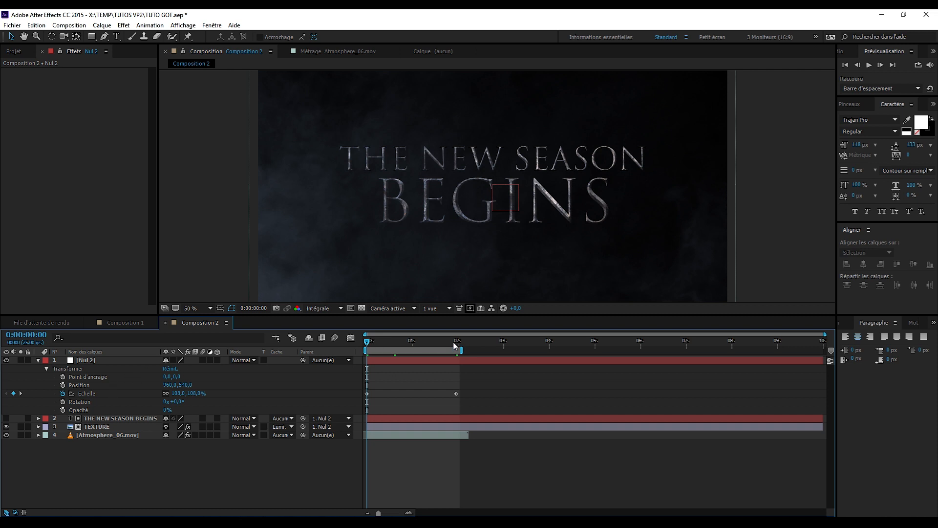
{"action": "mouse_move", "coordinate": [399, 342]}
{"action": "left_mouse_down"}
{"action": "mouse_move", "coordinate": [440, 342]}
{"action": "mouse_move", "coordinate": [412, 342]}
{"action": "left_mouse_up"}
{"action": "left_click_drag", "start_coordinate": [195, 393], "coordinate": [193, 396]}
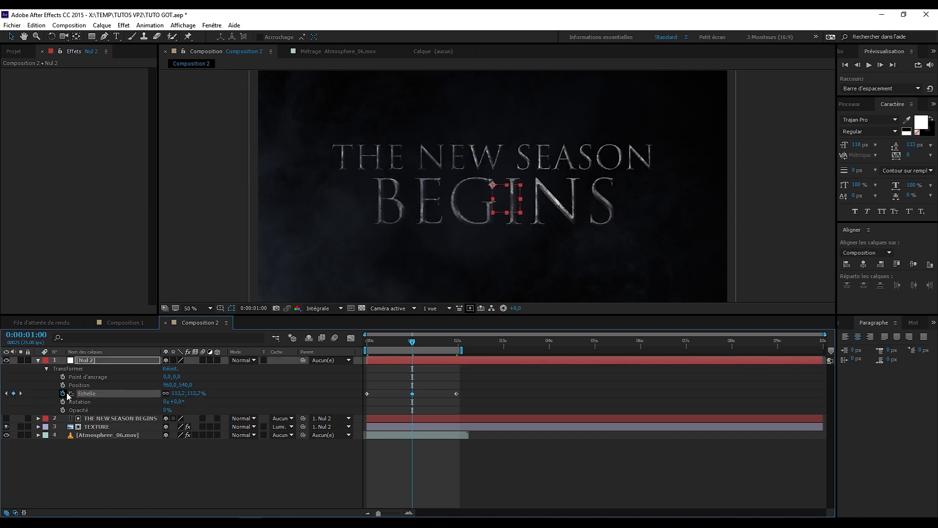
{"action": "left_click_drag", "start_coordinate": [430, 385], "coordinate": [401, 401]}
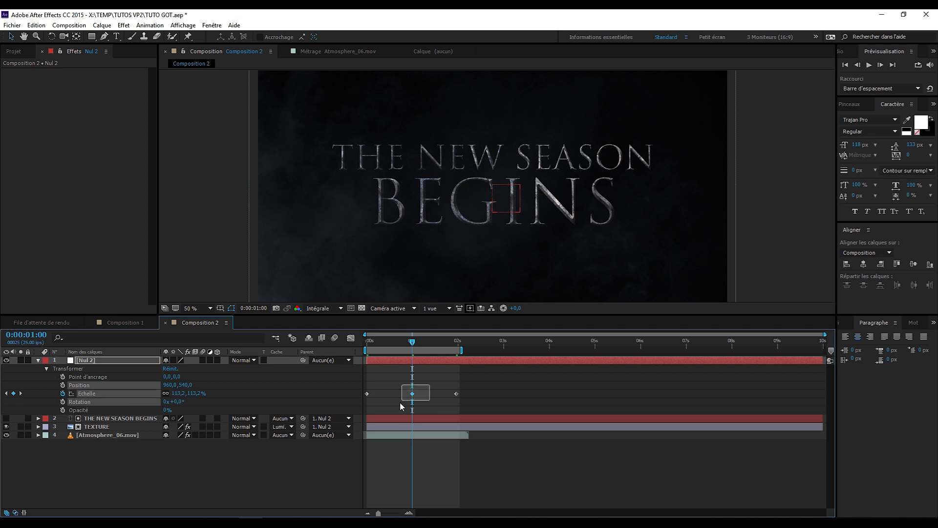
{"action": "key", "text": "Delete"}
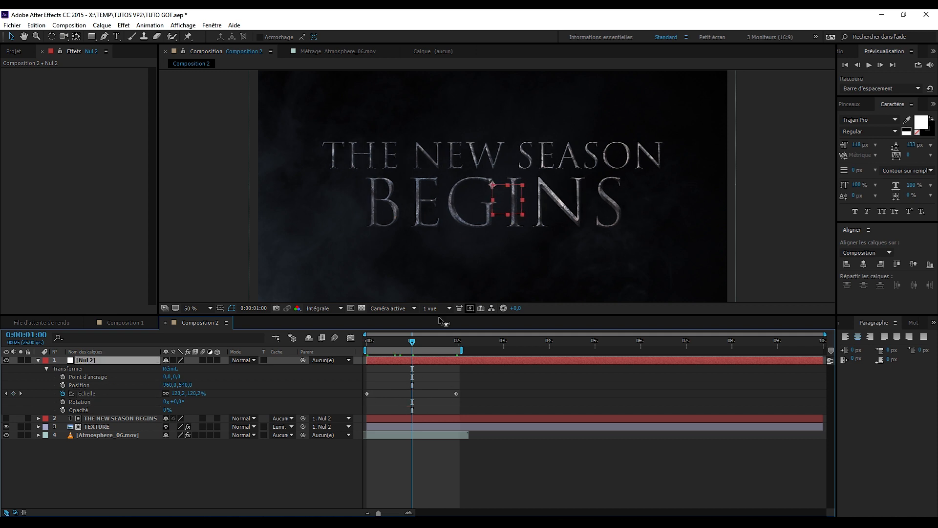
Step back and forth between the two Échelle keyframes of Nul 2 and preview the zoom animation.
{"action": "left_click_drag", "start_coordinate": [415, 343], "coordinate": [388, 352]}
{"action": "left_click", "coordinate": [21, 394]}
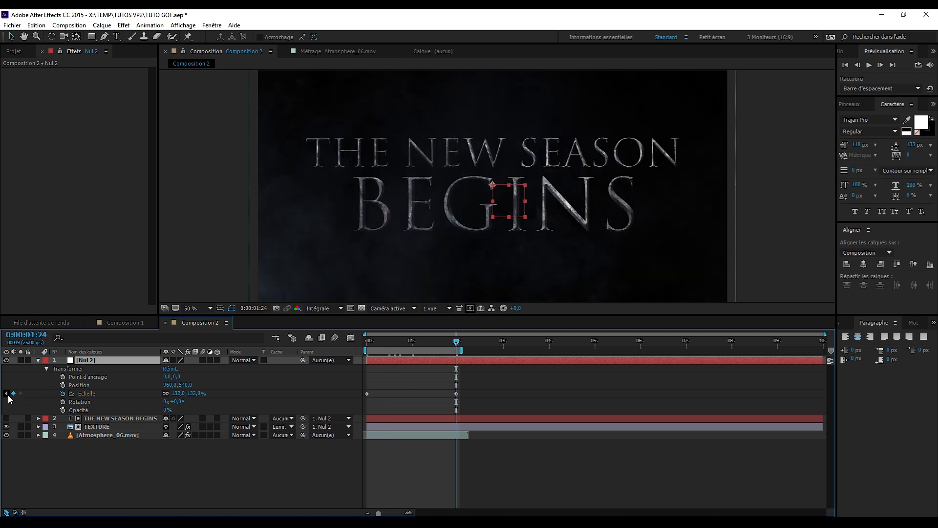
{"action": "left_click", "coordinate": [6, 393]}
{"action": "left_click", "coordinate": [21, 393]}
{"action": "left_click", "coordinate": [6, 393]}
{"action": "left_click", "coordinate": [21, 393]}
{"action": "key", "text": "space"}
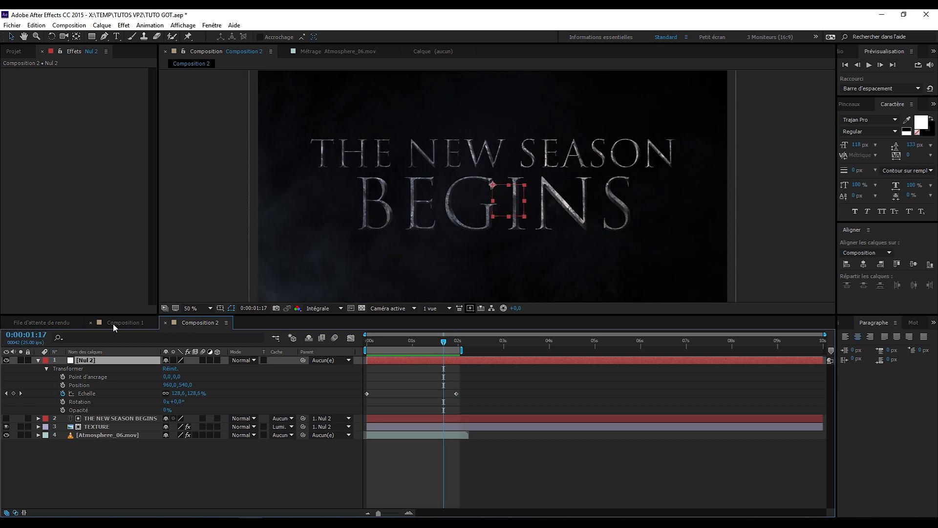
{"action": "left_click", "coordinate": [490, 414]}
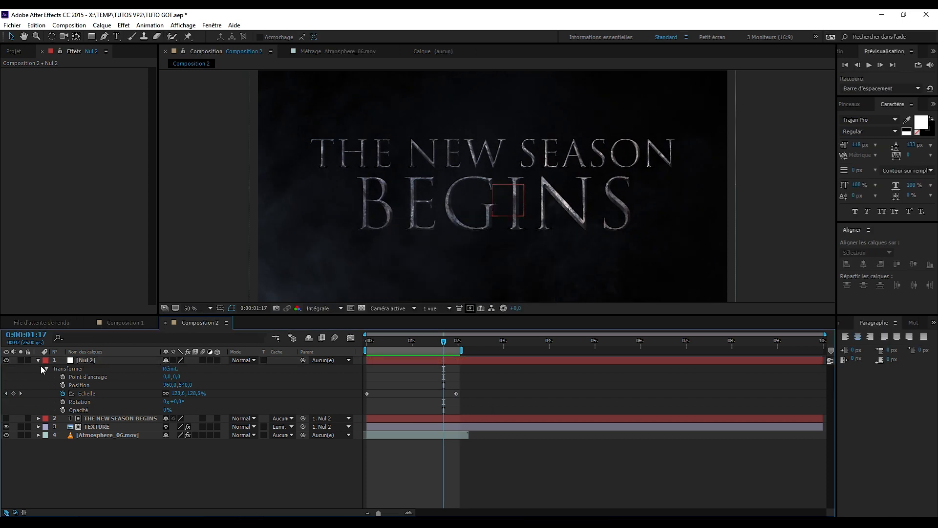
Examine the chipped edges of the INSEREZ VOTRE TITRE ICI letters in Composition 1 up close.
{"action": "left_click", "coordinate": [122, 323]}
{"action": "scroll", "coordinate": [373, 195], "scroll_direction": "up", "scroll_amount": 4}
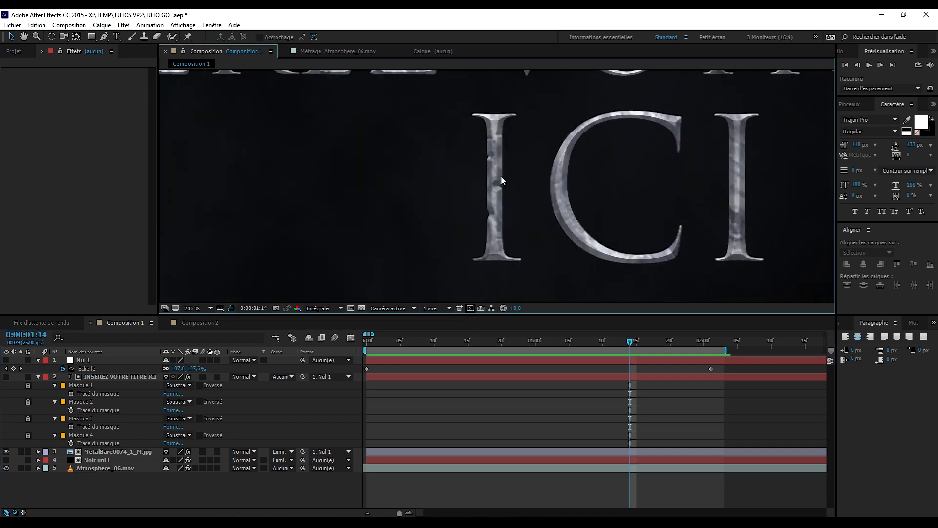
{"action": "left_click_drag", "start_coordinate": [472, 189], "coordinate": [722, 293]}
{"action": "left_click_drag", "start_coordinate": [534, 213], "coordinate": [672, 253]}
{"action": "left_click_drag", "start_coordinate": [380, 177], "coordinate": [450, 172]}
{"action": "scroll", "coordinate": [441, 169], "scroll_direction": "up", "scroll_amount": 2}
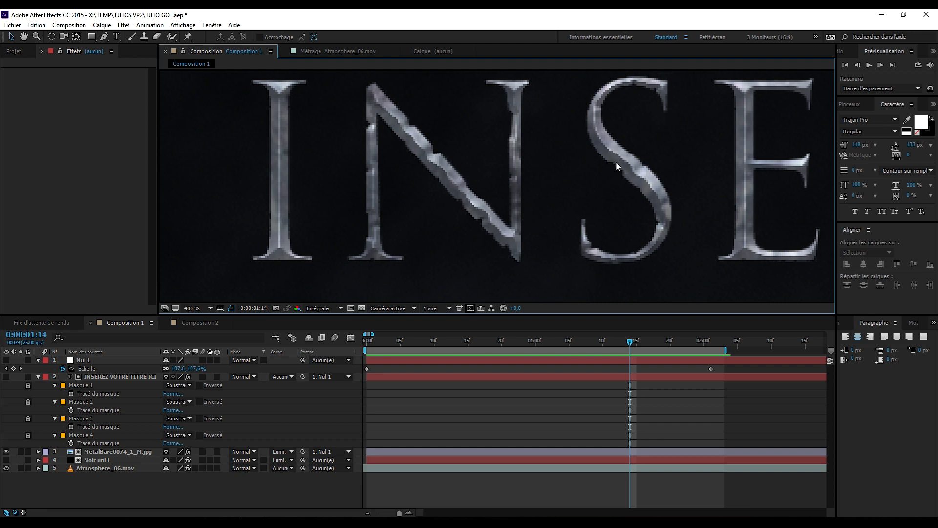
{"action": "scroll", "coordinate": [615, 162], "scroll_direction": "down", "scroll_amount": 4}
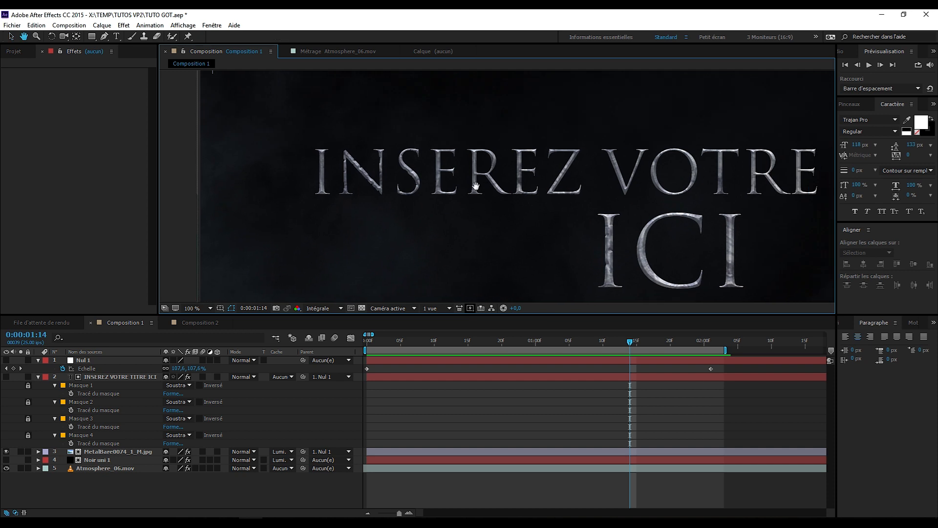
Select the THE NEW SEASON BEGINS layer in Composition 2 and examine the N of BEGINS up close.
{"action": "left_click", "coordinate": [192, 321]}
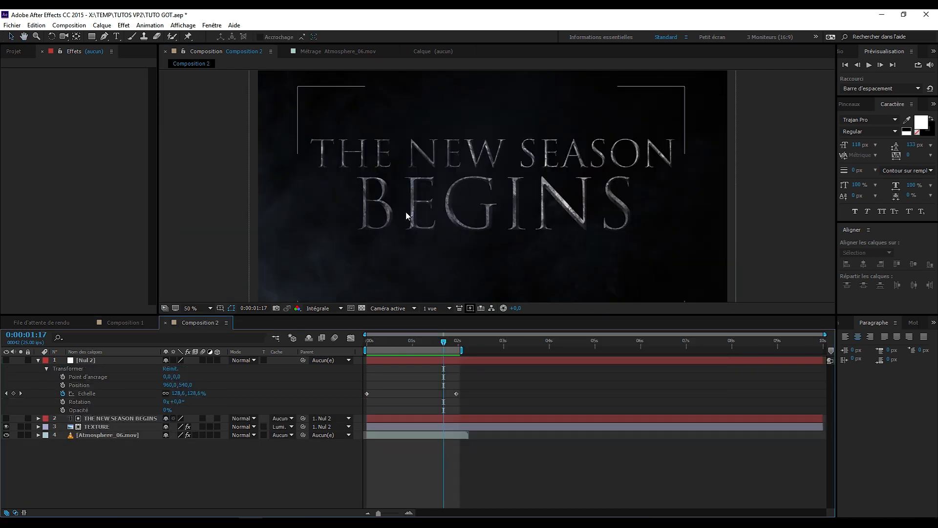
{"action": "left_click", "coordinate": [104, 426]}
{"action": "left_click", "coordinate": [103, 419]}
{"action": "left_click", "coordinate": [38, 418]}
{"action": "scroll", "coordinate": [110, 376], "scroll_direction": "down", "scroll_amount": 3}
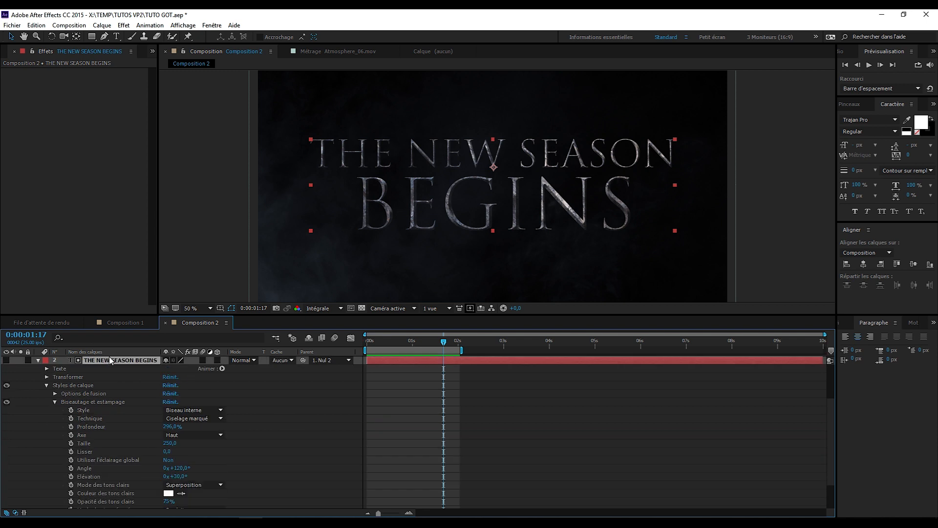
{"action": "key", "text": "period"}
{"action": "key", "text": "period"}
{"action": "key", "text": "period"}
{"action": "left_click_drag", "start_coordinate": [601, 219], "coordinate": [363, 161]}
{"action": "scroll", "coordinate": [451, 176], "scroll_direction": "up", "scroll_amount": 1}
{"action": "left_click_drag", "start_coordinate": [497, 157], "coordinate": [485, 177]}
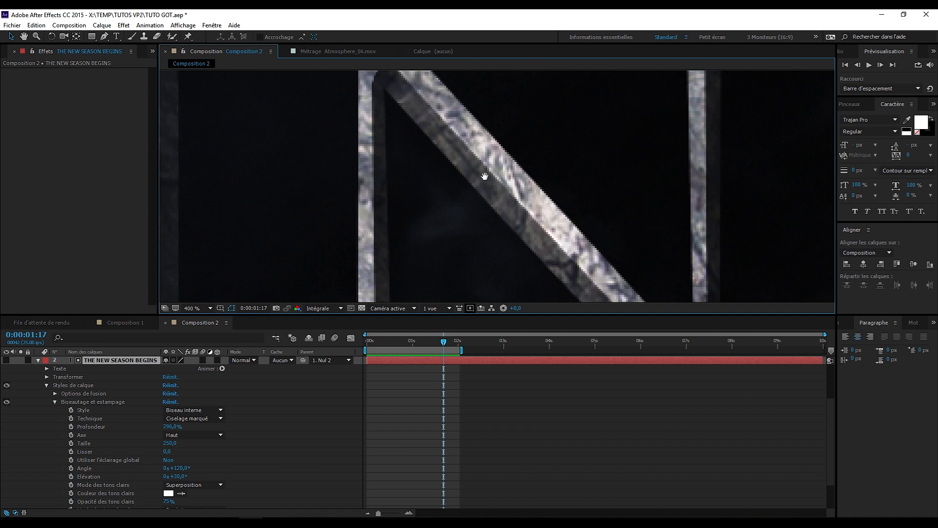
{"action": "scroll", "coordinate": [484, 185], "scroll_direction": "down", "scroll_amount": 2}
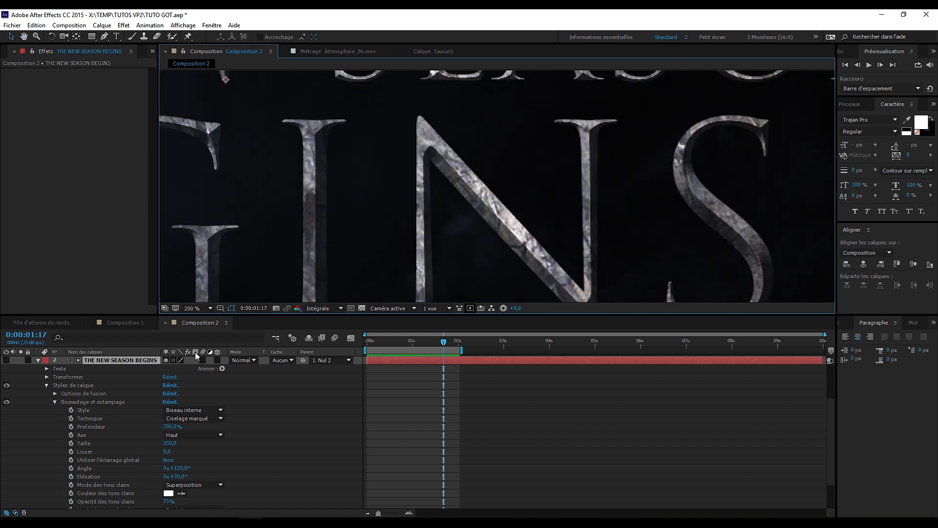
Start a jagged Pen tool mask on the THE NEW SEASON BEGINS layer, biting into the upper diagonal of the N in BEGINS.
{"action": "left_click", "coordinate": [113, 360]}
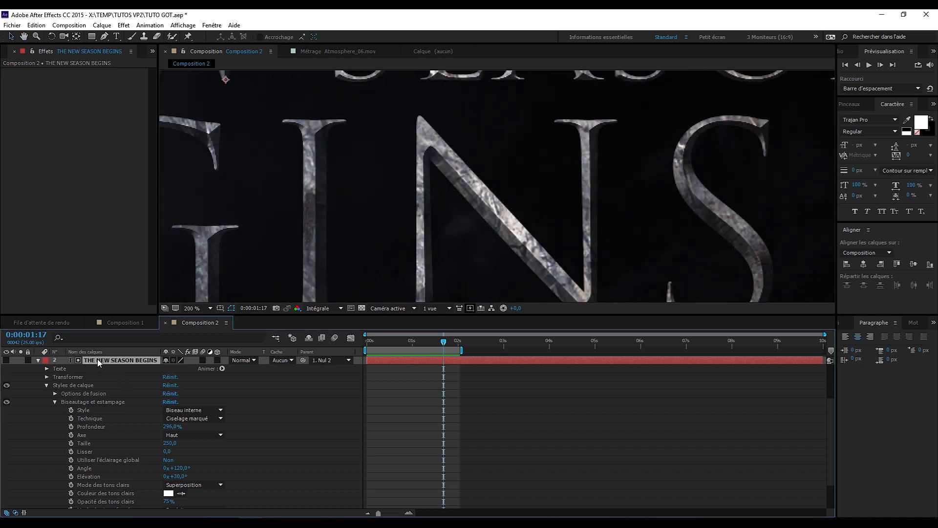
{"action": "key", "text": "g"}
{"action": "scroll", "coordinate": [481, 142], "scroll_direction": "up", "scroll_amount": 2}
{"action": "key", "text": "h"}
{"action": "left_click_drag", "start_coordinate": [459, 124], "coordinate": [441, 159]}
{"action": "key", "text": "g"}
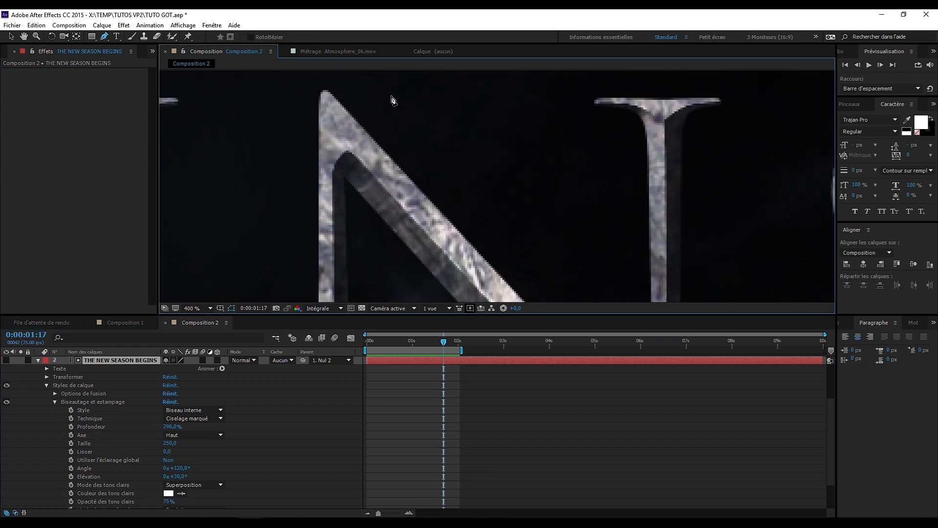
{"action": "left_click", "coordinate": [389, 93]}
{"action": "left_click_drag", "start_coordinate": [378, 149], "coordinate": [445, 127]}
{"action": "left_click", "coordinate": [415, 183]}
{"action": "left_click_drag", "start_coordinate": [419, 195], "coordinate": [470, 184]}
{"action": "left_click", "coordinate": [473, 212]}
{"action": "left_click", "coordinate": [461, 234]}
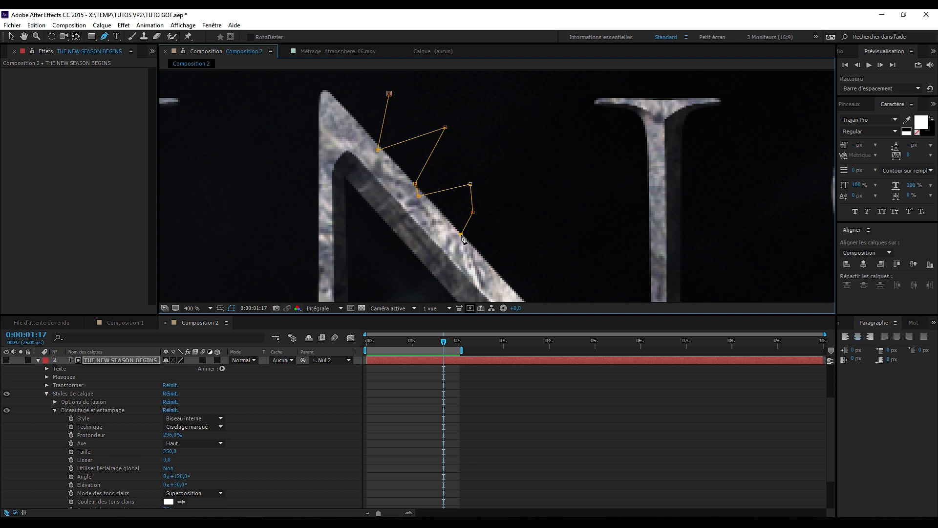
Continue the jagged mask outline down the lower part of the N's diagonal with further notches.
{"action": "key", "text": "space"}
{"action": "left_click_drag", "start_coordinate": [480, 259], "coordinate": [445, 206]}
{"action": "left_click", "coordinate": [448, 215]}
{"action": "left_click", "coordinate": [480, 205]}
{"action": "left_click", "coordinate": [514, 180]}
{"action": "left_click", "coordinate": [515, 243]}
{"action": "left_click", "coordinate": [501, 267]}
{"action": "key", "text": "space"}
{"action": "left_click_drag", "start_coordinate": [526, 277], "coordinate": [527, 229]}
{"action": "left_click", "coordinate": [555, 211]}
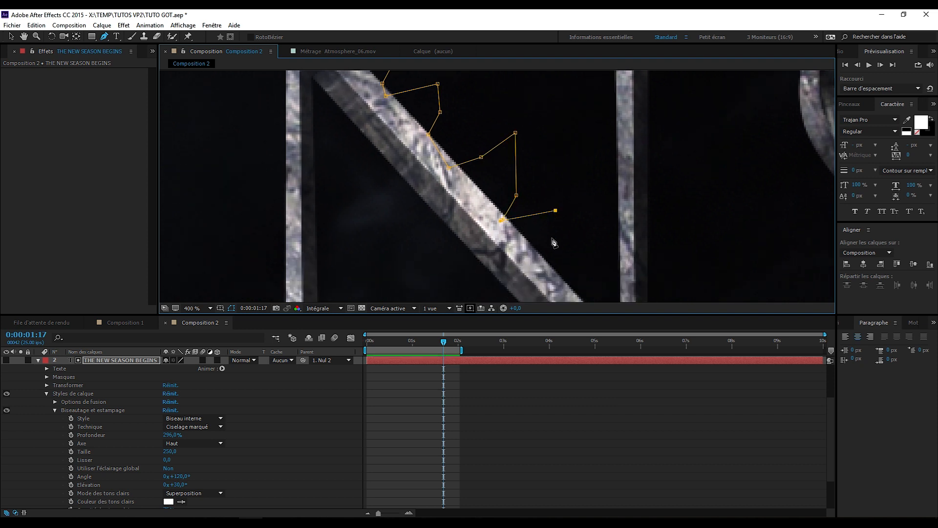
{"action": "left_click", "coordinate": [522, 267]}
Extend the mask outline up the right stem of the N with zigzag points cutting into its inner edge.
{"action": "left_click", "coordinate": [585, 234]}
{"action": "left_click", "coordinate": [625, 205]}
{"action": "left_click", "coordinate": [591, 190]}
{"action": "left_click", "coordinate": [629, 148]}
{"action": "left_click_drag", "start_coordinate": [606, 132], "coordinate": [575, 236]}
{"action": "left_click", "coordinate": [571, 231]}
{"action": "left_click", "coordinate": [592, 203]}
{"action": "left_click", "coordinate": [561, 202]}
{"action": "left_click", "coordinate": [597, 153]}
{"action": "left_click", "coordinate": [550, 168]}
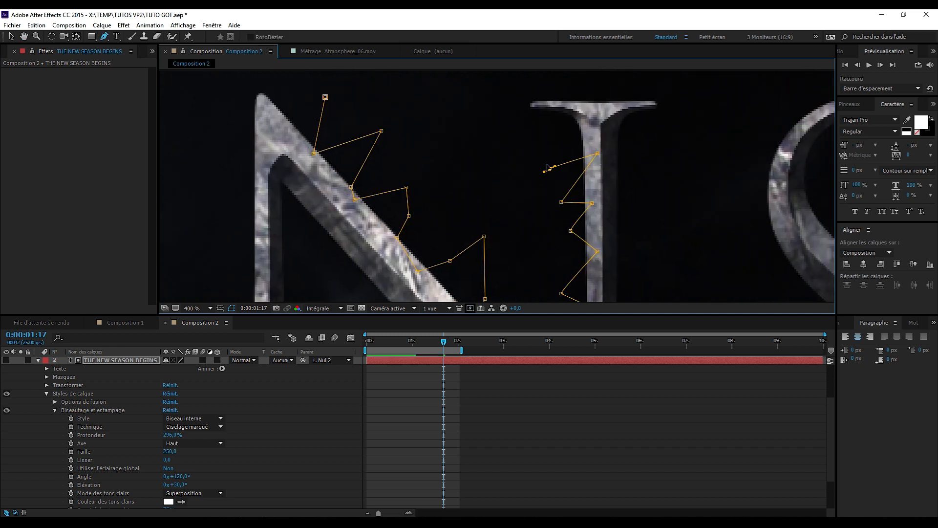
Close the mask across the open gap at the top of the N and inspect its outline.
{"action": "left_click", "coordinate": [408, 98]}
{"action": "scroll", "coordinate": [413, 126], "scroll_direction": "down", "scroll_amount": 2}
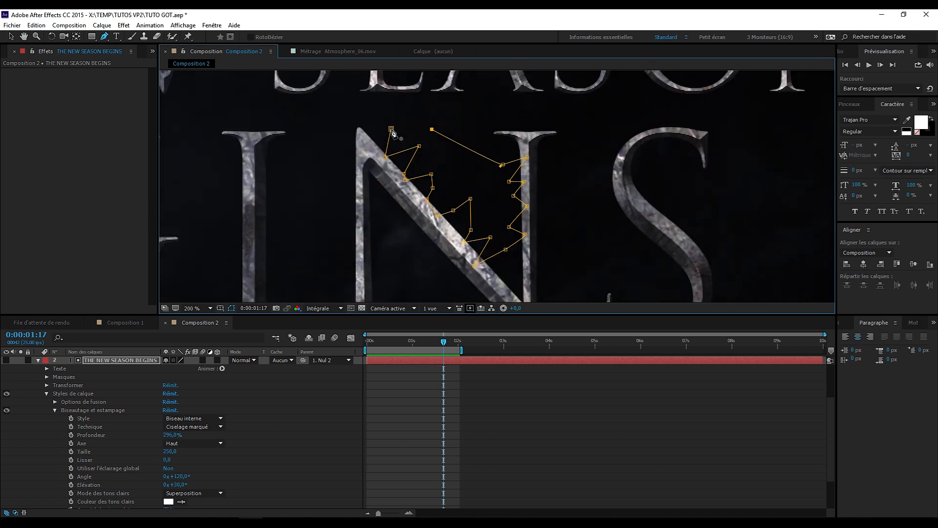
{"action": "scroll", "coordinate": [431, 173], "scroll_direction": "up", "scroll_amount": 2}
{"action": "left_click", "coordinate": [447, 112]}
{"action": "left_click_drag", "start_coordinate": [689, 197], "coordinate": [568, 153]}
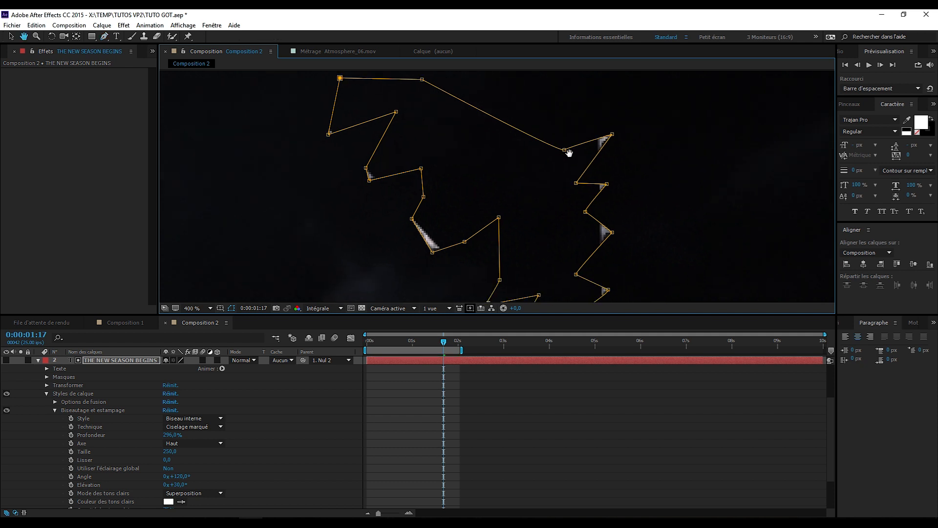
{"action": "left_click_drag", "start_coordinate": [582, 198], "coordinate": [532, 158]}
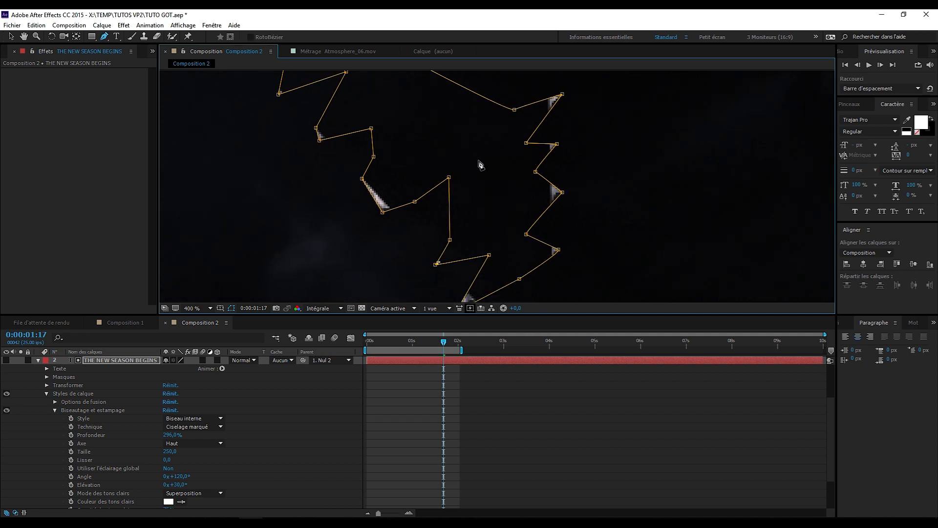
{"action": "scroll", "coordinate": [382, 165], "scroll_direction": "down", "scroll_amount": 2}
{"action": "scroll", "coordinate": [419, 173], "scroll_direction": "up", "scroll_amount": 1}
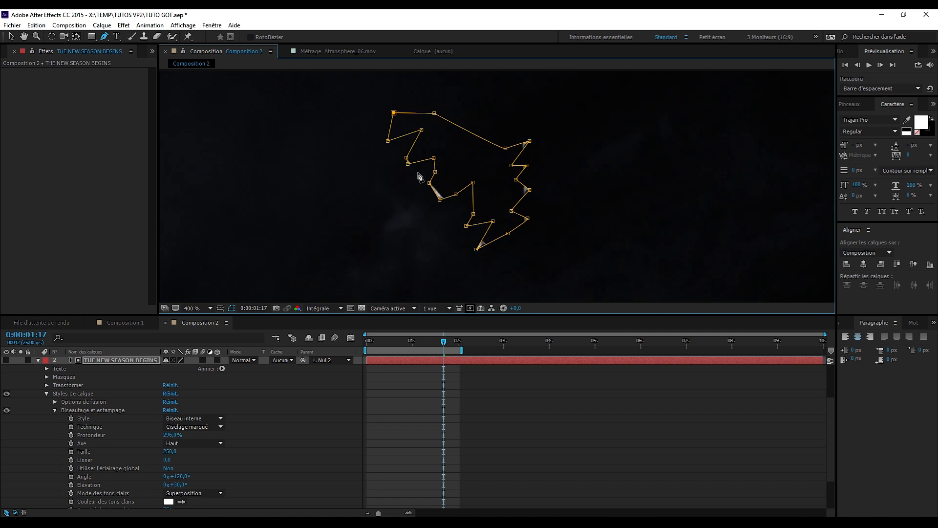
{"action": "scroll", "coordinate": [418, 177], "scroll_direction": "up", "scroll_amount": 2}
{"action": "scroll", "coordinate": [340, 143], "scroll_direction": "down", "scroll_amount": 1}
Show the masks of the THE NEW SEASON BEGINS layer, set Masque 1 to Soustraction and lock it.
{"action": "left_click", "coordinate": [126, 361]}
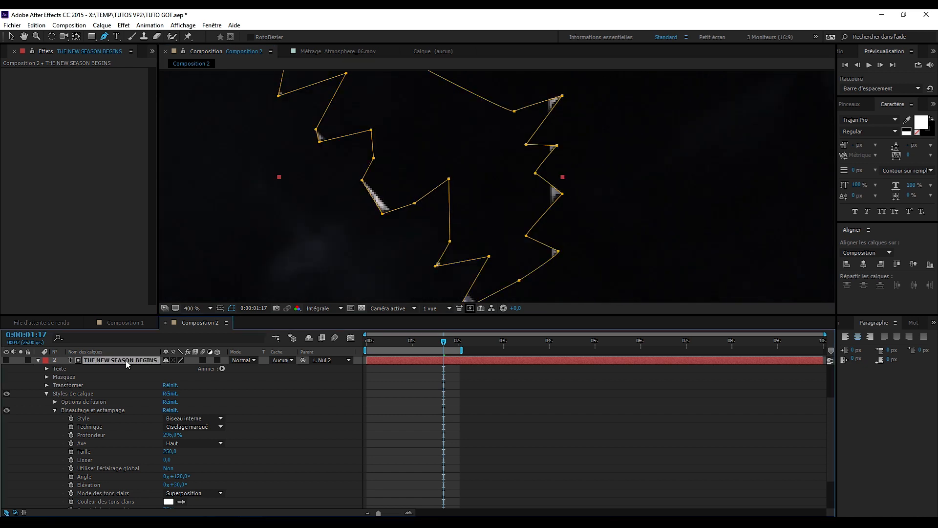
{"action": "key", "text": "m"}
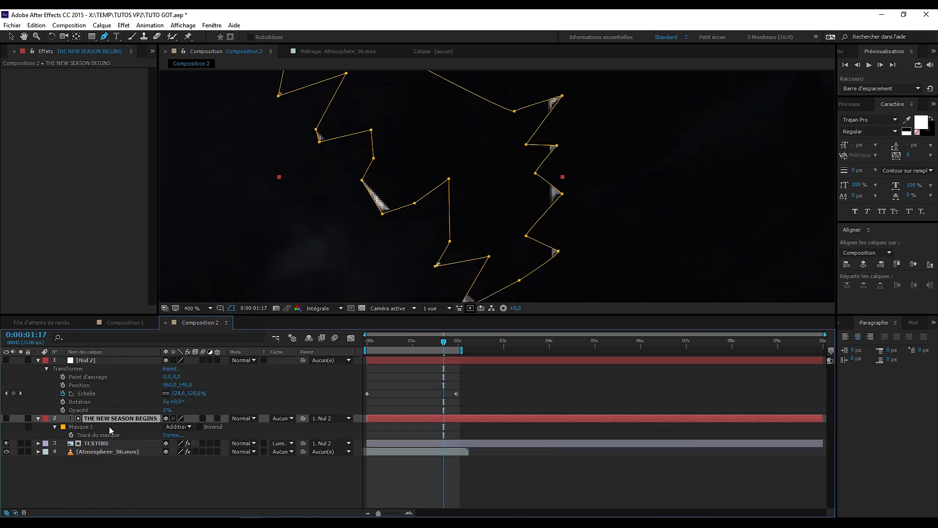
{"action": "left_click", "coordinate": [190, 427]}
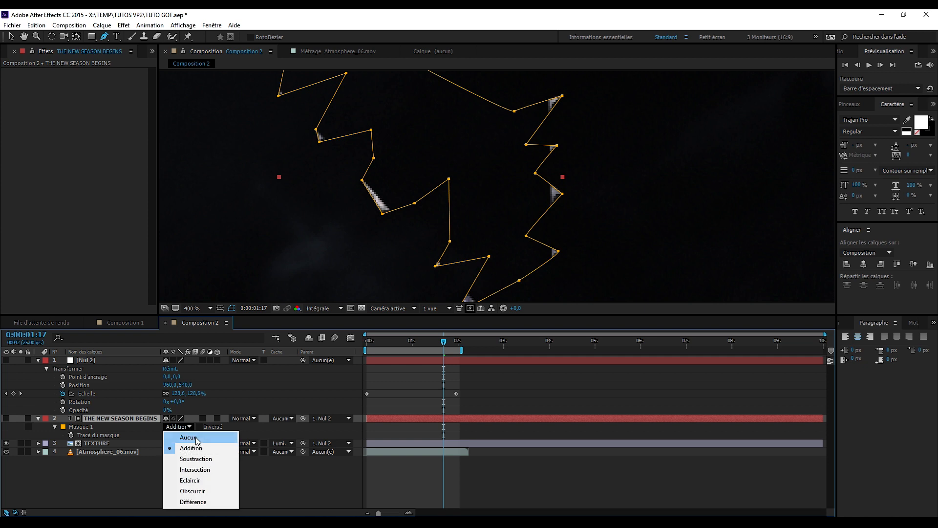
{"action": "left_click", "coordinate": [205, 459]}
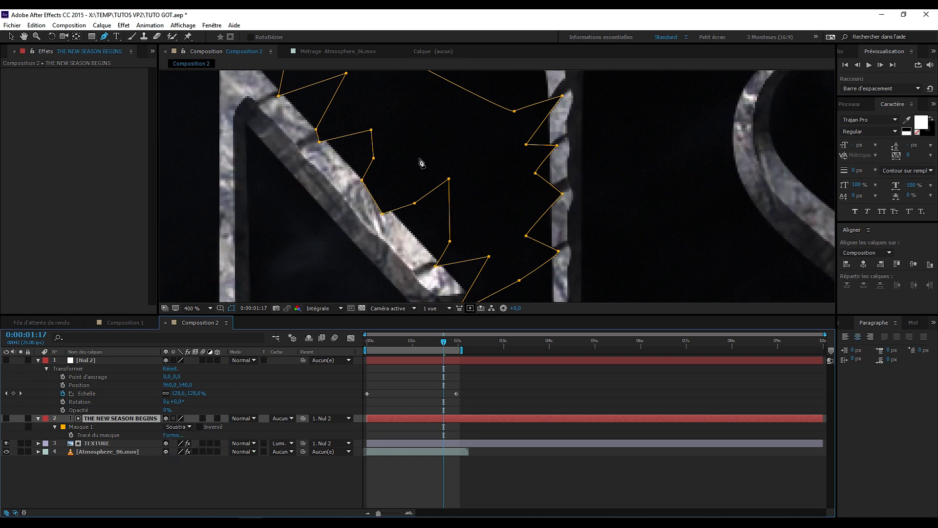
{"action": "left_click", "coordinate": [28, 426]}
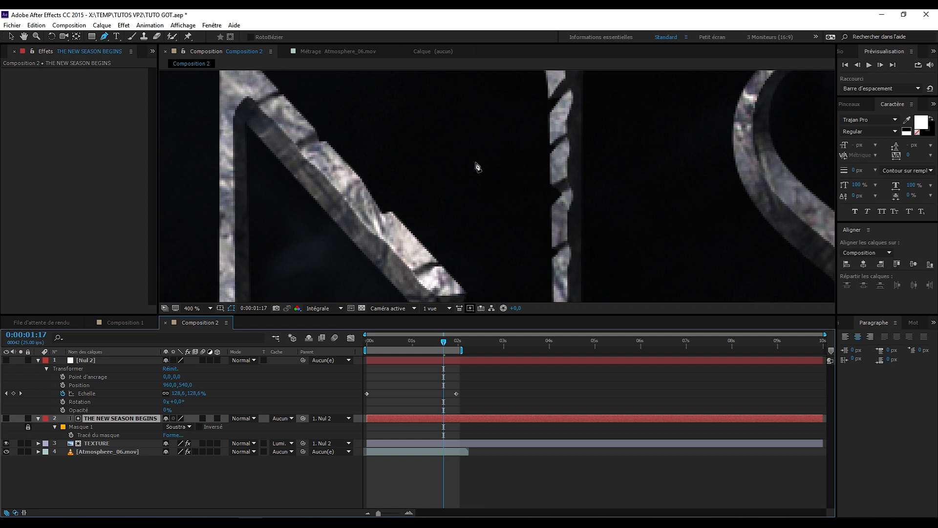
Unlock Masque 1 and reposition its uppermost notch point on the right stem of the N.
{"action": "key", "text": "h"}
{"action": "left_click_drag", "start_coordinate": [477, 168], "coordinate": [438, 195]}
{"action": "key", "text": "g"}
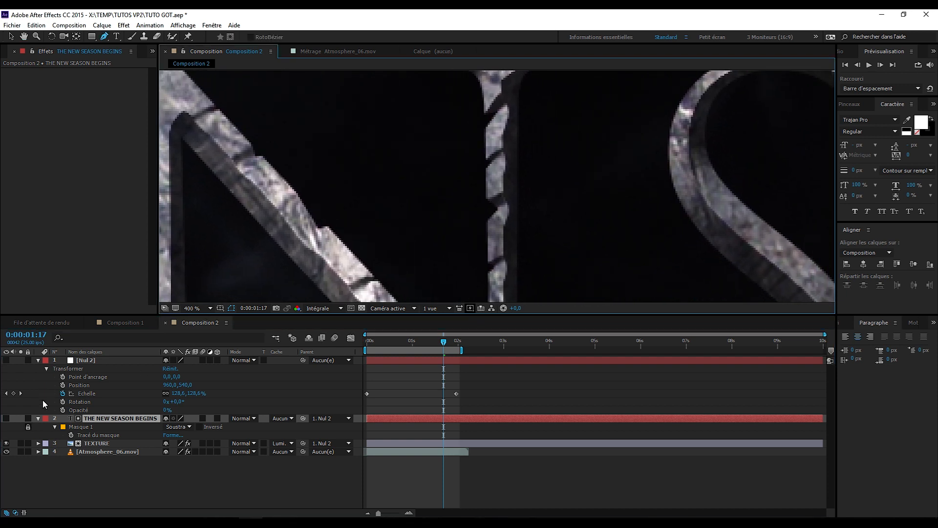
{"action": "left_click", "coordinate": [27, 427]}
{"action": "left_click", "coordinate": [81, 428]}
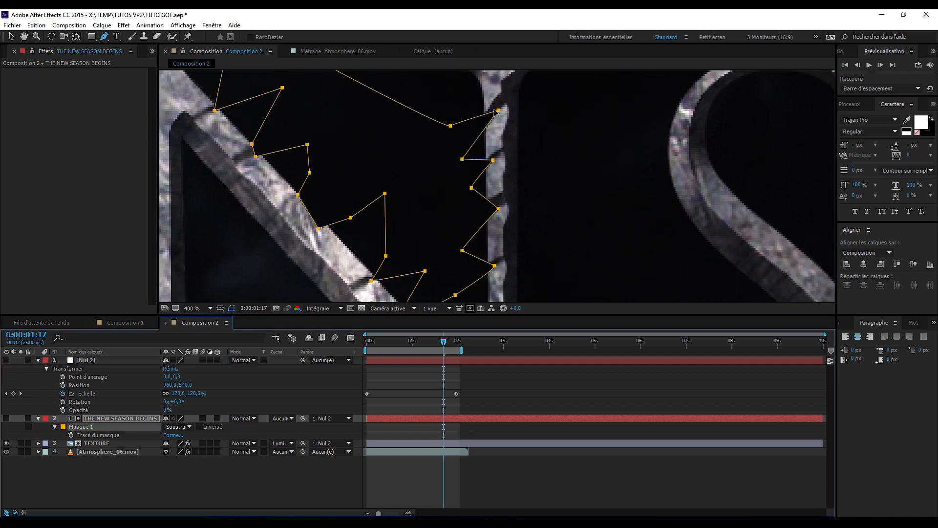
{"action": "key", "text": "v"}
{"action": "left_click", "coordinate": [498, 111]}
{"action": "left_click_drag", "start_coordinate": [499, 110], "coordinate": [489, 101]}
{"action": "left_click_drag", "start_coordinate": [474, 139], "coordinate": [496, 138]}
Move a Masque 1 notch point farther up the N's diagonal, relock the mask and inspect the chipped letter.
{"action": "left_click_drag", "start_coordinate": [485, 176], "coordinate": [494, 121]}
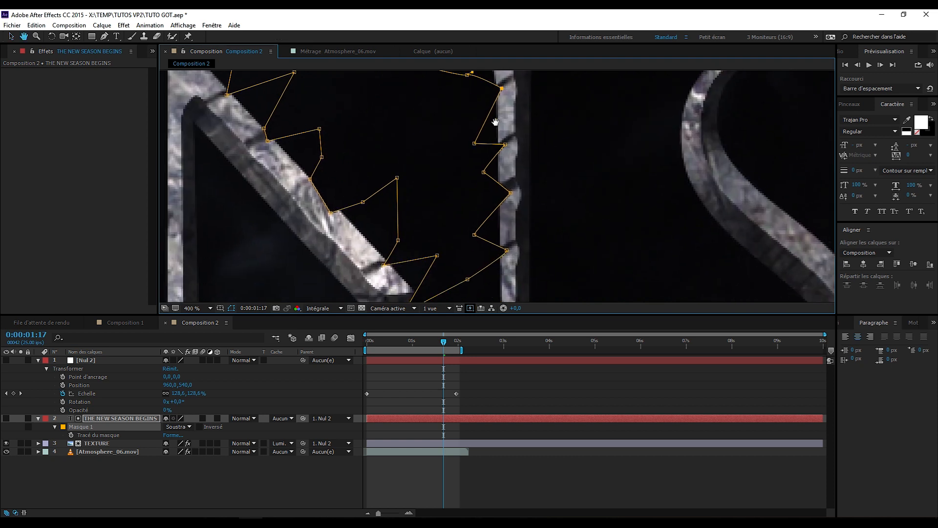
{"action": "left_click_drag", "start_coordinate": [333, 207], "coordinate": [320, 194]}
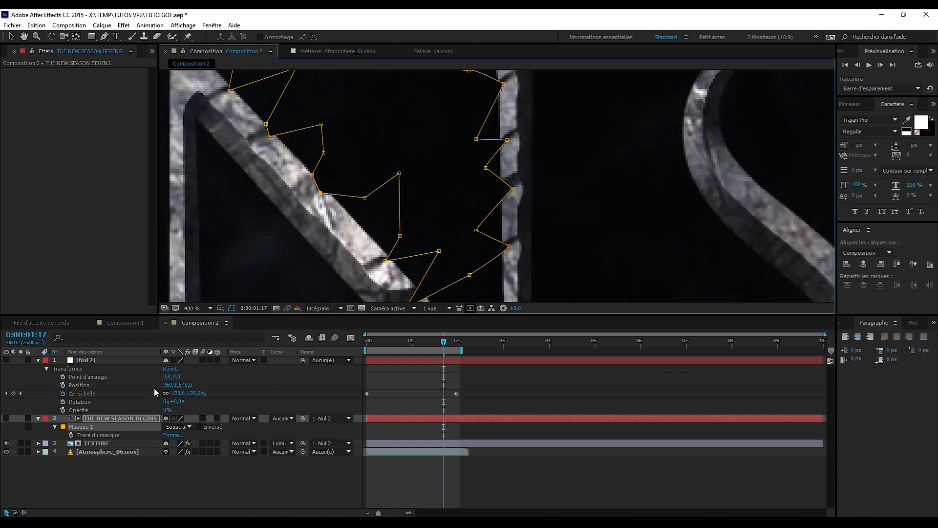
{"action": "left_click", "coordinate": [27, 426]}
{"action": "scroll", "coordinate": [399, 192], "scroll_direction": "down", "scroll_amount": 1}
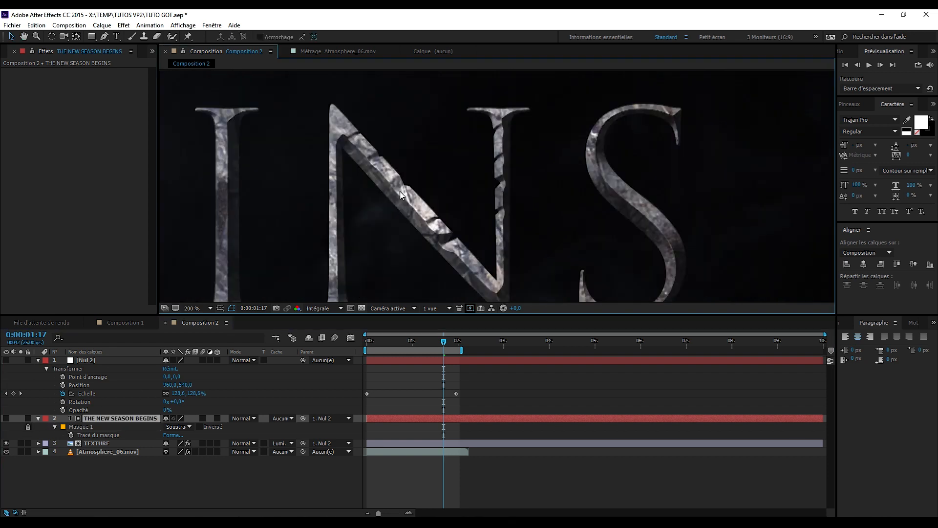
{"action": "left_click_drag", "start_coordinate": [428, 200], "coordinate": [436, 197]}
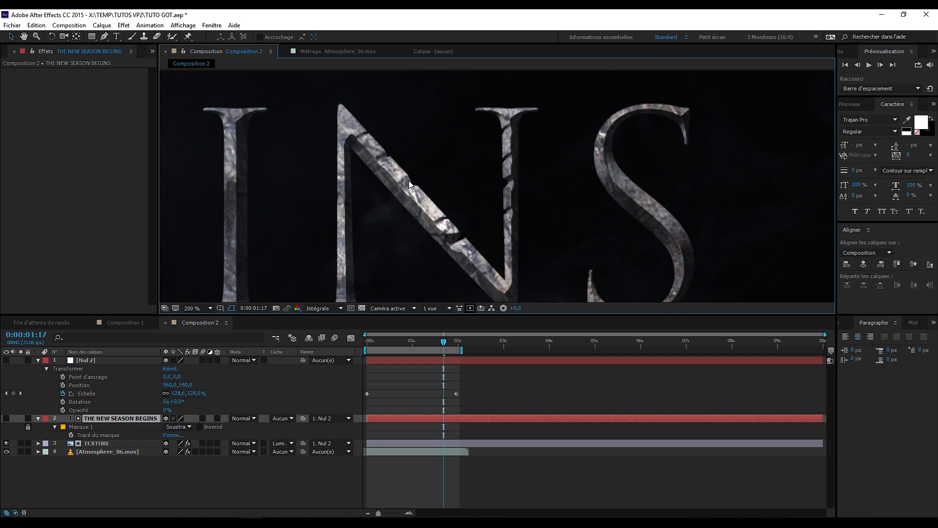
{"action": "scroll", "coordinate": [410, 184], "scroll_direction": "up", "scroll_amount": 2}
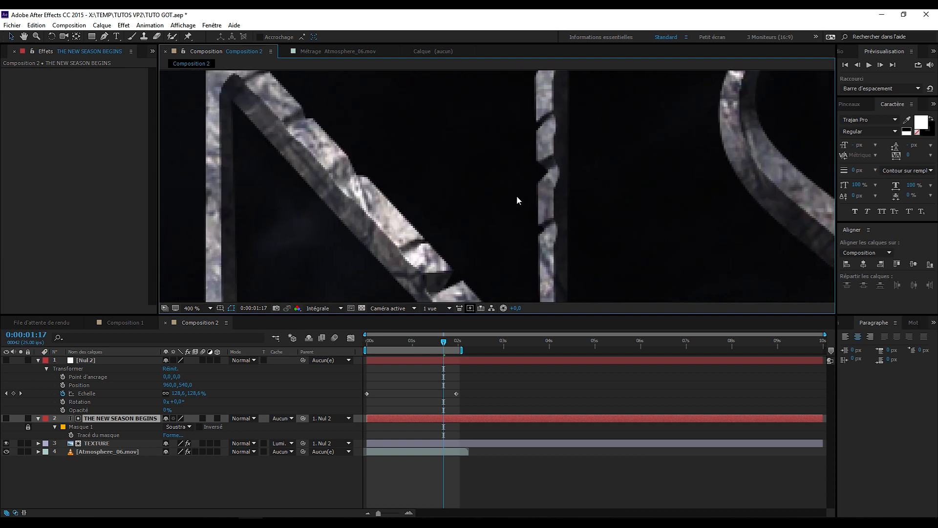
On the THE NEW SEASON BEGINS layer, start a zigzag Pen mask notching the upper diagonal of the S in BEGINS.
{"action": "scroll", "coordinate": [518, 196], "scroll_direction": "down", "scroll_amount": 2}
{"action": "left_click", "coordinate": [106, 418]}
{"action": "left_click_drag", "start_coordinate": [526, 206], "coordinate": [512, 154]}
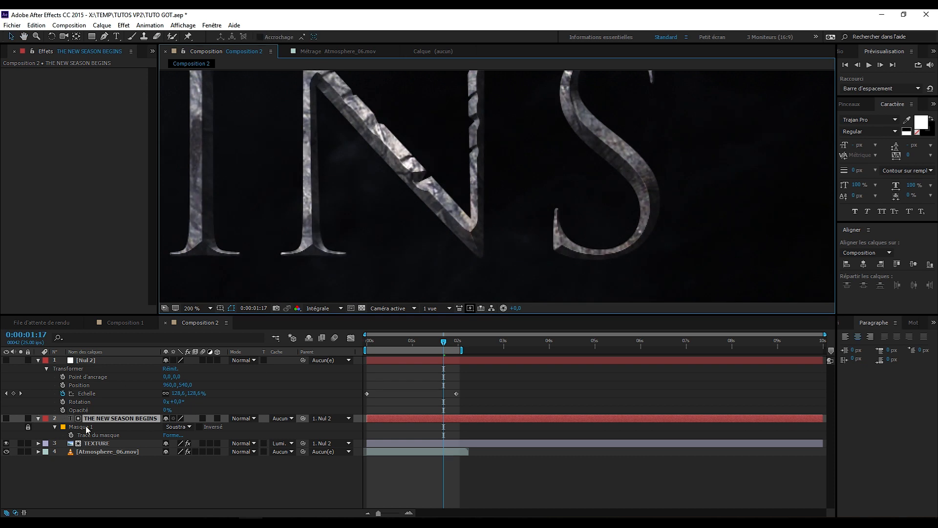
{"action": "left_click_drag", "start_coordinate": [385, 213], "coordinate": [415, 301]}
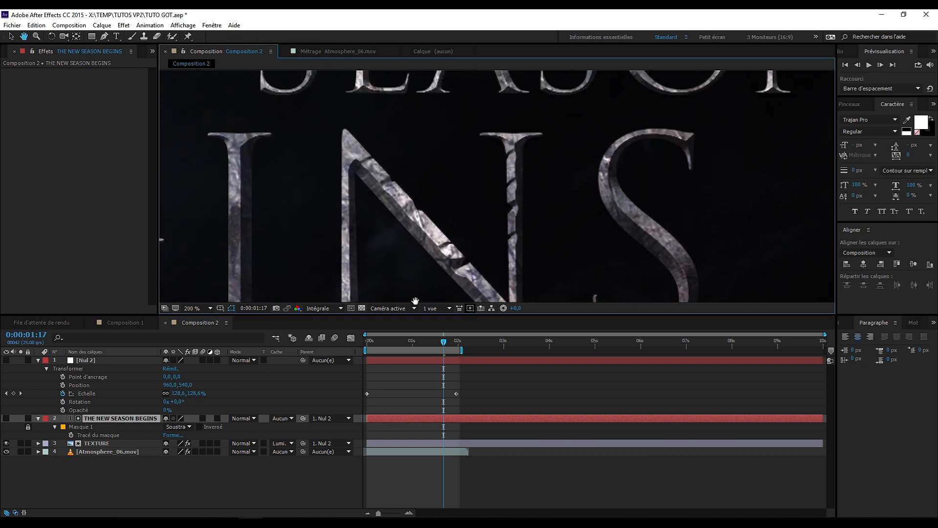
{"action": "key", "text": "g"}
{"action": "left_click_drag", "start_coordinate": [682, 230], "coordinate": [584, 188]}
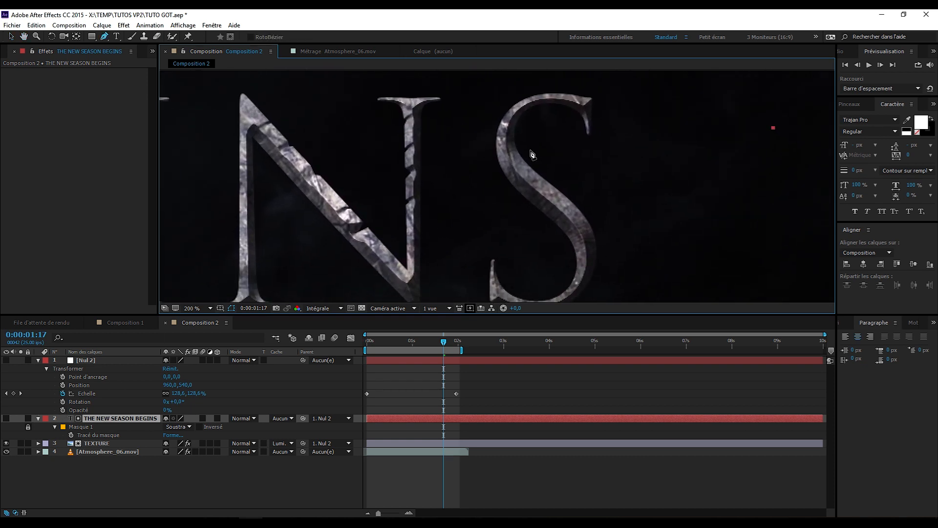
{"action": "left_click", "coordinate": [527, 148]}
{"action": "left_click", "coordinate": [524, 163]}
{"action": "left_click", "coordinate": [541, 159]}
{"action": "left_click", "coordinate": [535, 172]}
{"action": "left_click", "coordinate": [562, 173]}
{"action": "left_click", "coordinate": [552, 189]}
{"action": "left_click", "coordinate": [591, 195]}
{"action": "left_click", "coordinate": [610, 207]}
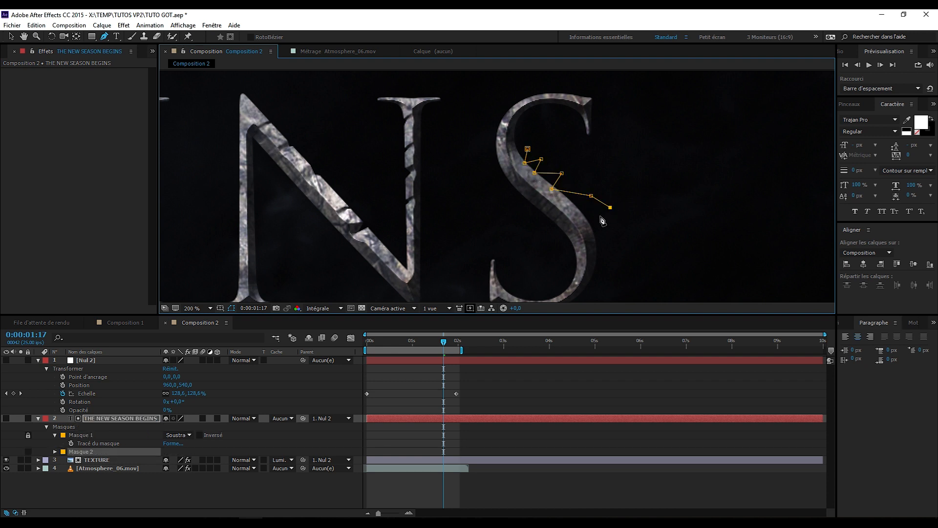
Continue the zigzag mask with more notches down the outer edge of the S's lower curve.
{"action": "left_click", "coordinate": [589, 229]}
{"action": "left_click", "coordinate": [623, 238]}
{"action": "left_click", "coordinate": [595, 255]}
{"action": "left_click", "coordinate": [621, 285]}
{"action": "left_click", "coordinate": [586, 283]}
{"action": "left_click_drag", "start_coordinate": [594, 306], "coordinate": [604, 247]}
{"action": "left_click", "coordinate": [605, 249]}
Carry the mask outline around the empty area beside the S and close it at its starting point.
{"action": "left_click", "coordinate": [678, 239]}
{"action": "left_click", "coordinate": [666, 157]}
{"action": "left_click", "coordinate": [606, 99]}
{"action": "left_click_drag", "start_coordinate": [585, 88], "coordinate": [493, 140]}
{"action": "left_click", "coordinate": [572, 156]}
{"action": "left_click", "coordinate": [561, 164]}
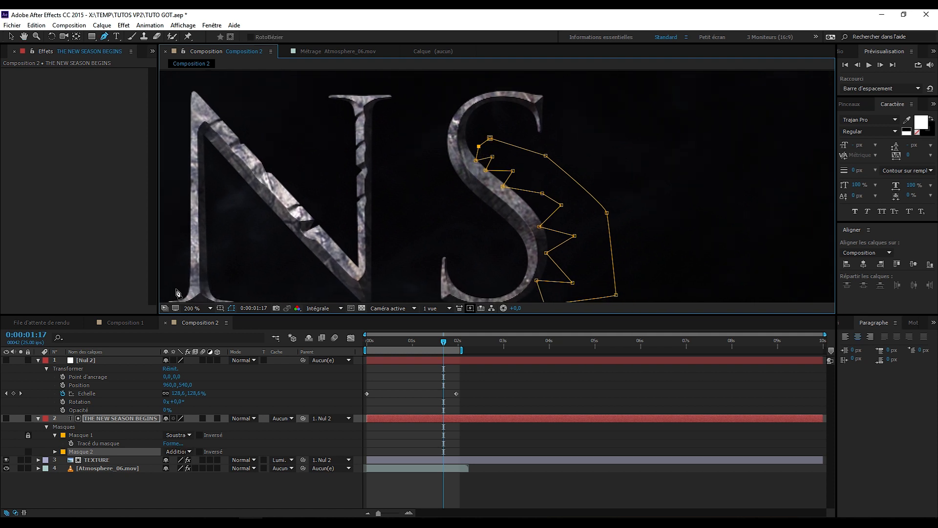
Set Masque 2 on the S to Soustraction and lock it.
{"action": "left_click", "coordinate": [177, 452]}
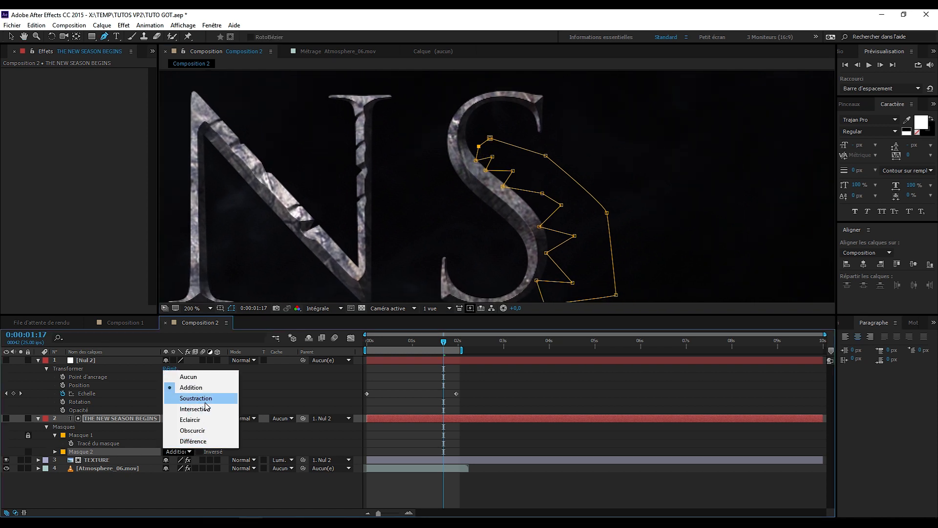
{"action": "left_click", "coordinate": [183, 399]}
{"action": "key", "text": "period"}
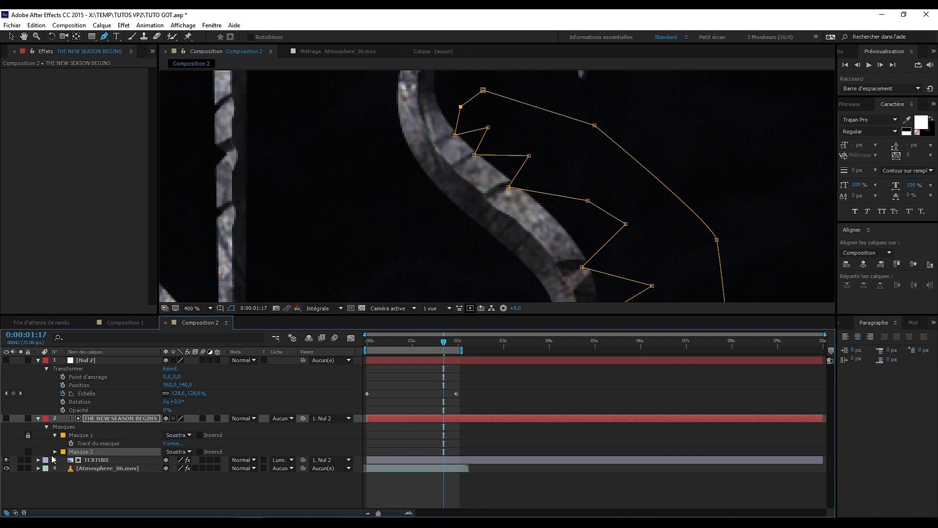
{"action": "left_click", "coordinate": [28, 451]}
{"action": "scroll", "coordinate": [526, 188], "scroll_direction": "down", "scroll_amount": 5}
{"action": "scroll", "coordinate": [533, 182], "scroll_direction": "up", "scroll_amount": 3}
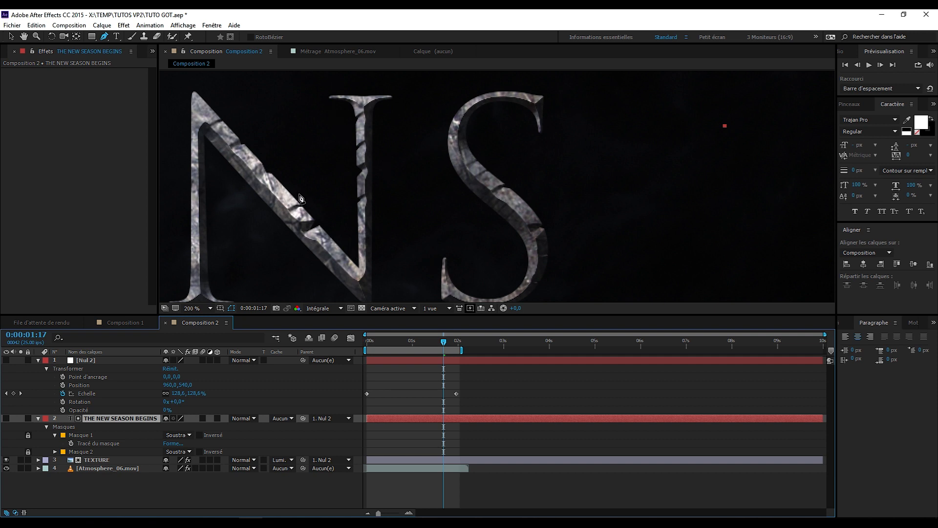
Examine the chipped N and S up close, the intact letters of SEASON, and the whole title.
{"action": "scroll", "coordinate": [410, 217], "scroll_direction": "down", "scroll_amount": 1}
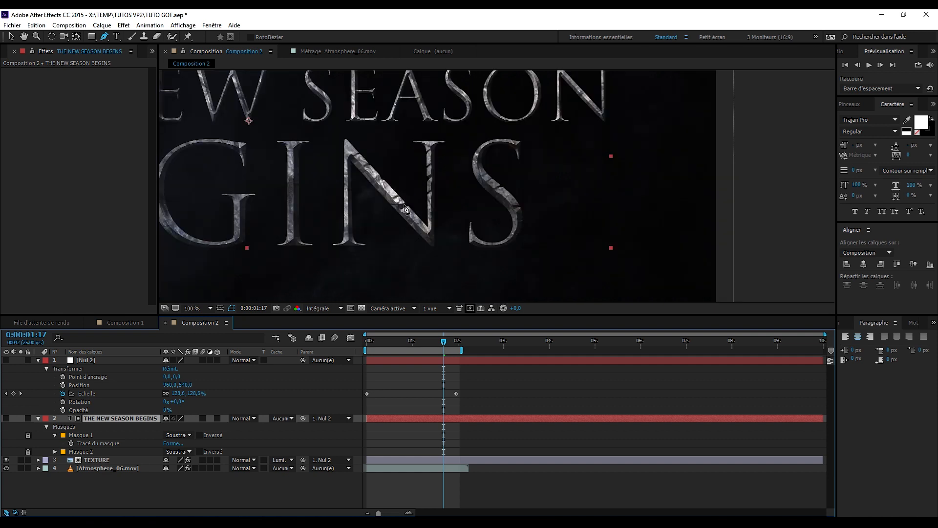
{"action": "scroll", "coordinate": [407, 210], "scroll_direction": "up", "scroll_amount": 1}
{"action": "left_click_drag", "start_coordinate": [344, 213], "coordinate": [421, 203]}
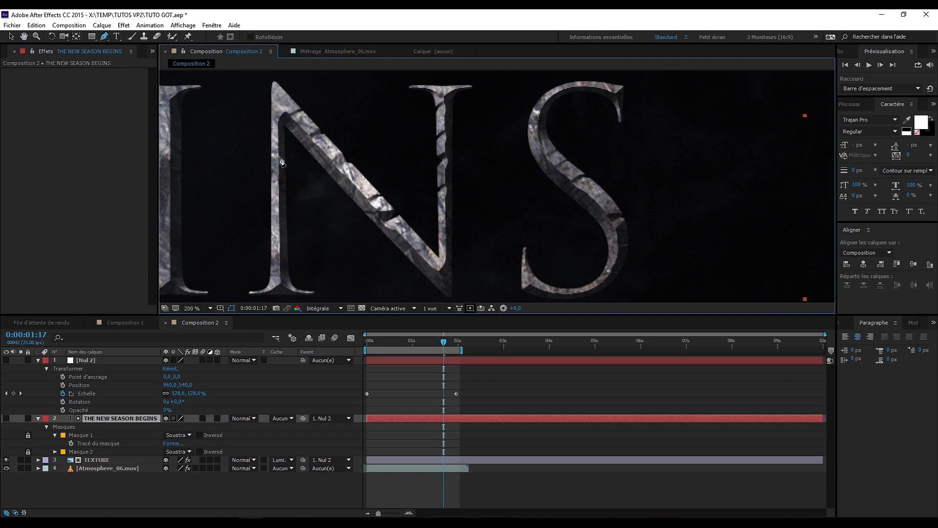
{"action": "left_click_drag", "start_coordinate": [590, 121], "coordinate": [467, 211]}
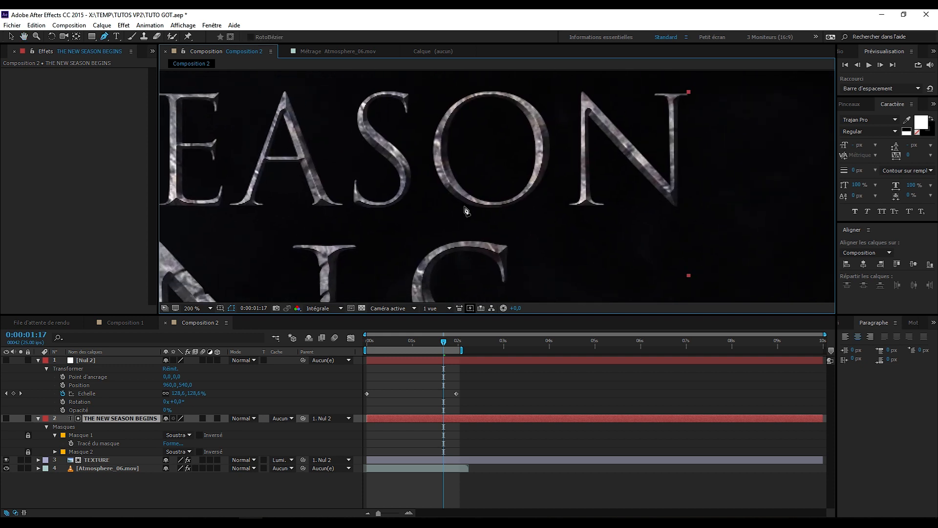
{"action": "scroll", "coordinate": [467, 211], "scroll_direction": "down", "scroll_amount": 4}
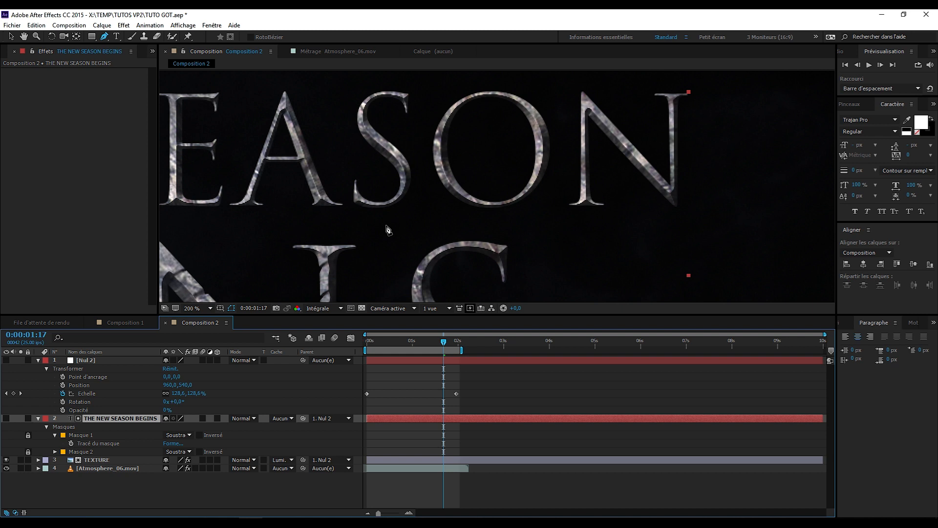
{"action": "scroll", "coordinate": [514, 233], "scroll_direction": "down", "scroll_amount": 2}
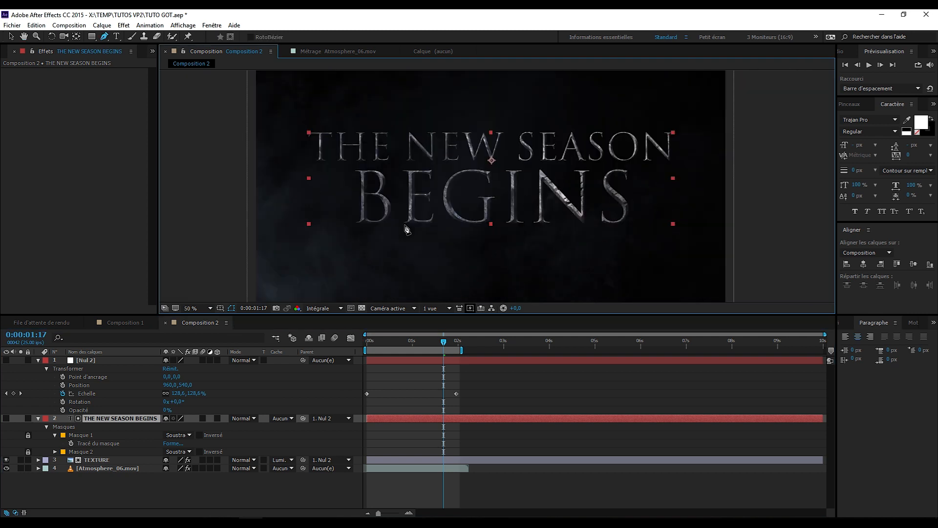
{"action": "scroll", "coordinate": [618, 210], "scroll_direction": "up", "scroll_amount": 3}
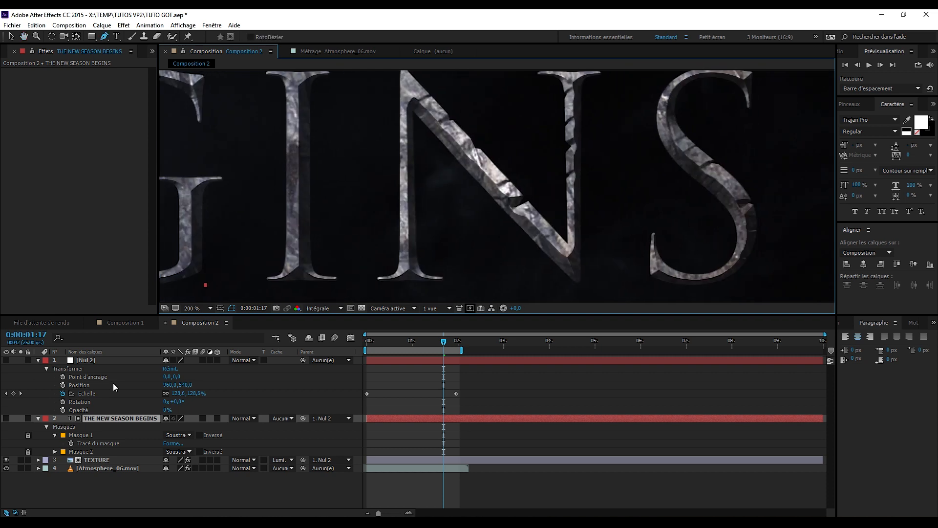
{"action": "left_click_drag", "start_coordinate": [501, 176], "coordinate": [496, 192]}
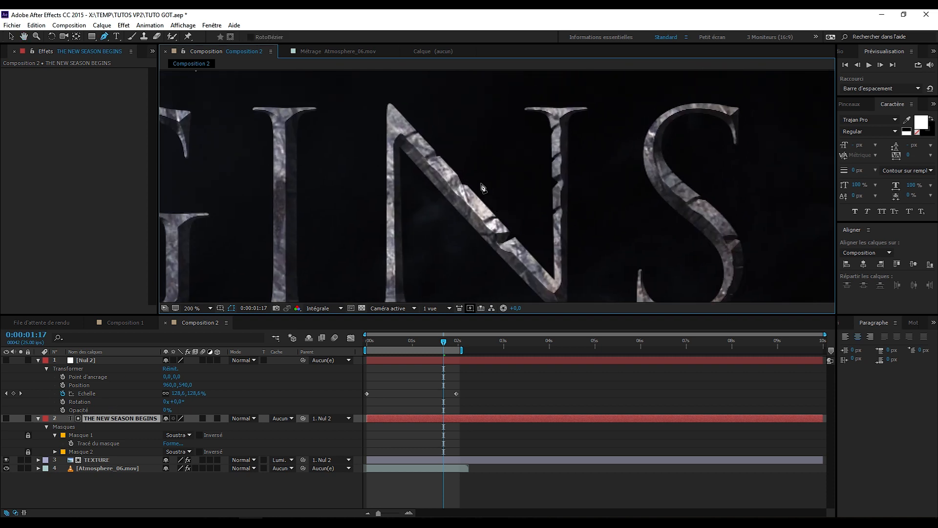
{"action": "scroll", "coordinate": [444, 182], "scroll_direction": "down", "scroll_amount": 3}
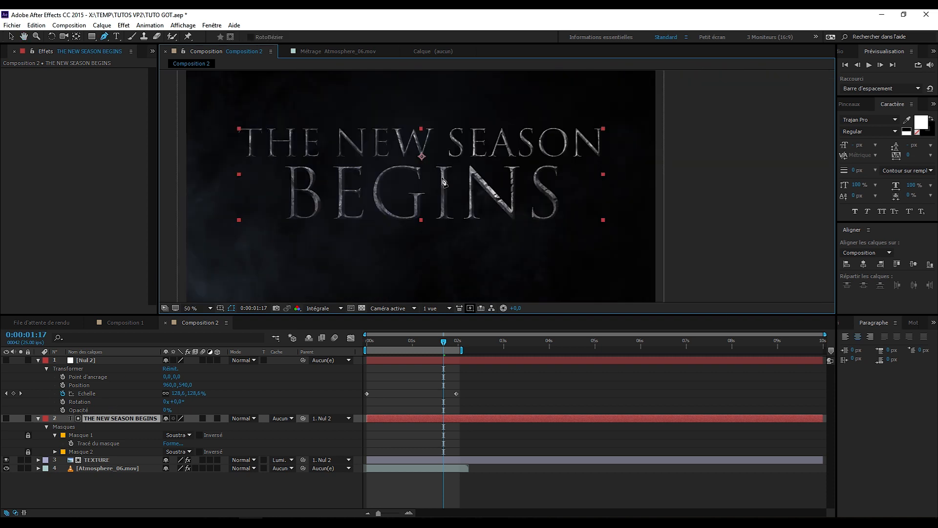
{"action": "left_click_drag", "start_coordinate": [425, 180], "coordinate": [447, 195]}
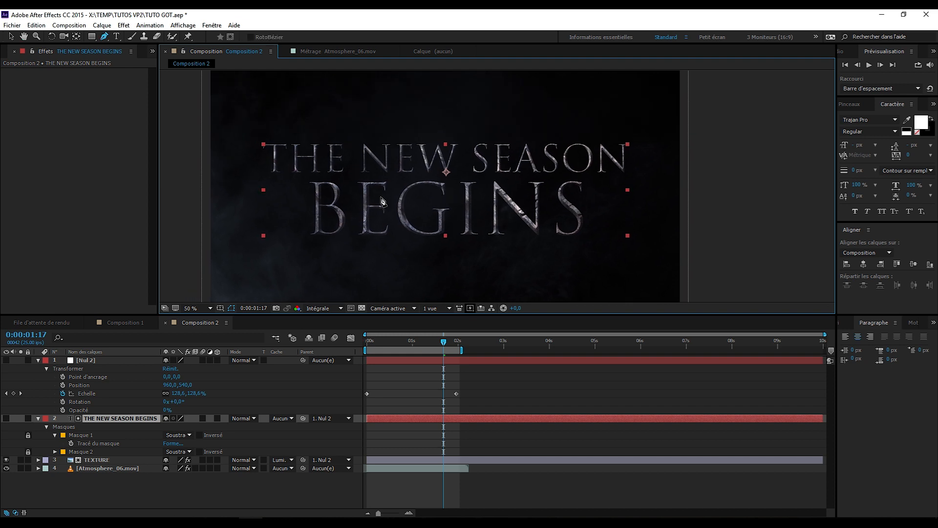
Deselect the title layer and preview the zooming title animation, stopping around 0:00:01:07.
{"action": "left_click", "coordinate": [101, 418]}
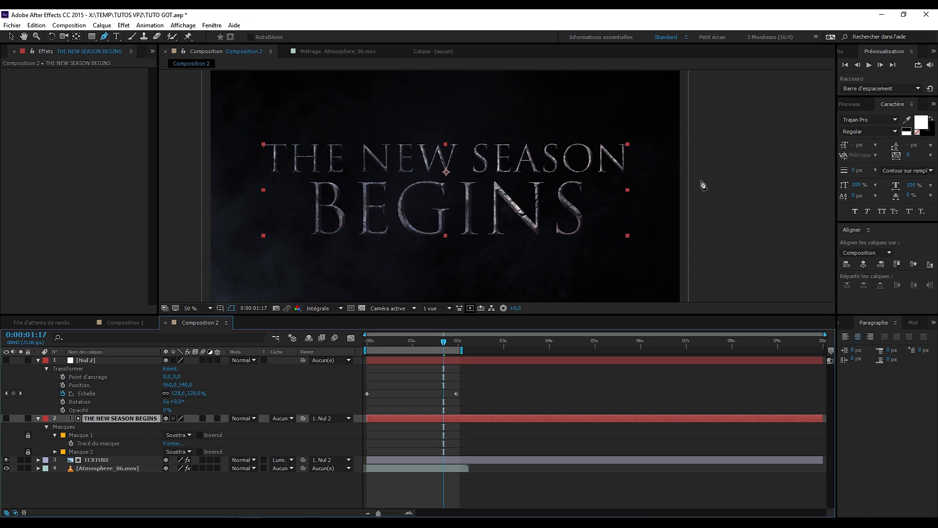
{"action": "key", "text": "v"}
{"action": "left_click", "coordinate": [736, 178]}
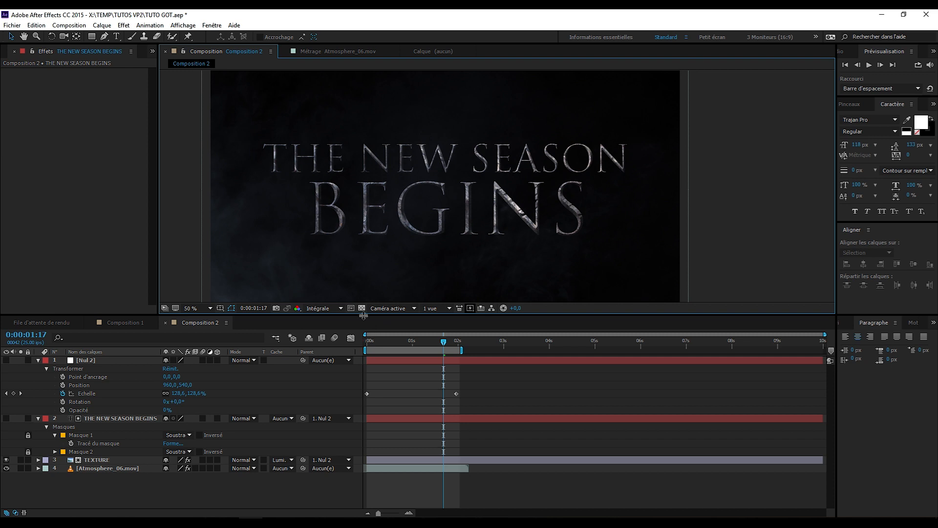
{"action": "key", "text": "KP_0"}
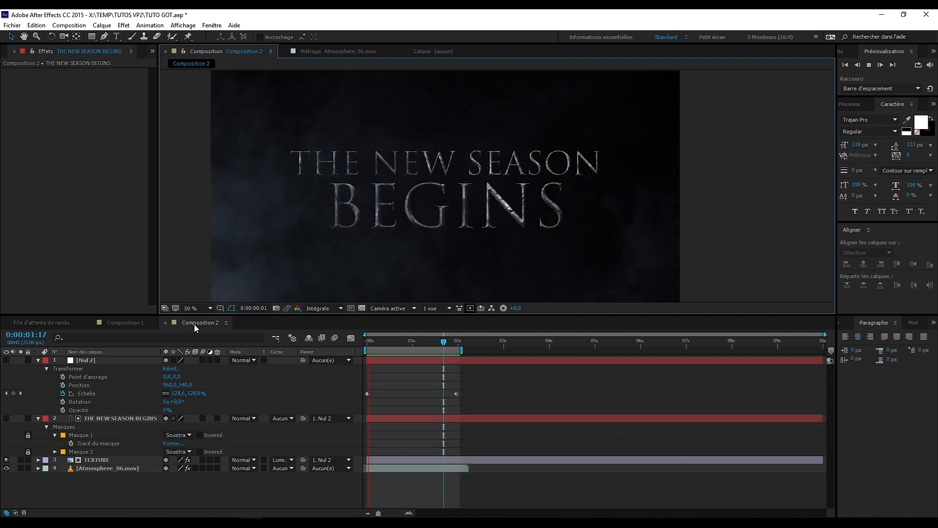
{"action": "key", "text": "space"}
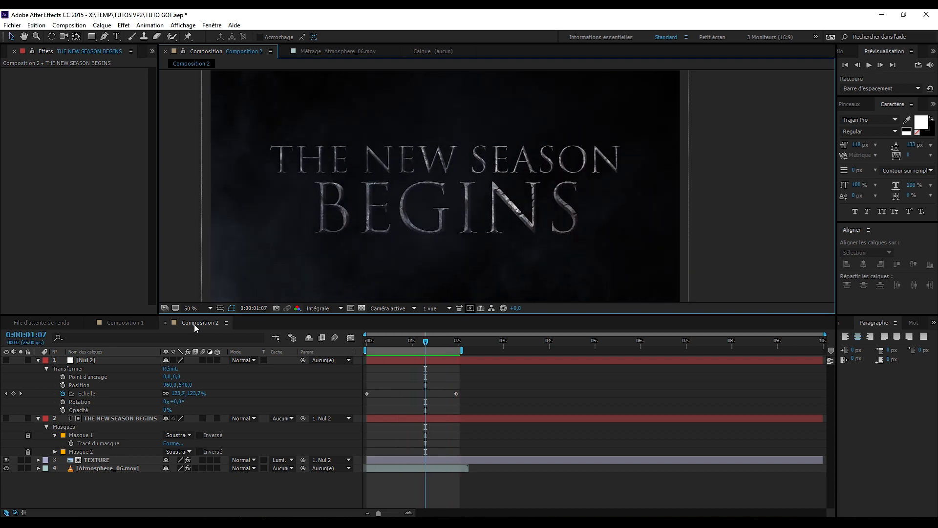